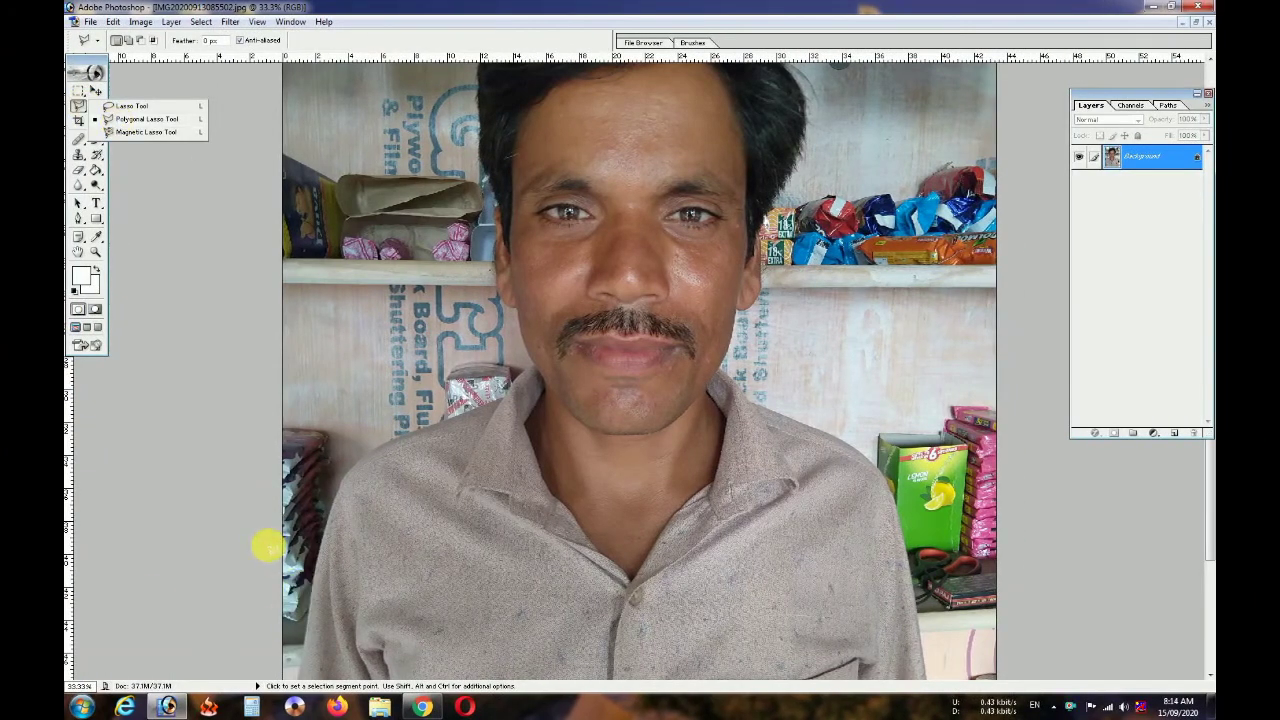
Scroll the portrait down to bring the man's lower shirt edge into view
scroll(315, 505, down, 3)
Start the polygonal lasso outline at the shirt's lower-left edge and trace upward while zoomed in
click(285, 578)
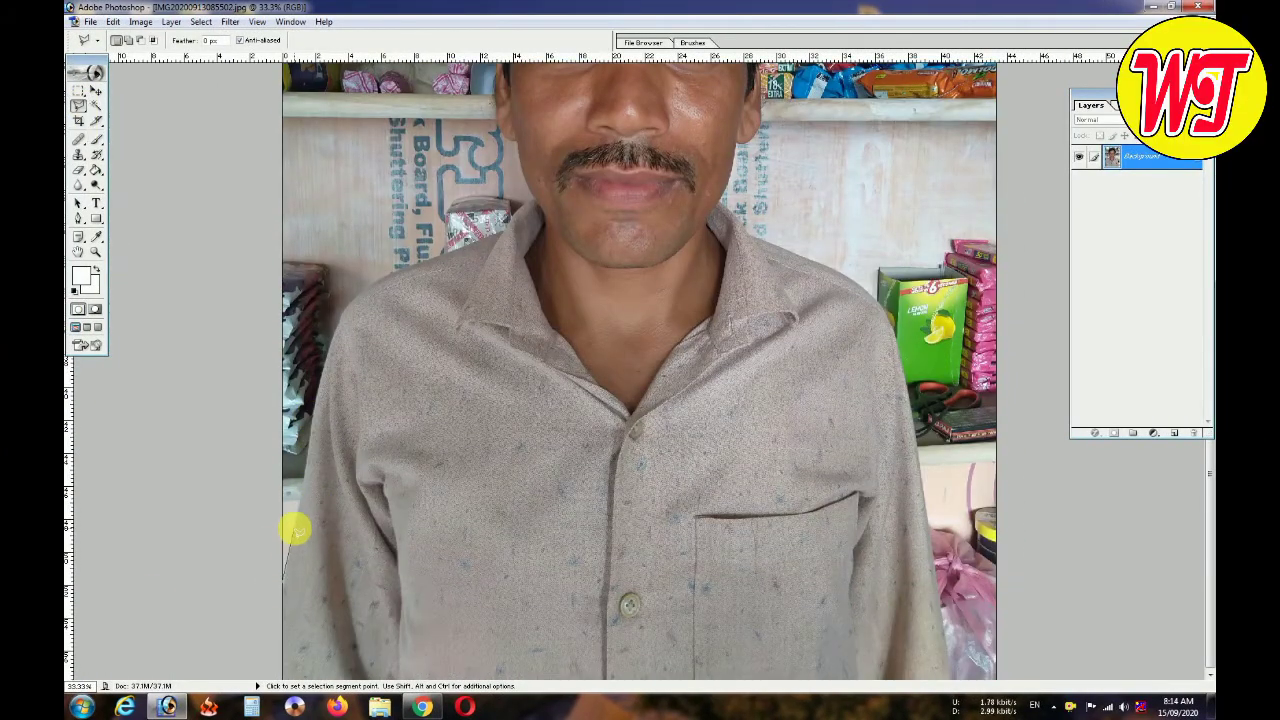
key(ctrl+plus)
key(ctrl+plus)
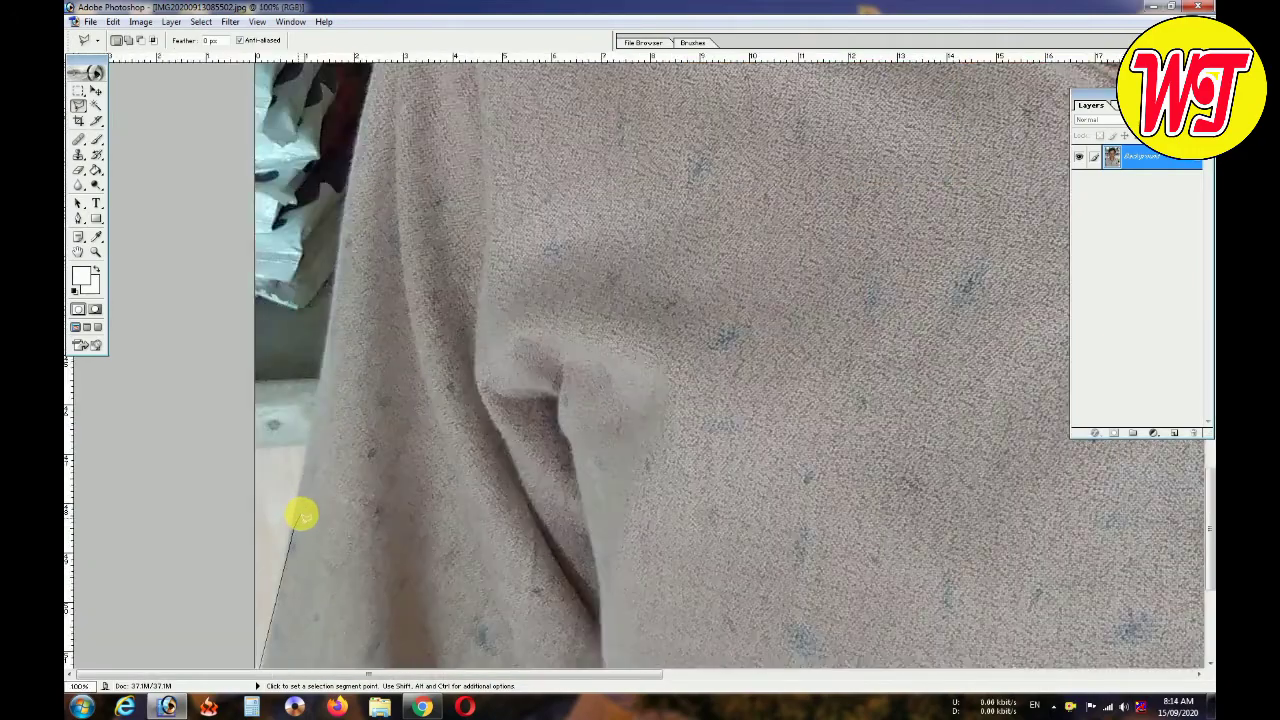
key(ctrl+plus)
scroll(352, 290, up, 3)
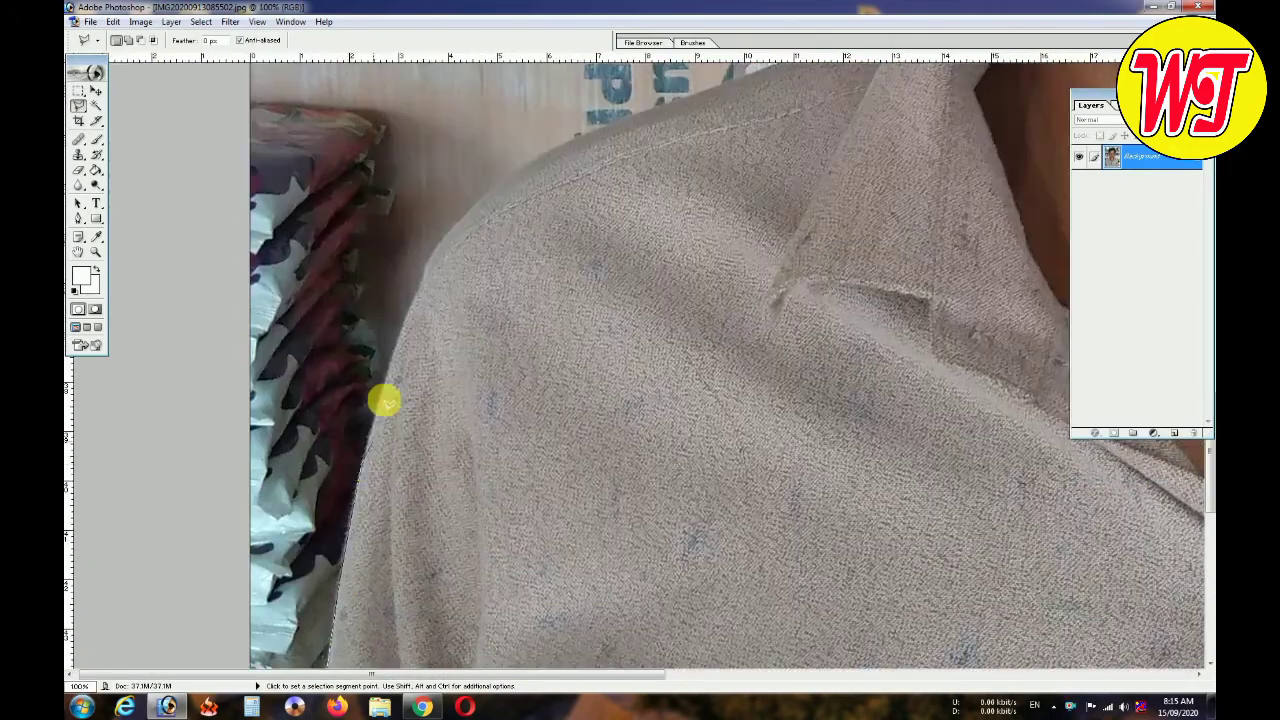
scroll(515, 178, up, 3)
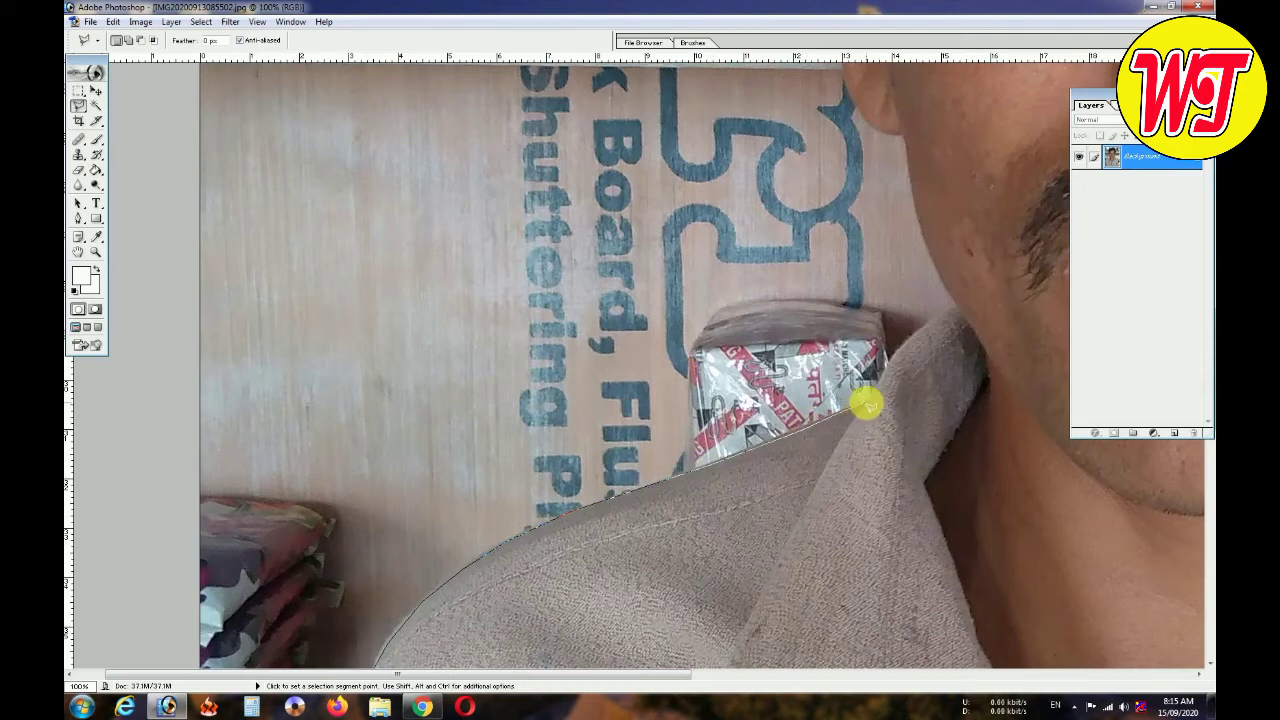
scroll(909, 342, right, 5)
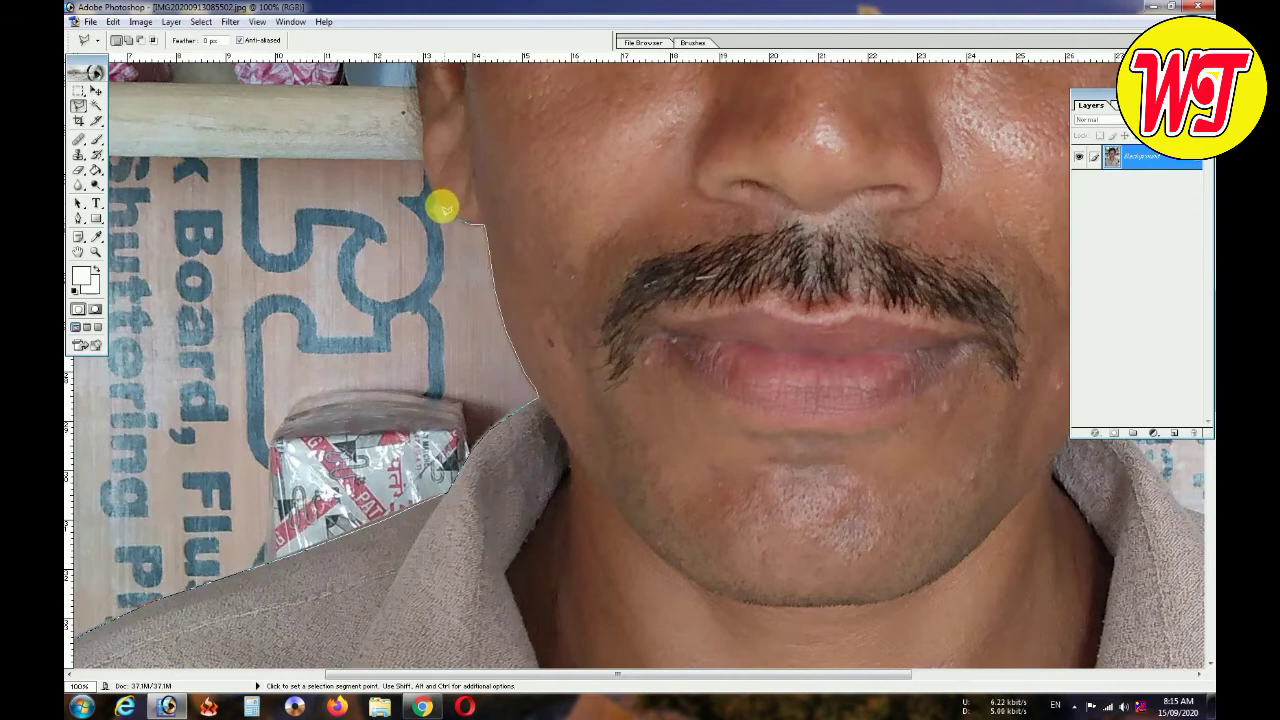
scroll(445, 205, up, 3)
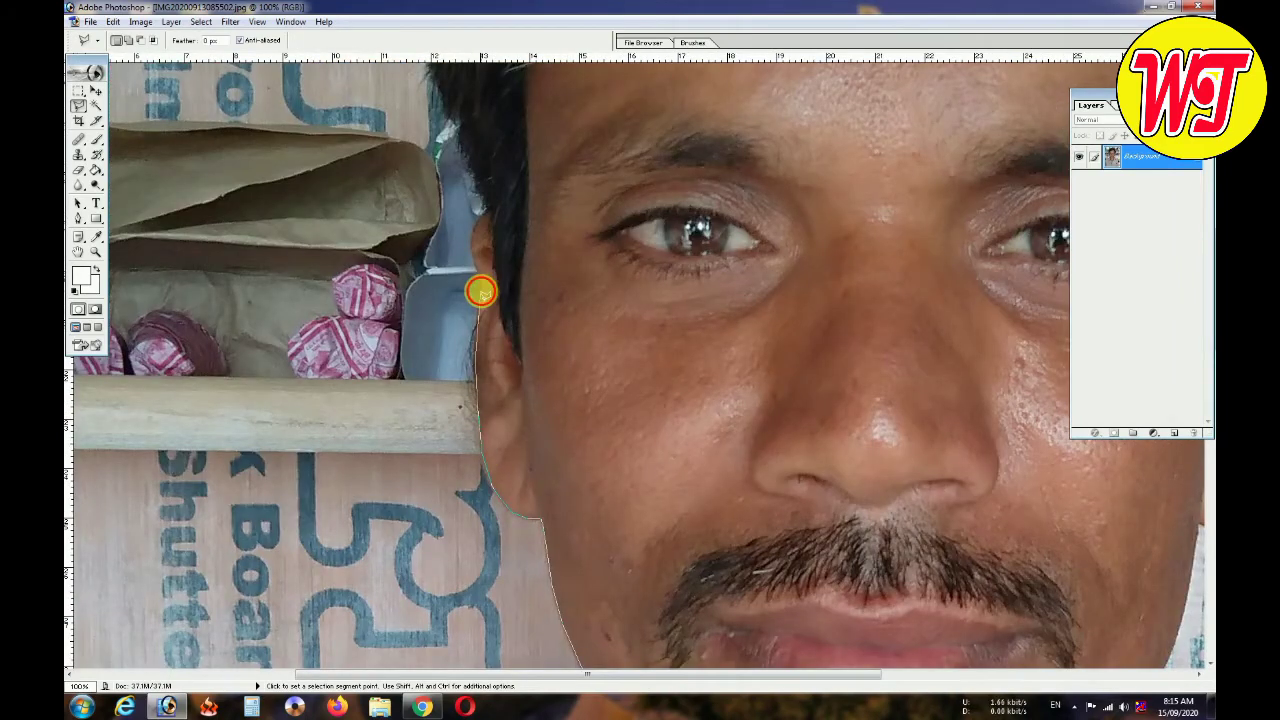
scroll(508, 466, up, 2)
scroll(469, 366, up, 2)
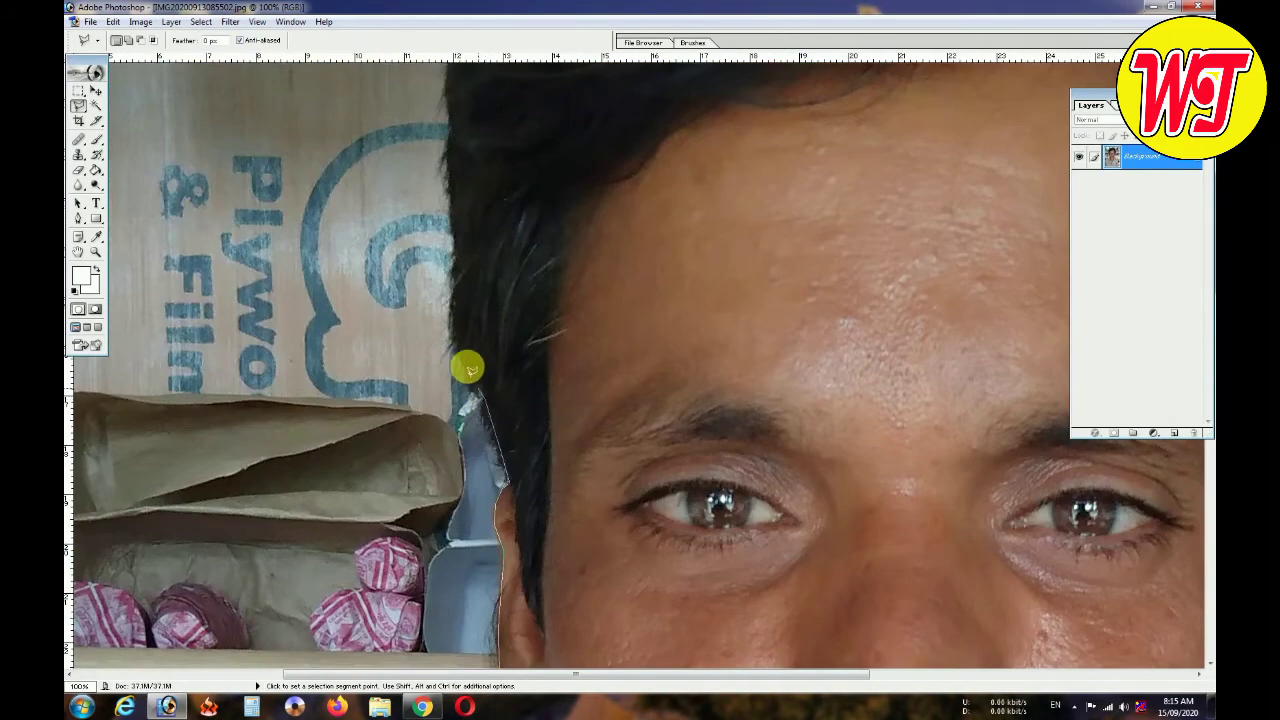
scroll(462, 268, up, 3)
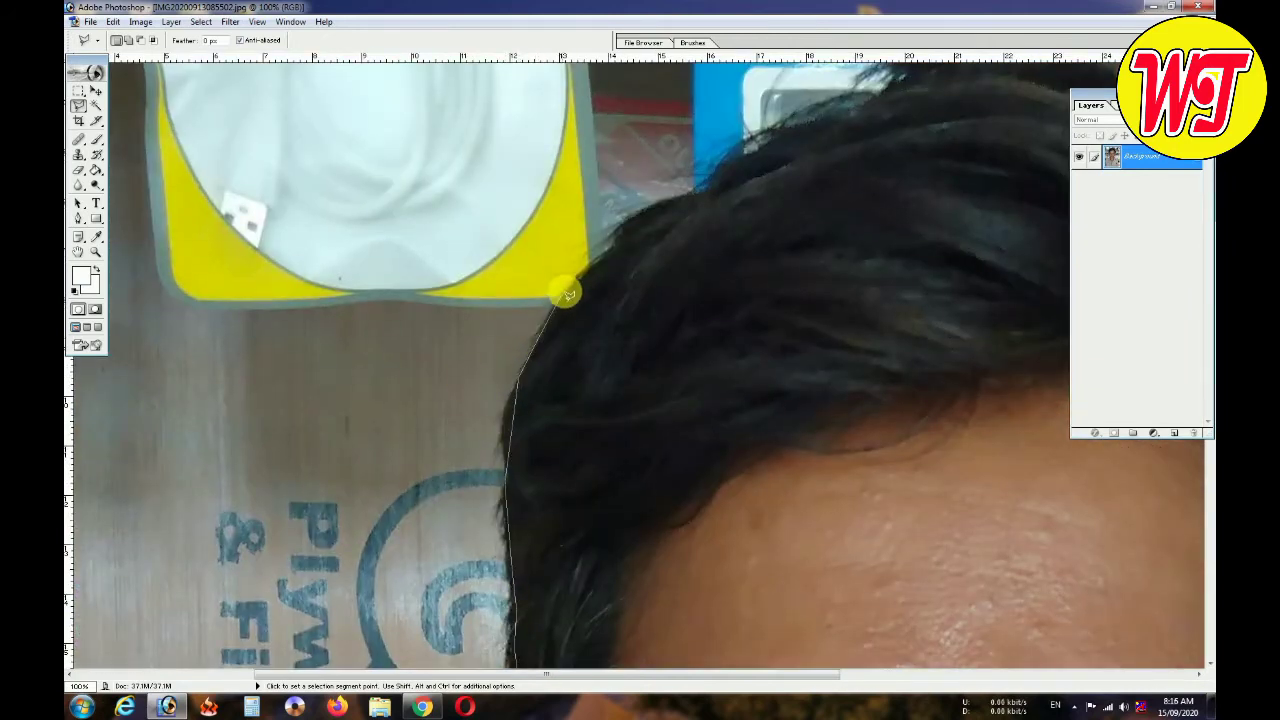
scroll(575, 290, up, 2)
Continue the outline around the other side of the man and close it at full-photo zoom
scroll(600, 293, right, 3)
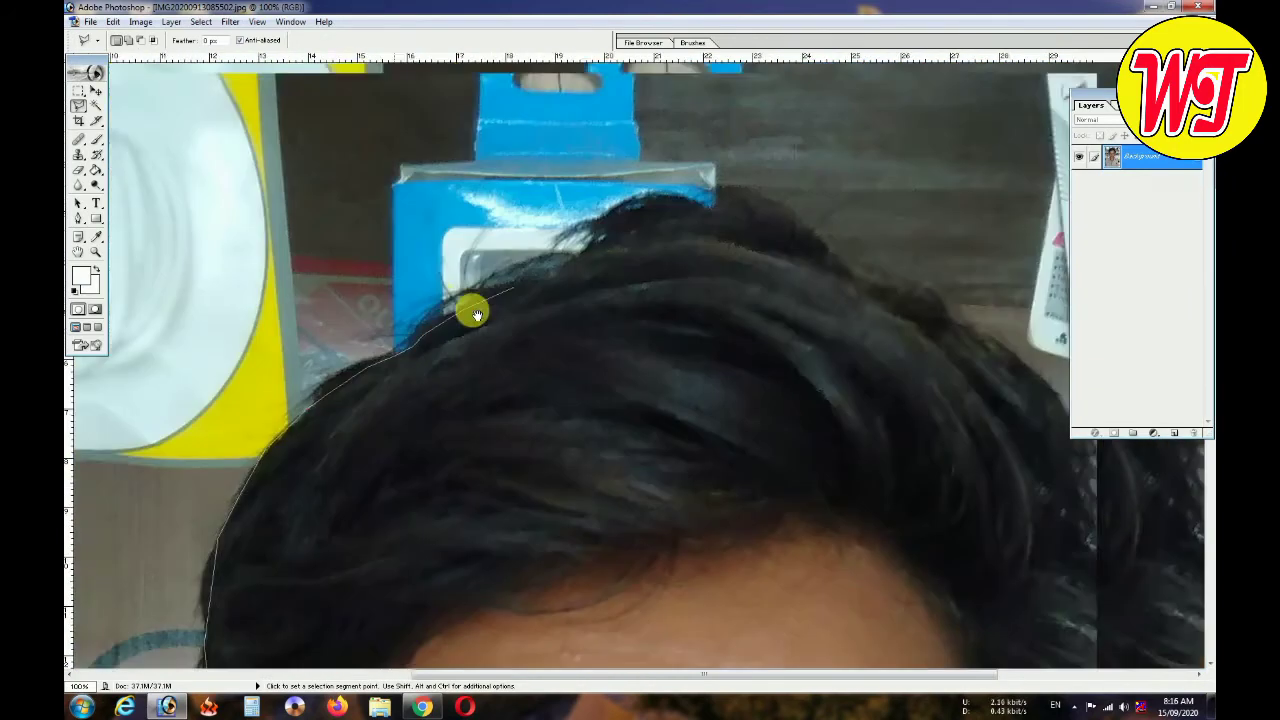
scroll(650, 245, right, 3)
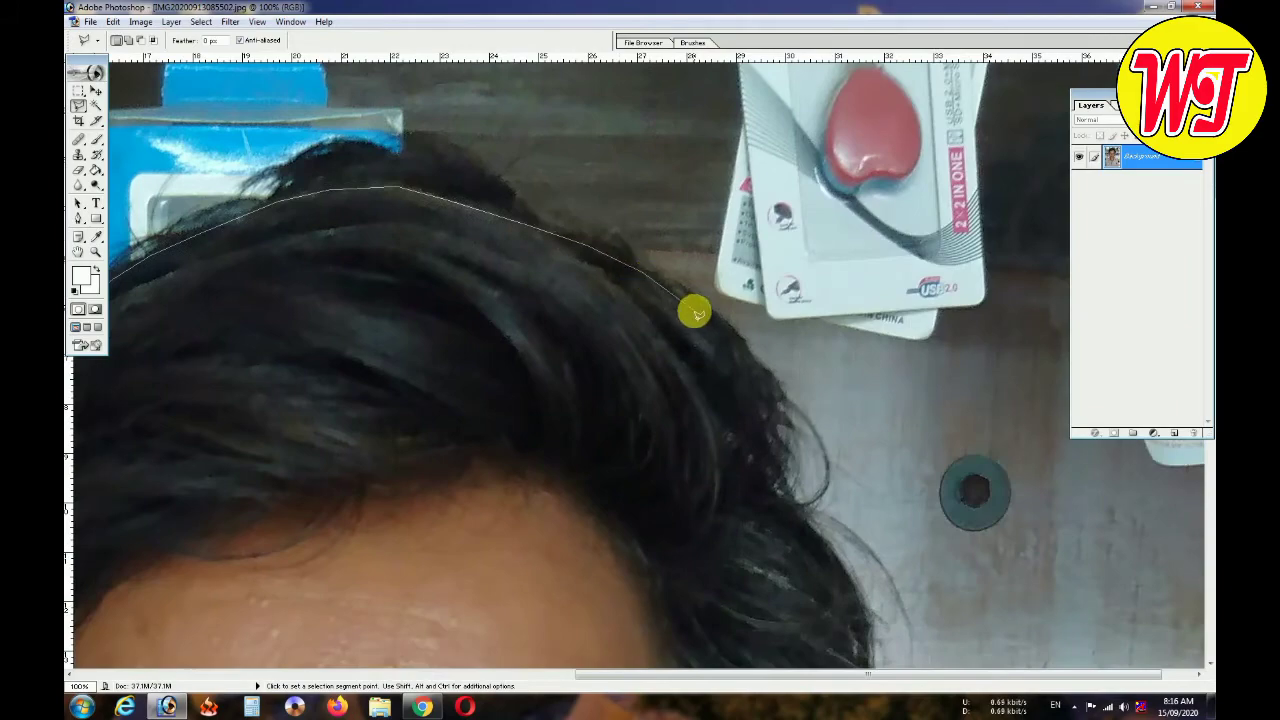
scroll(1020, 532, down, 1)
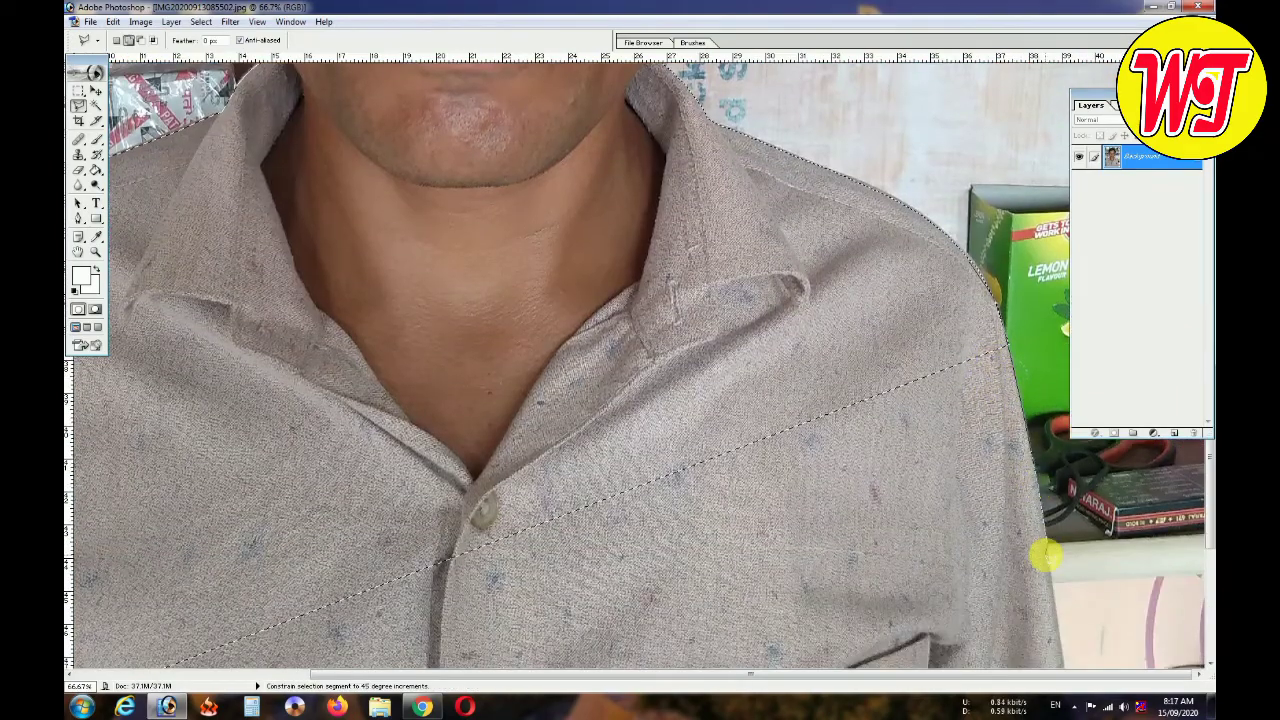
scroll(1046, 551, down, 2)
scroll(1043, 491, down, 1)
scroll(1089, 543, down, 2)
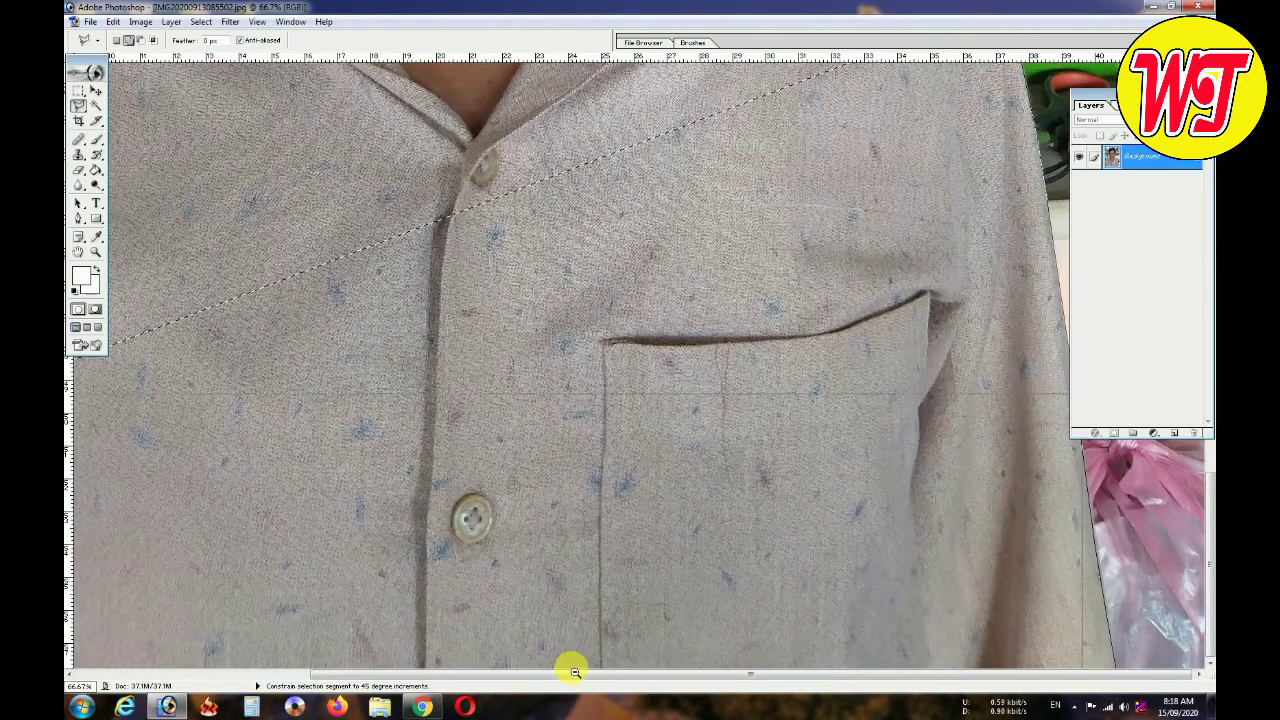
key(ctrl+minus)
key(ctrl+minus)
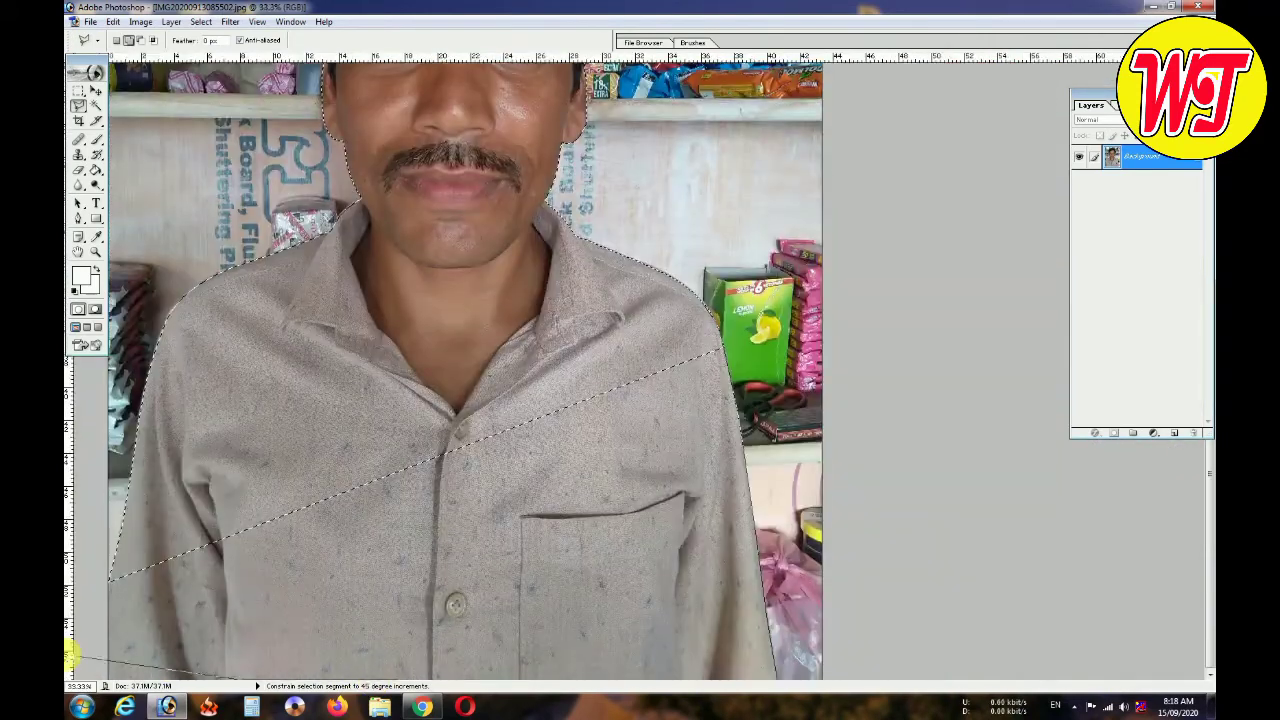
key(ctrl+minus)
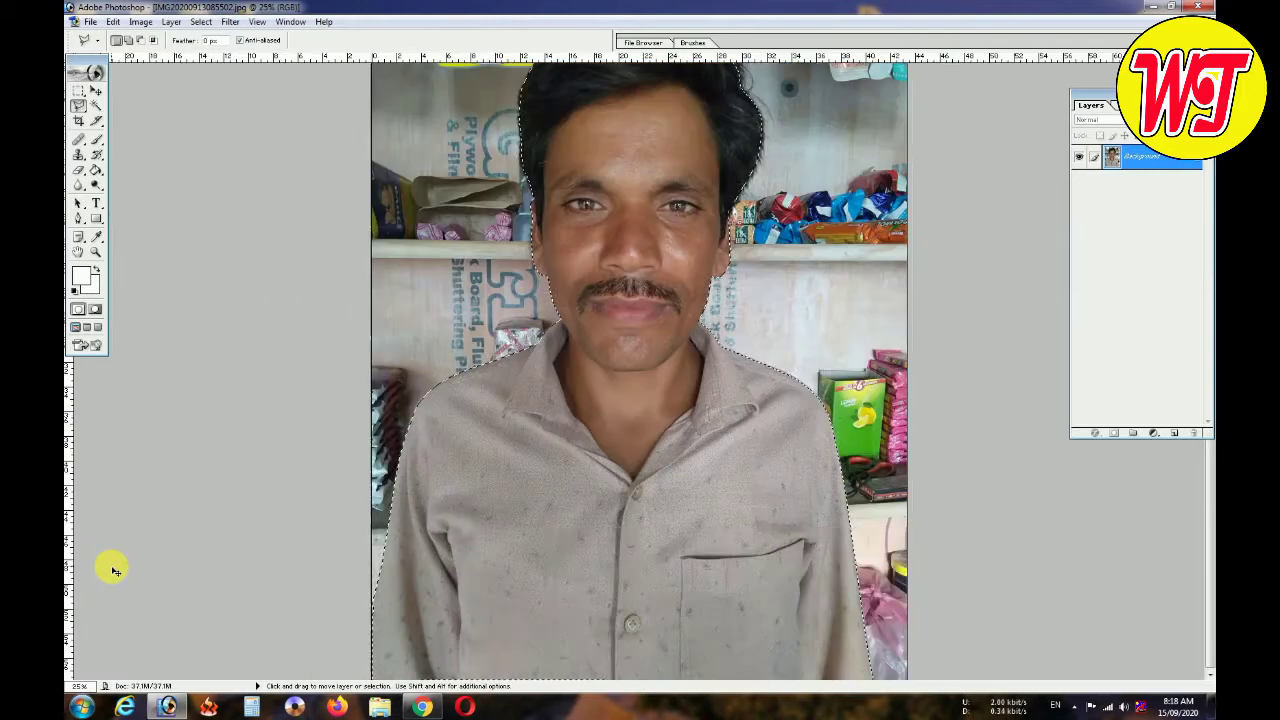
key(ctrl+minus)
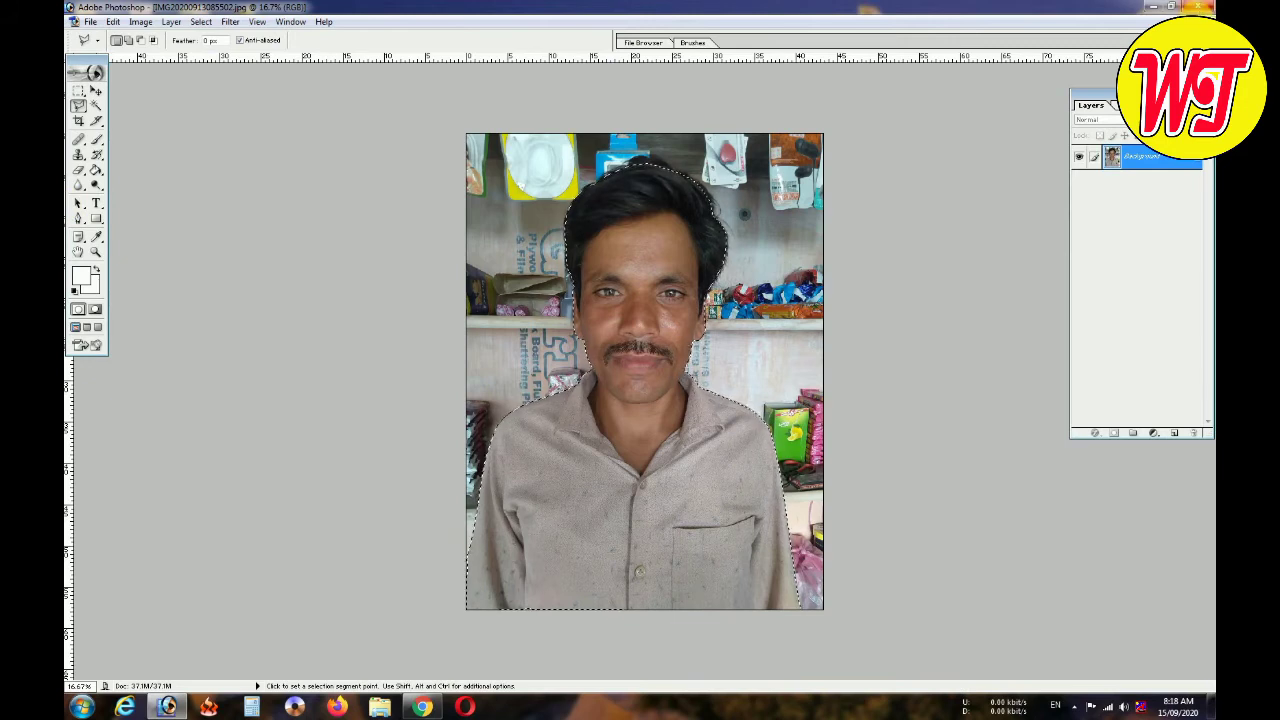
Create a white 1.33 × 1.5 inch, 300 pixels/inch document from the 4 x 6 preset
click(1186, 21)
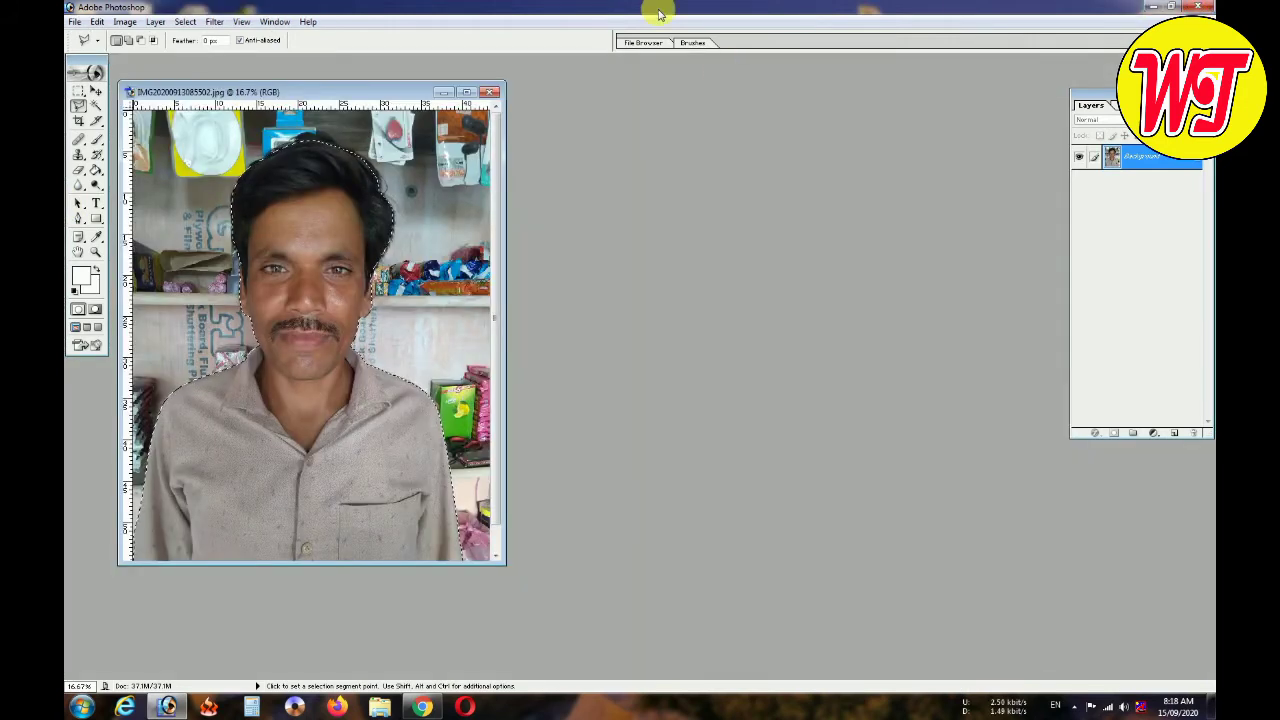
key(ctrl+n)
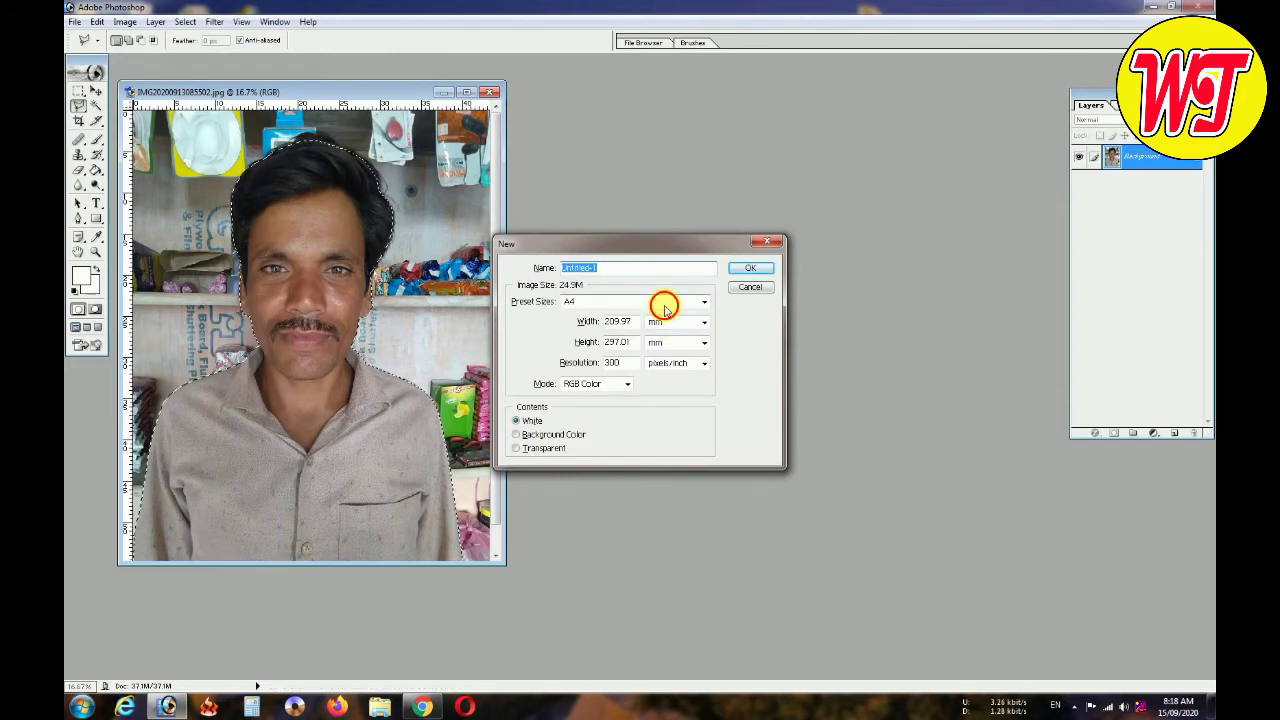
click(665, 303)
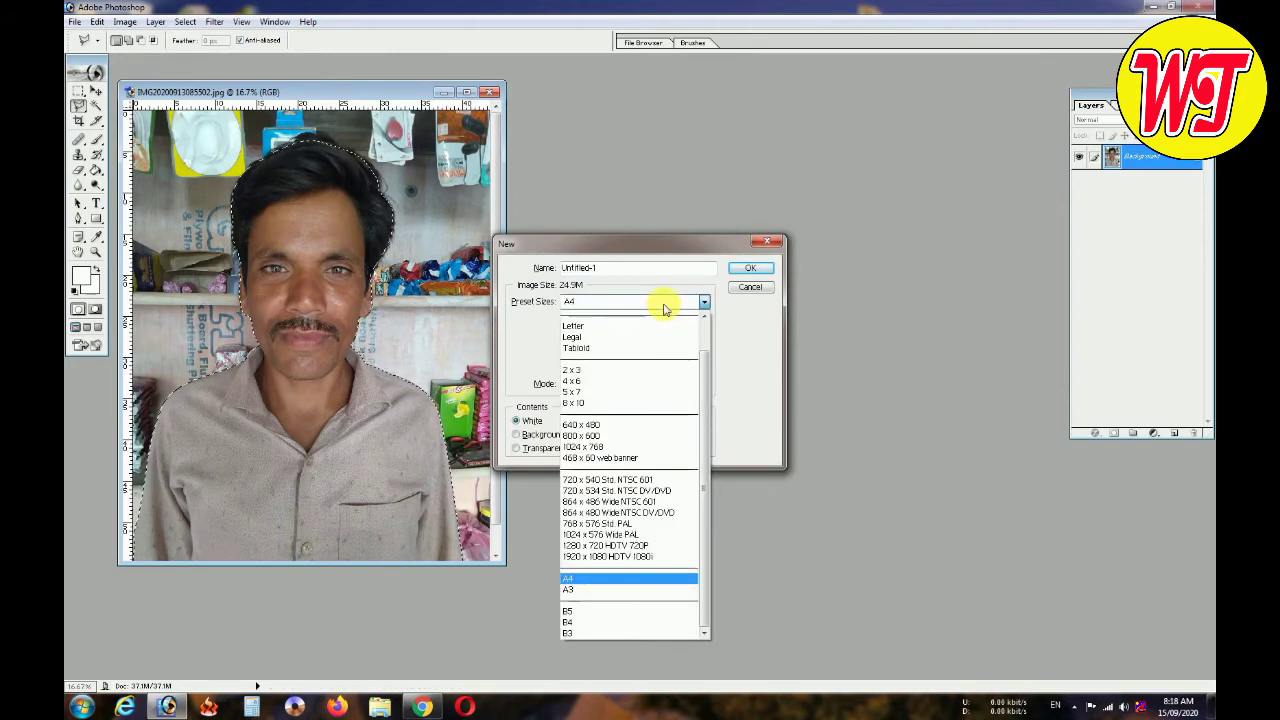
click(609, 383)
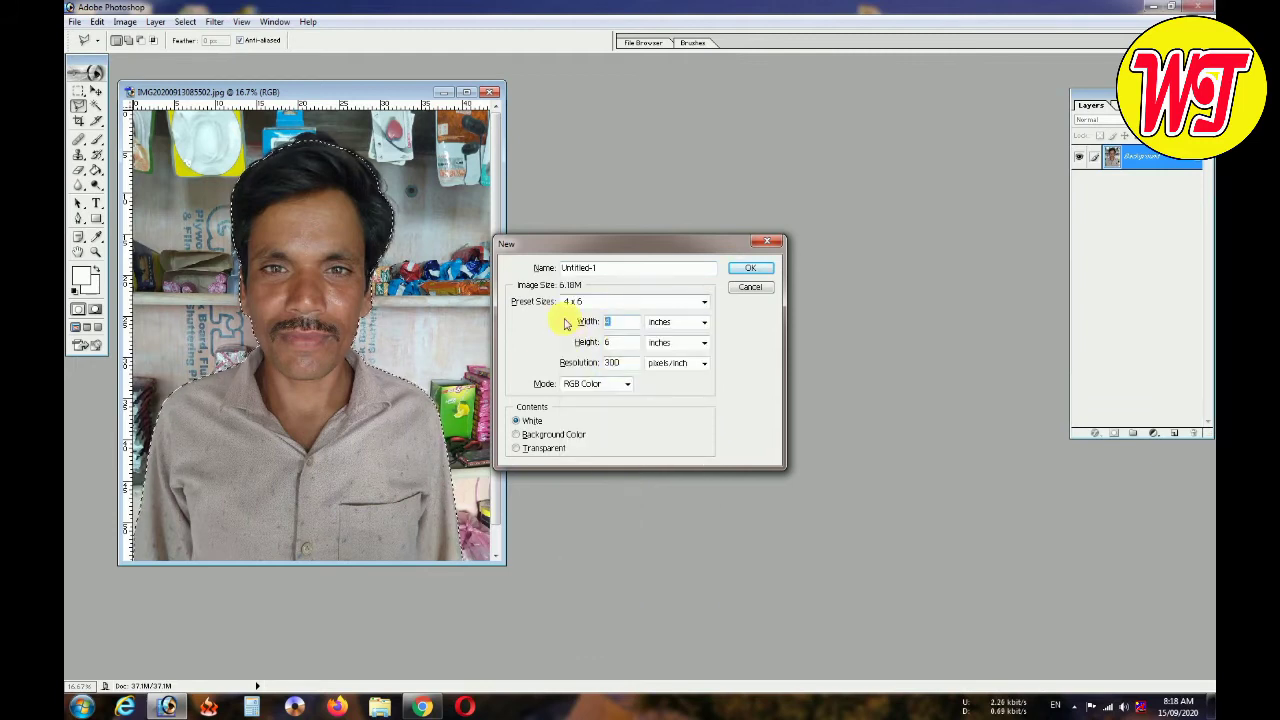
text(1.33)
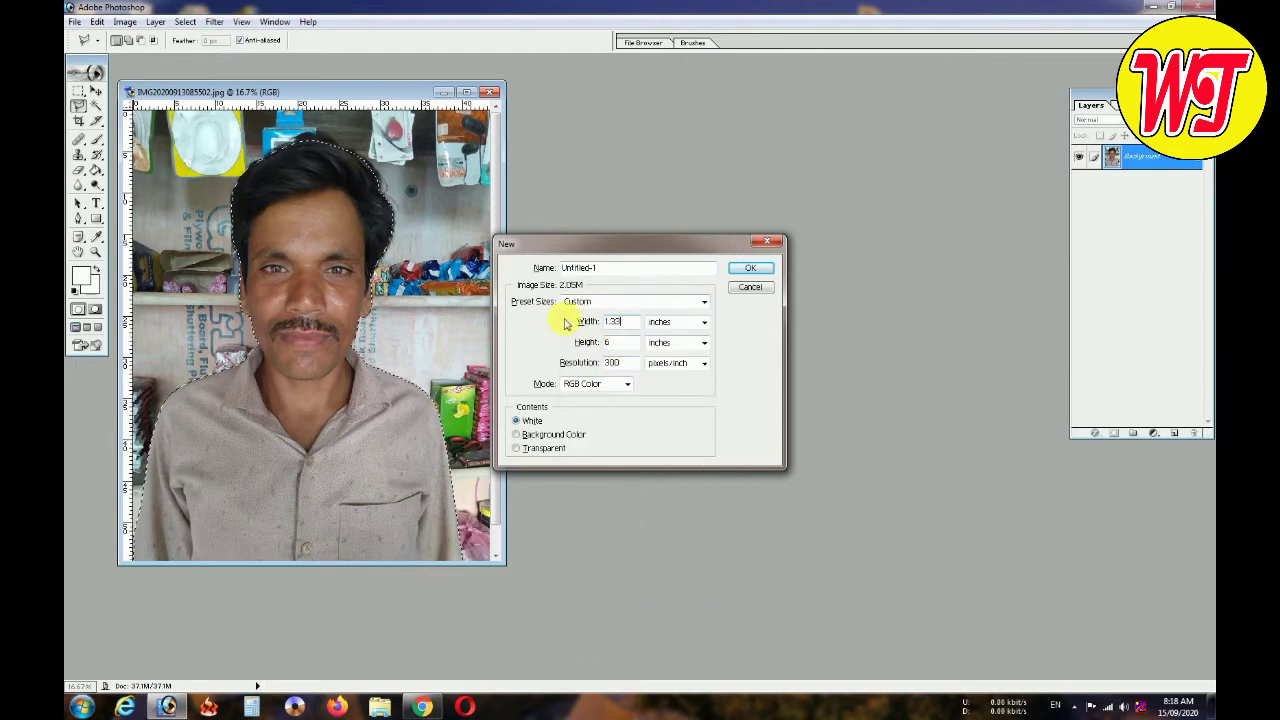
key(Tab)
text(1.5)
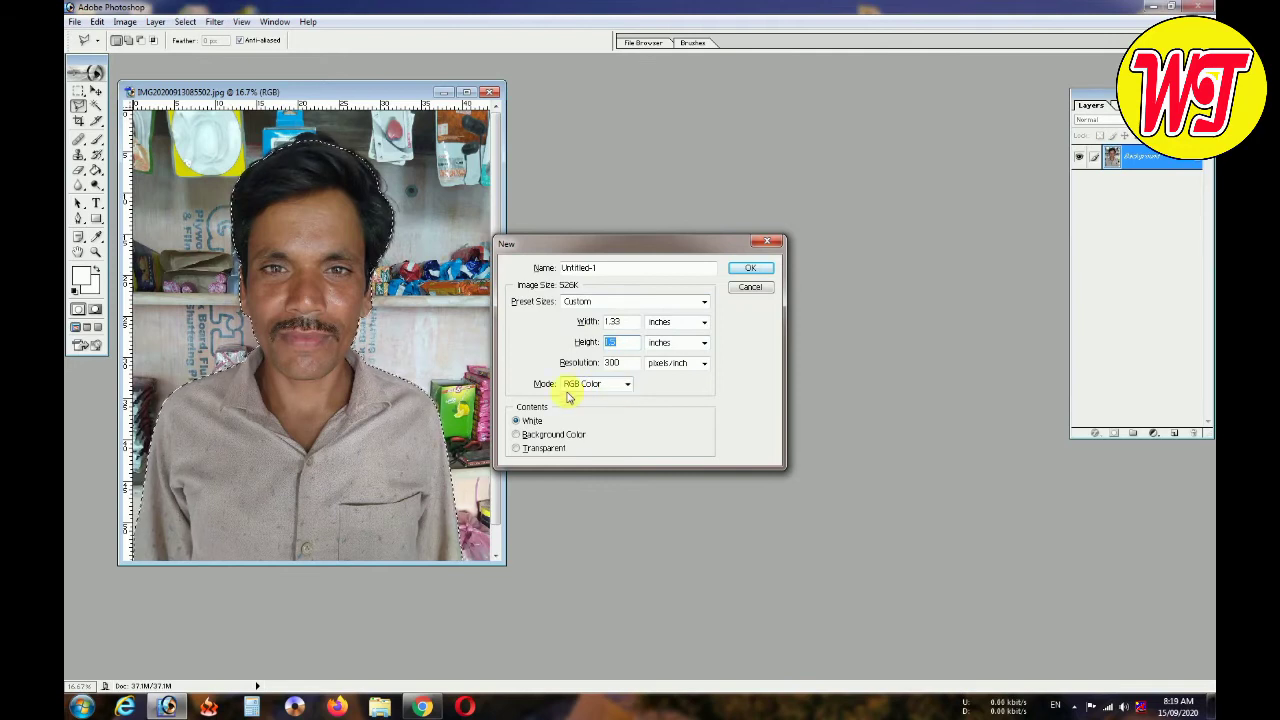
click(750, 268)
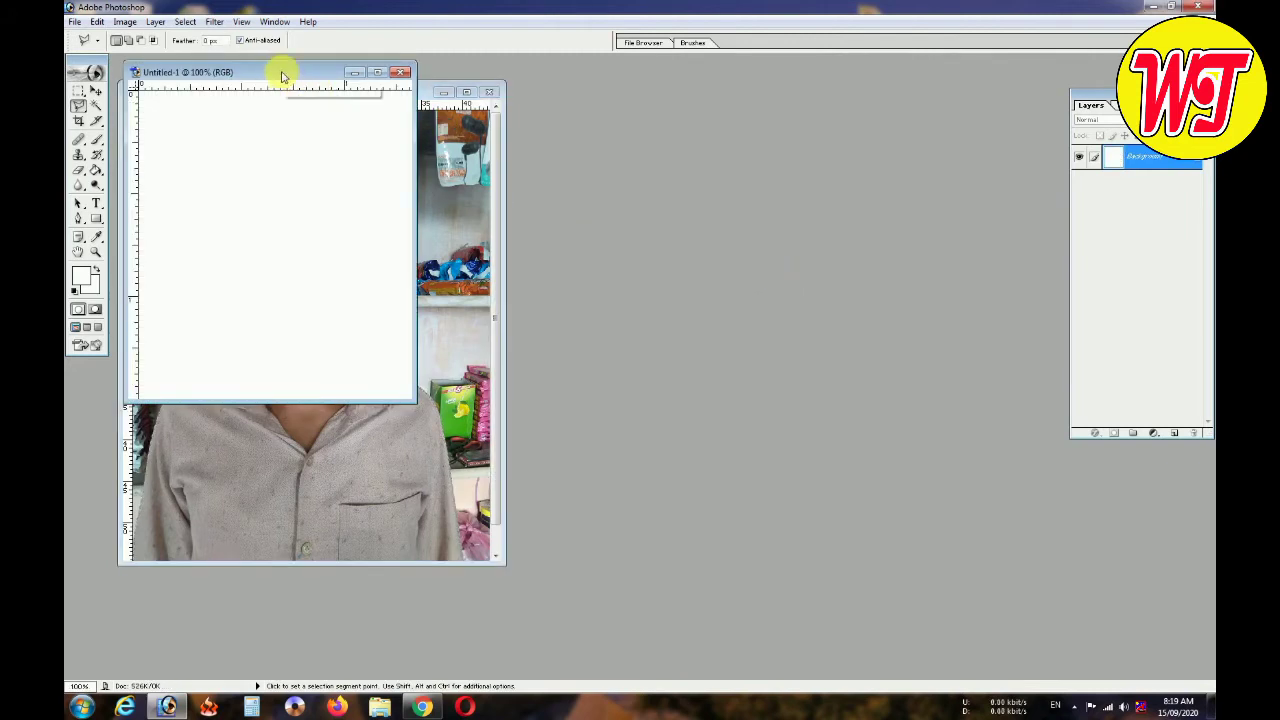
Drag the selected man from the photo into Untitled-1 as Layer 1, then maximize Untitled-1
drag(340, 72, 808, 110)
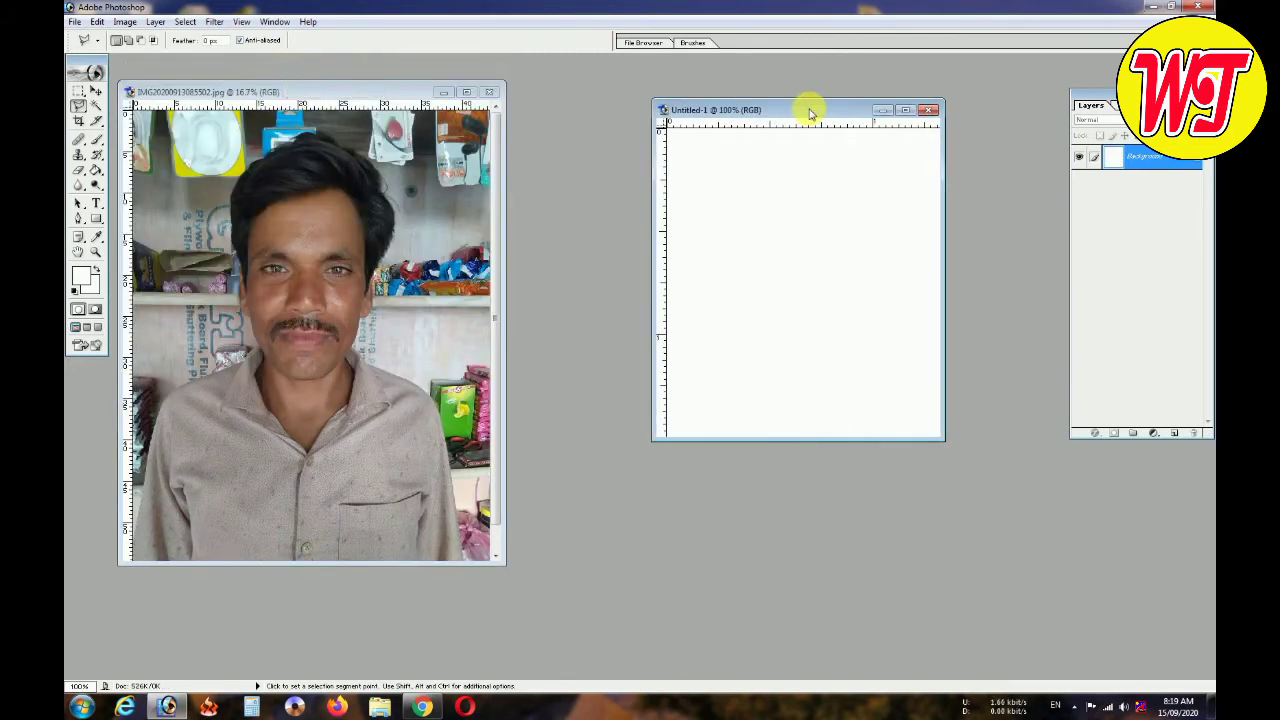
click(100, 90)
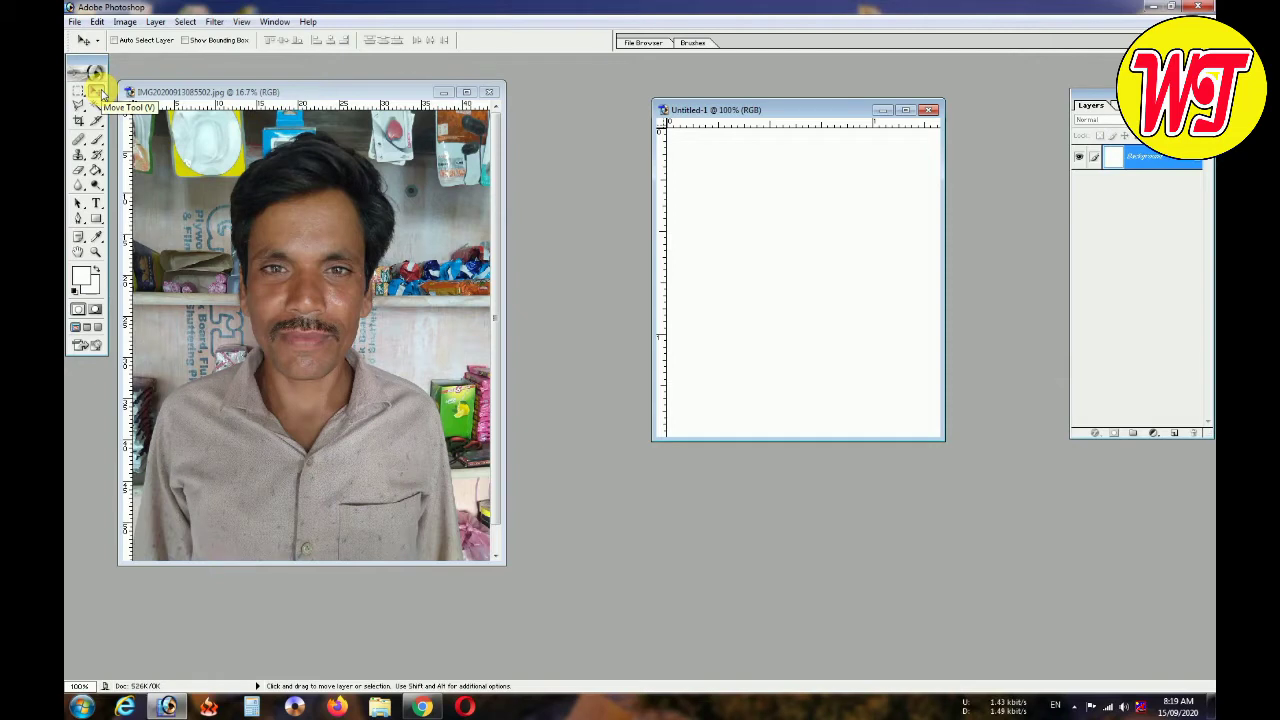
click(311, 295)
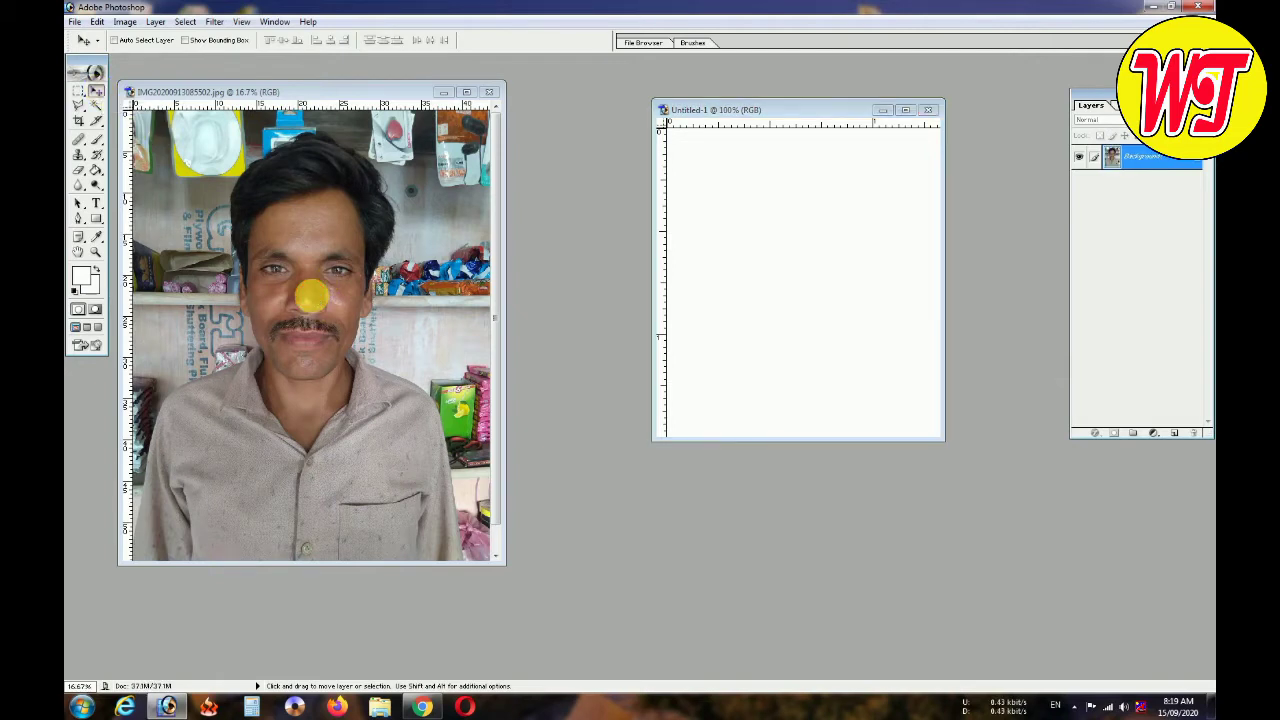
drag(366, 370, 830, 235)
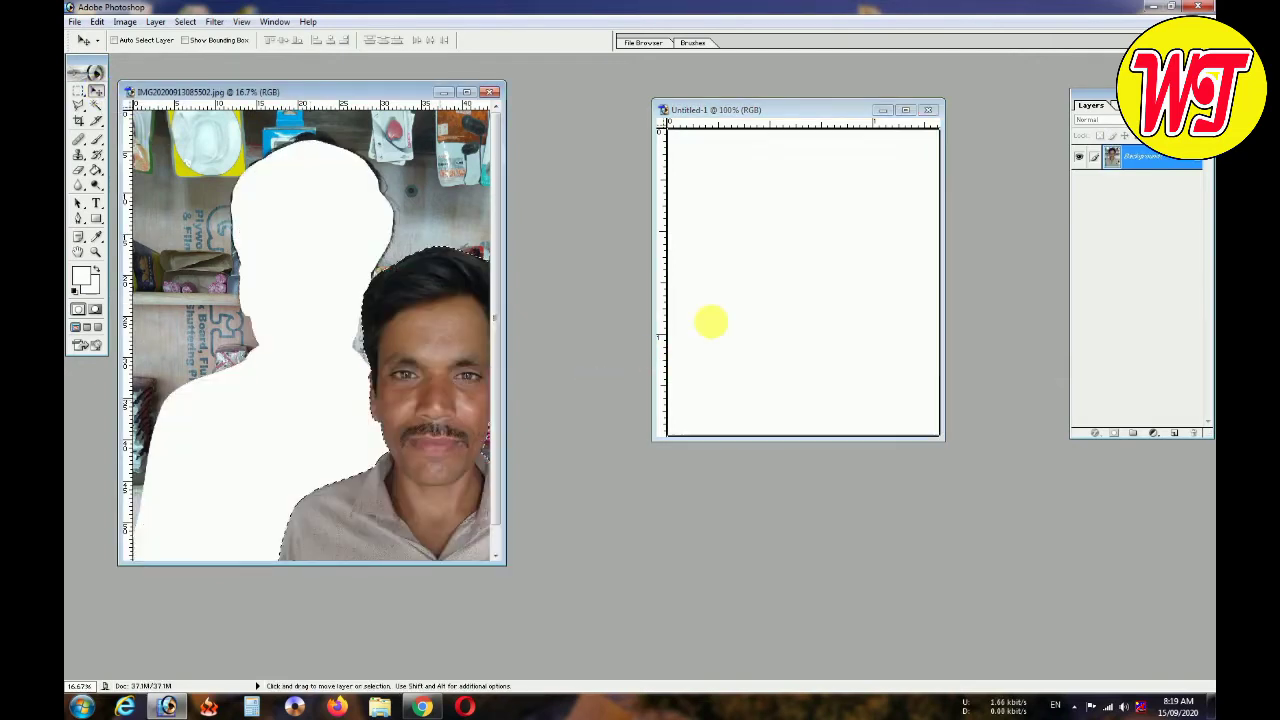
click(905, 110)
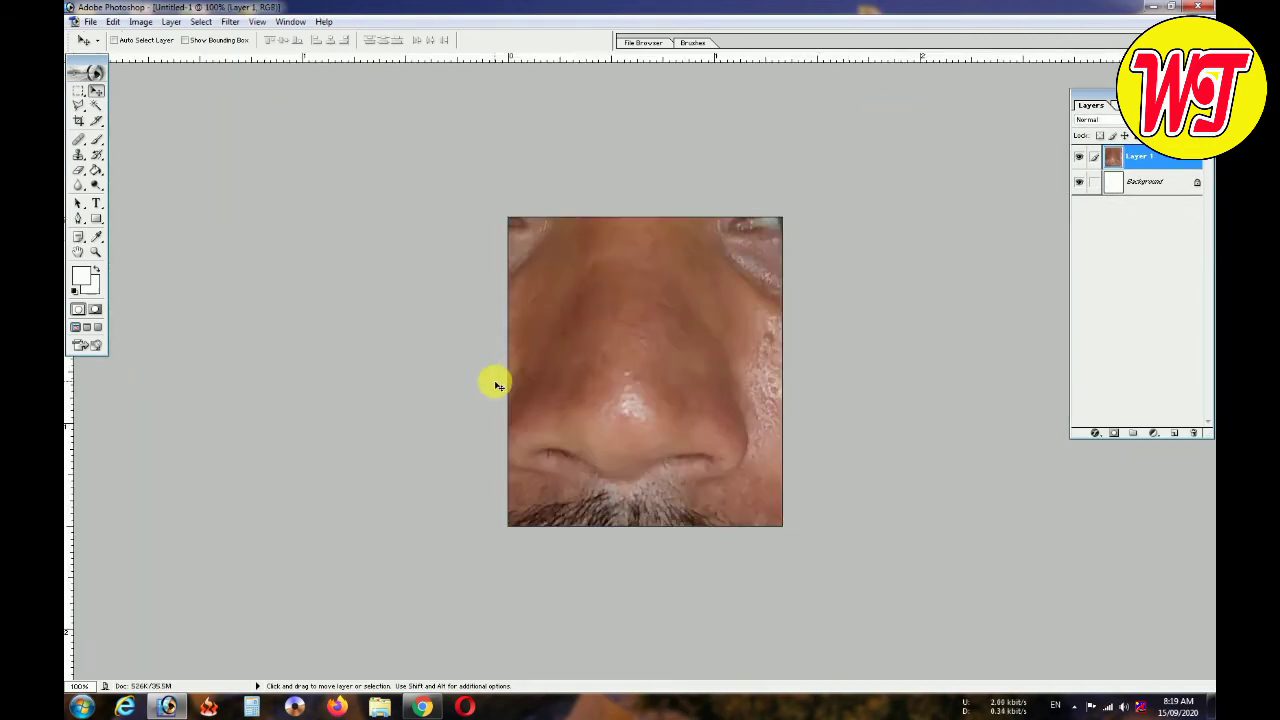
Scale Layer 1 to about 30% and position the man's head and shoulders on the canvas
key(ctrl+t)
key(ctrl+0)
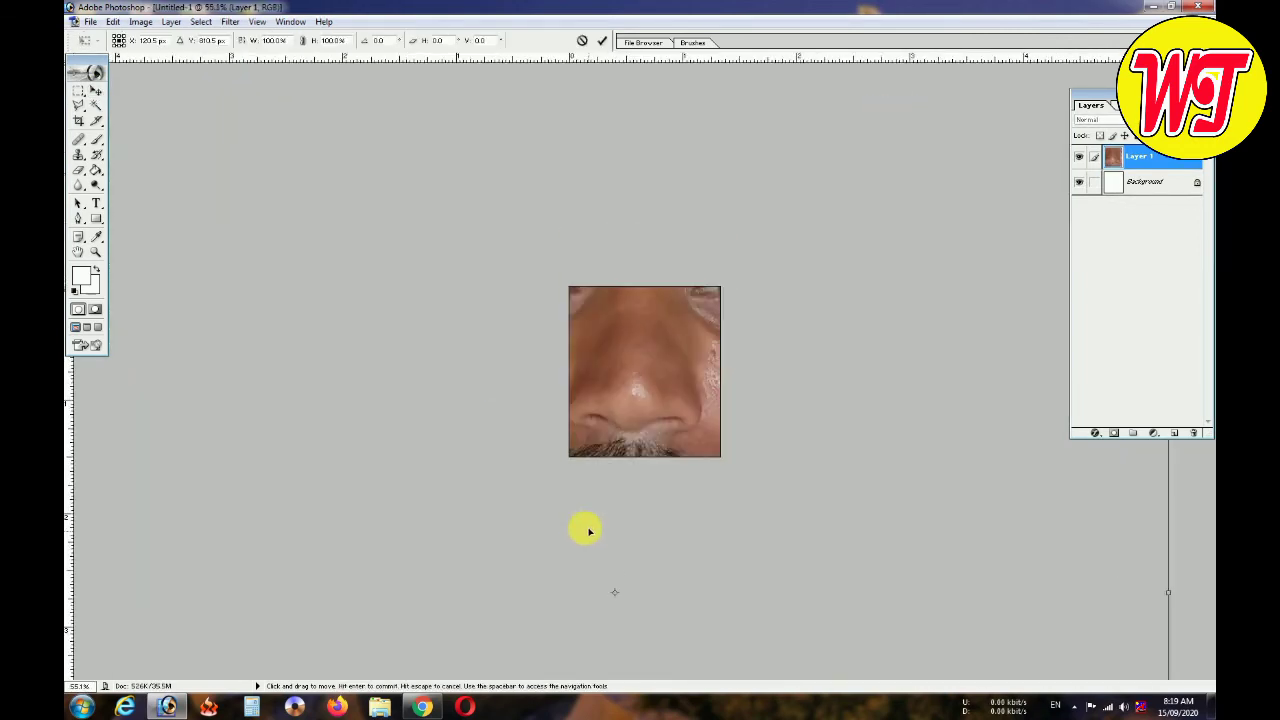
key(ctrl+minus)
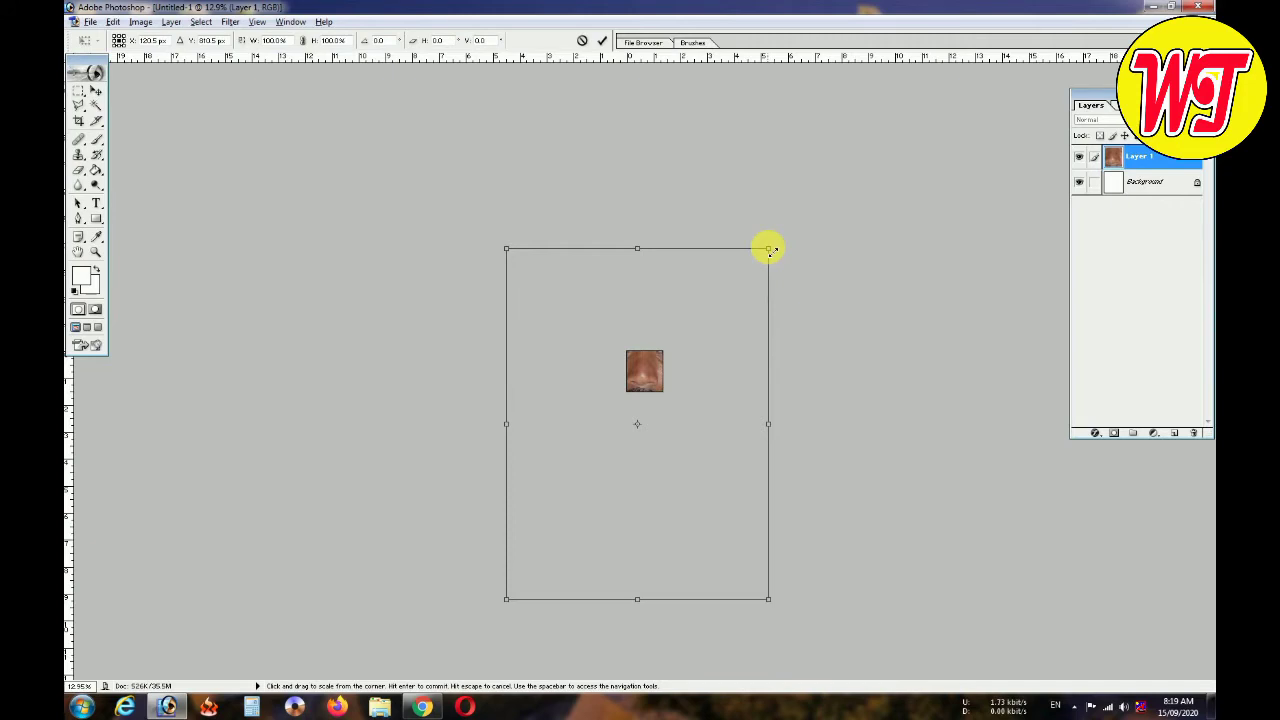
drag(768, 256, 638, 406)
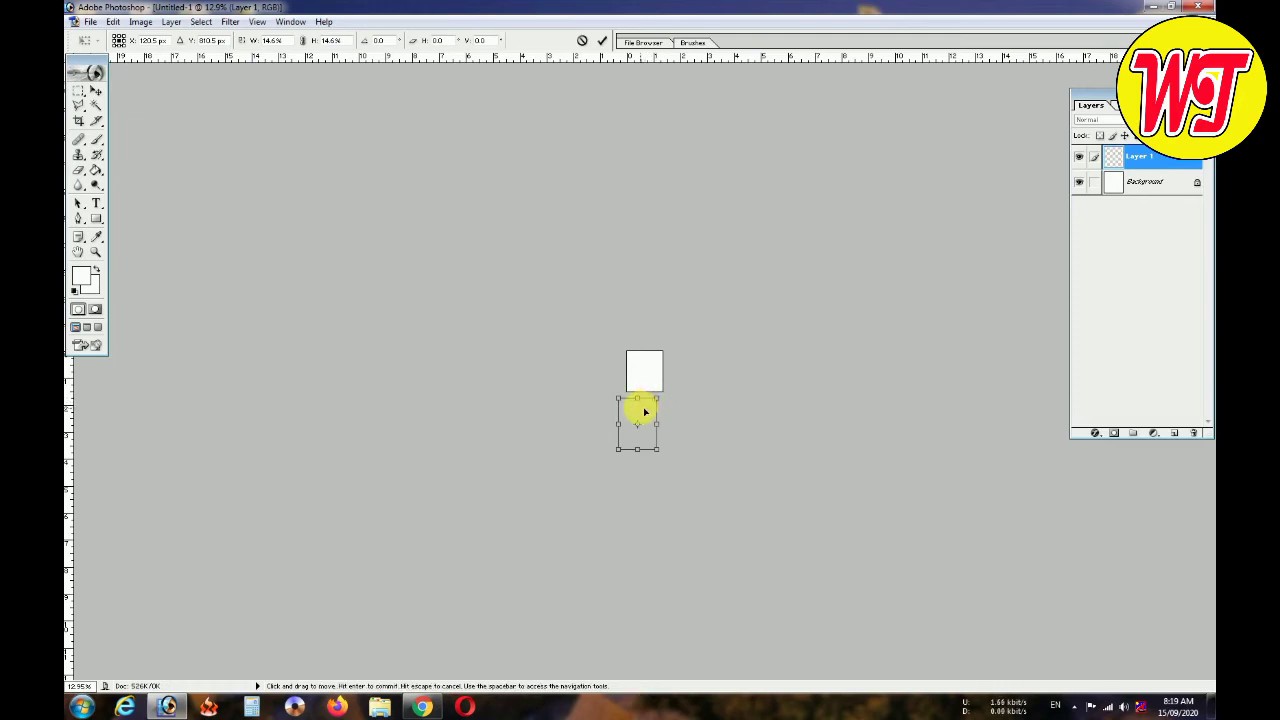
drag(645, 411, 651, 369)
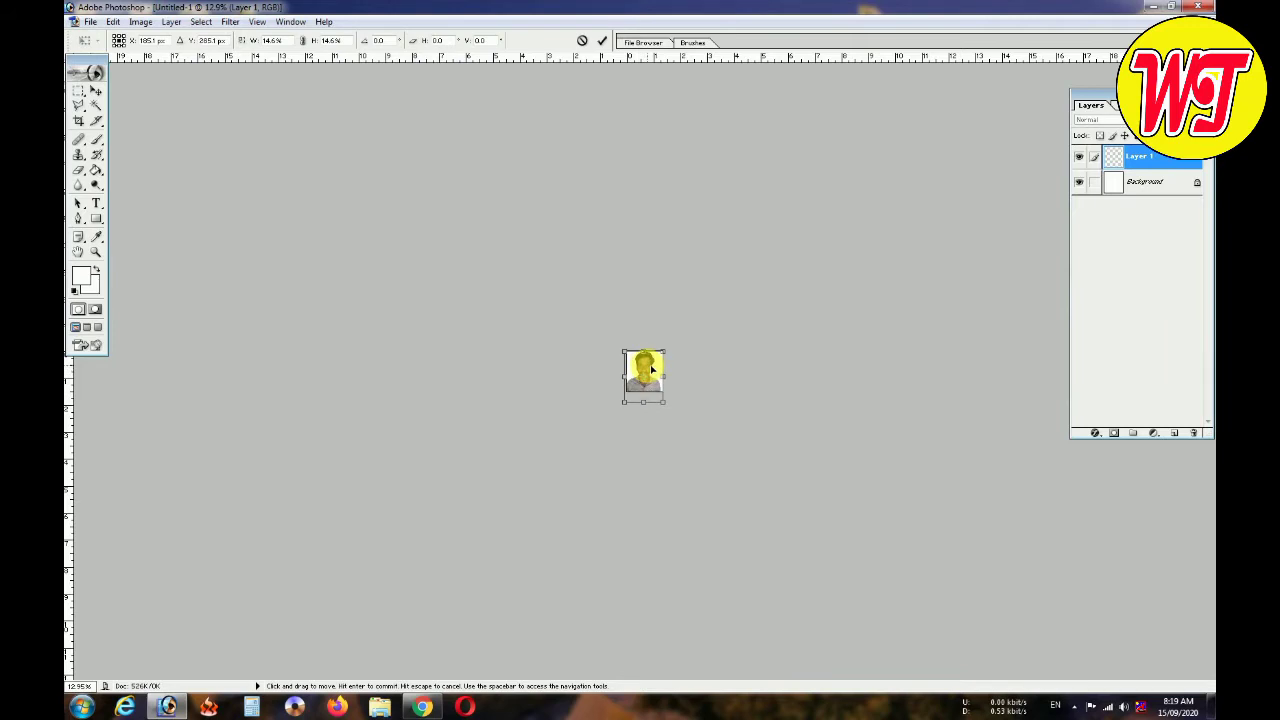
key(ctrl+plus)
key(ctrl+plus)
key(ctrl+plus)
key(ctrl+plus)
key(ctrl+plus)
key(ctrl+plus)
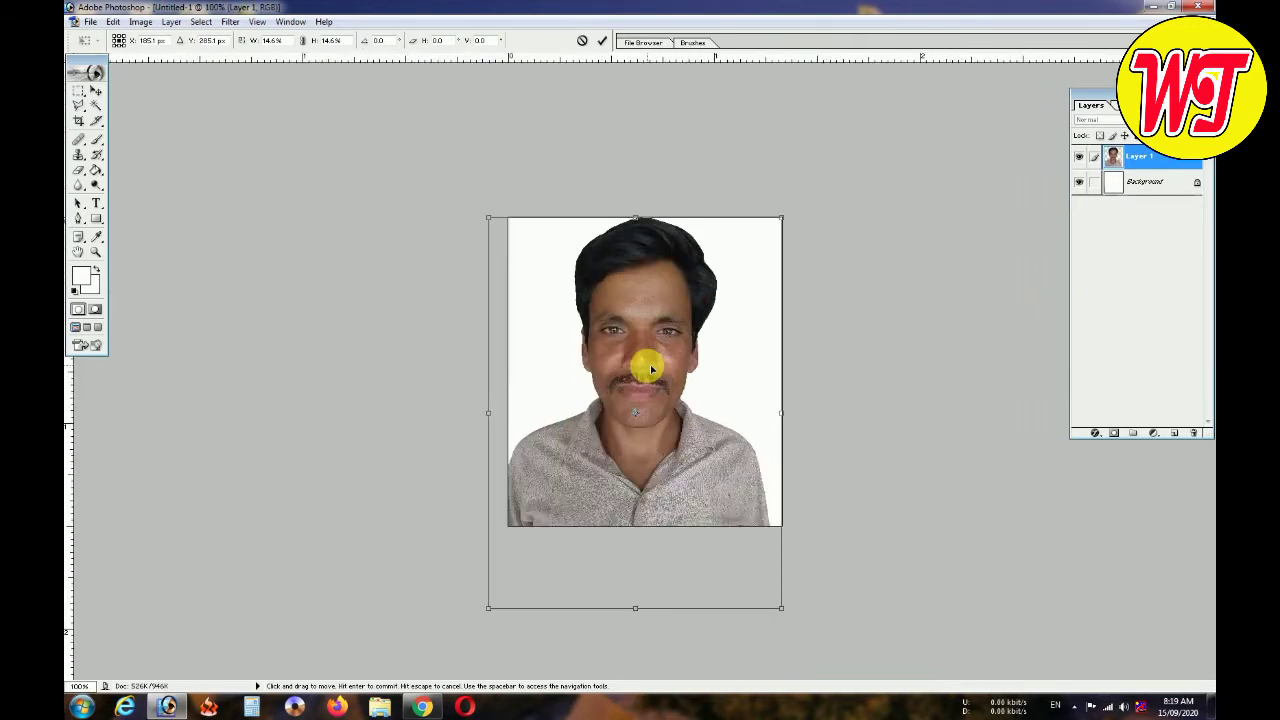
key(Right)
key(Right)
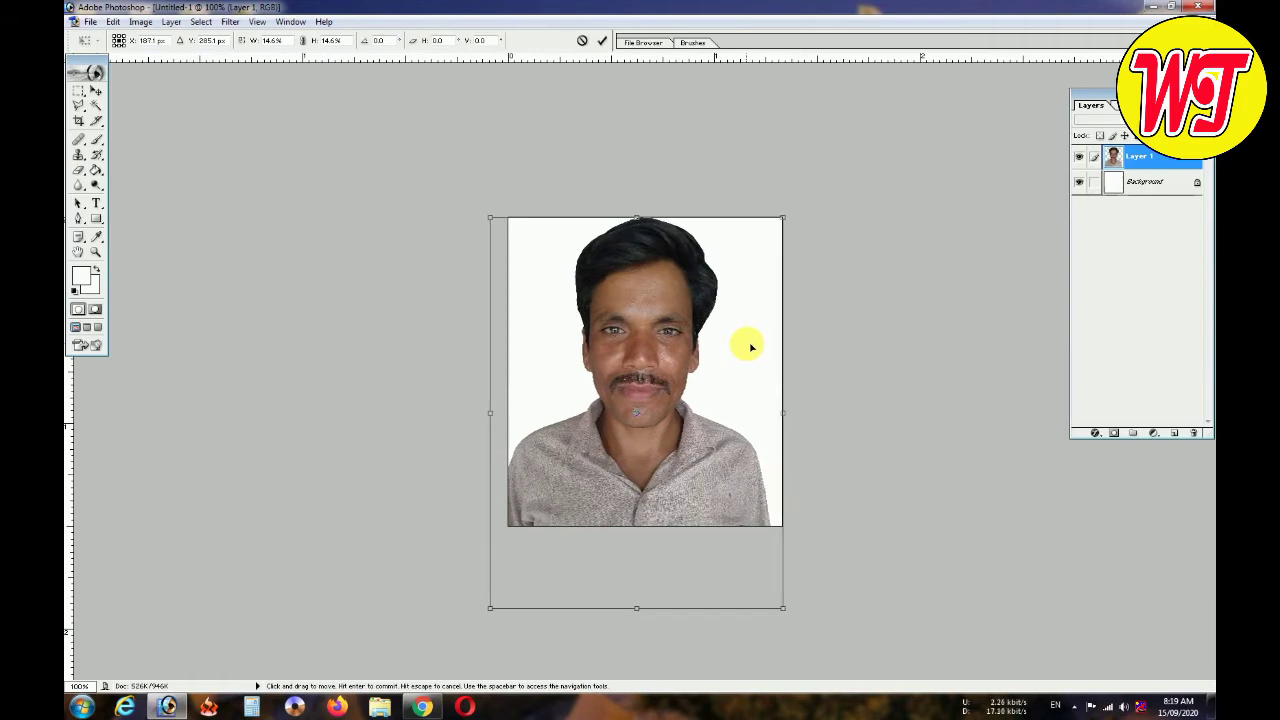
key(Right)
key(Right)
key(Right)
key(Right)
key(Right)
key(Right)
key(Right)
key(Right)
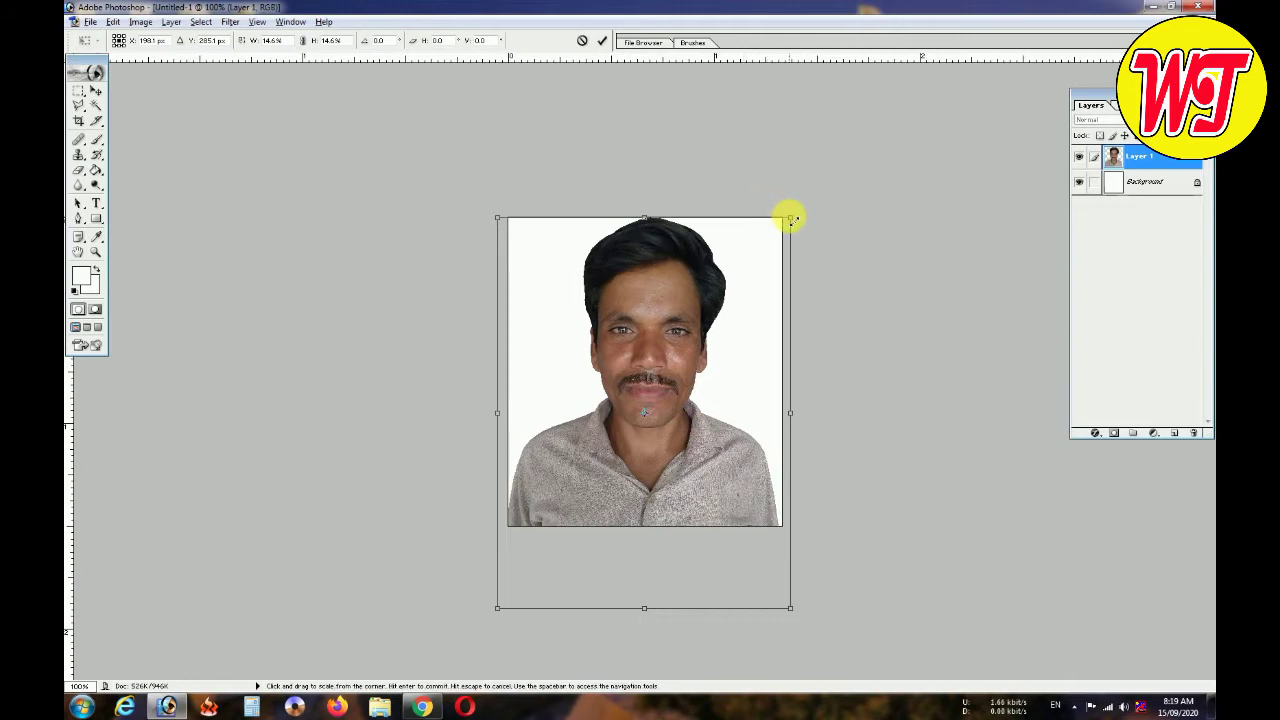
key(Return)
key(super+plus)
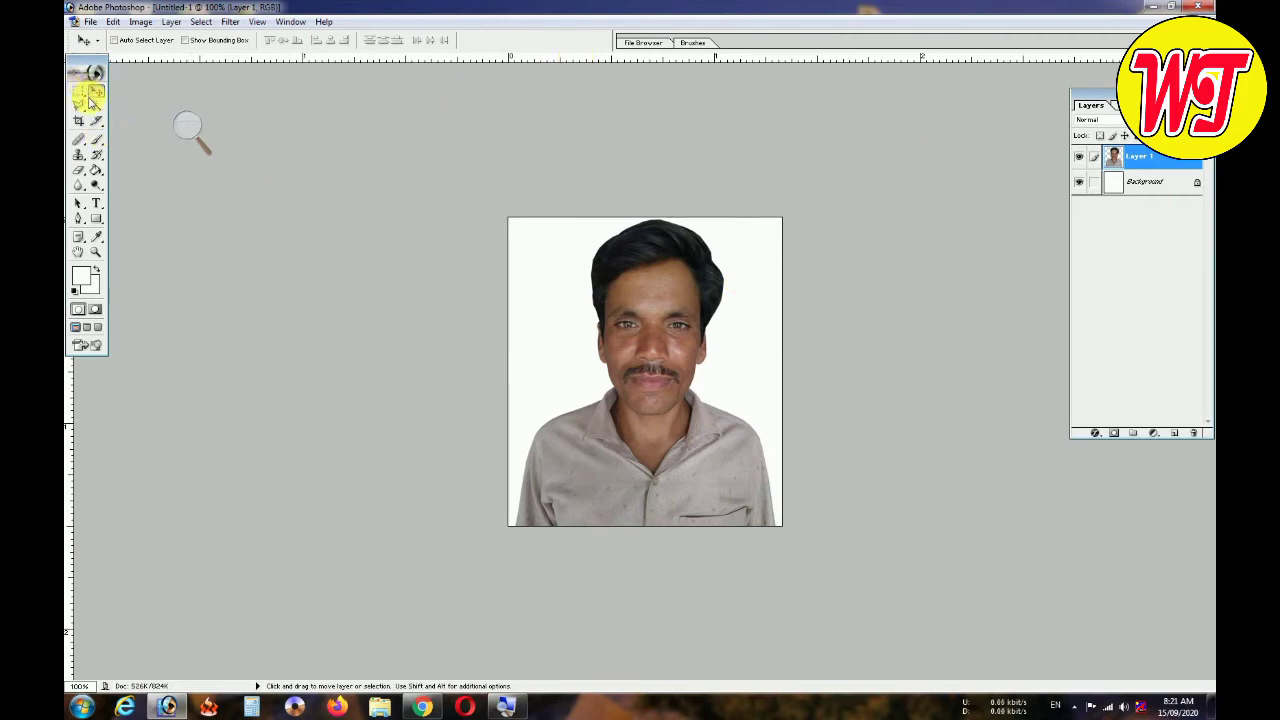
Zoom in to 200% on the man's face with the Zoom tool
click(97, 254)
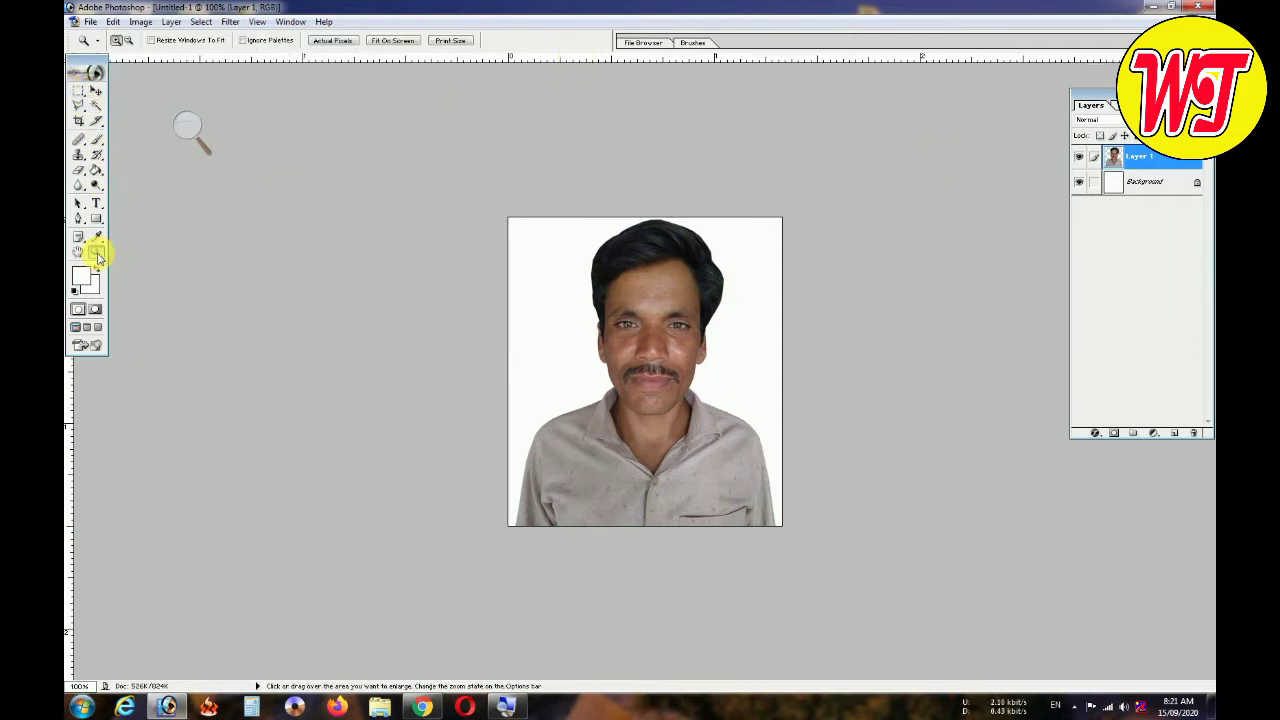
click(699, 308)
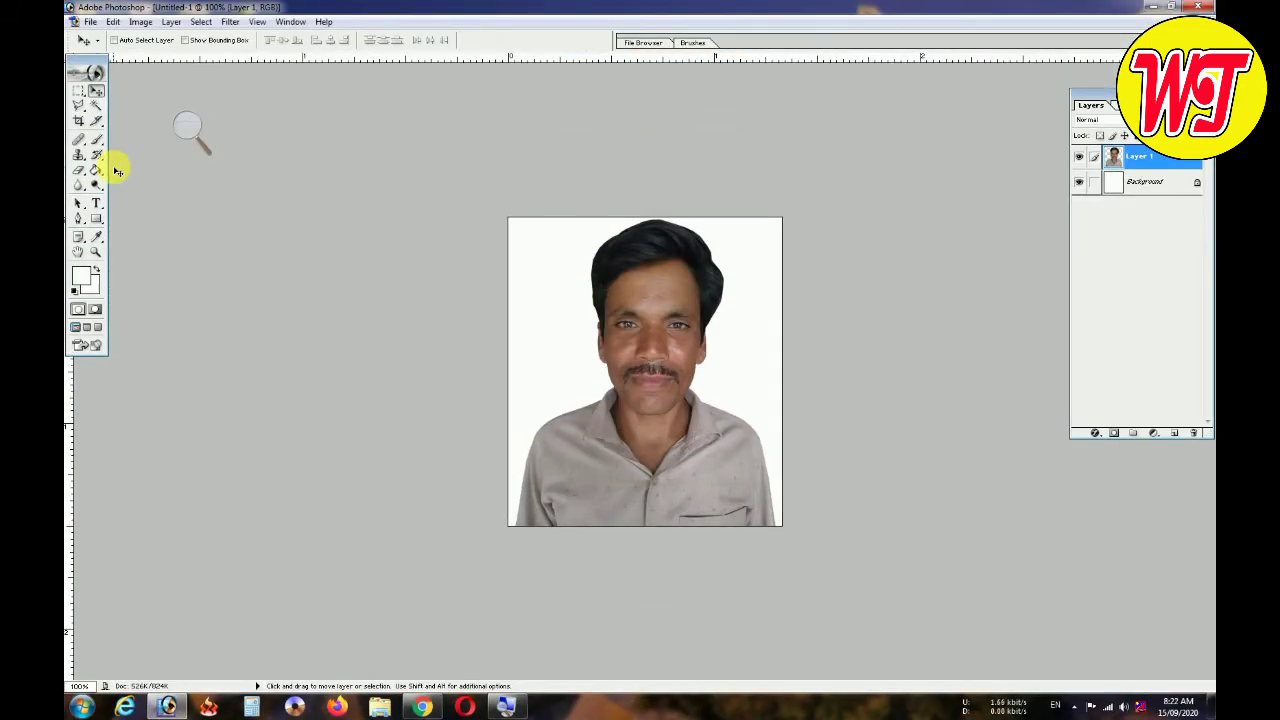
Apply a Curves adjustment raising input 102 to output 143 to brighten the portrait
key(ctrl+m)
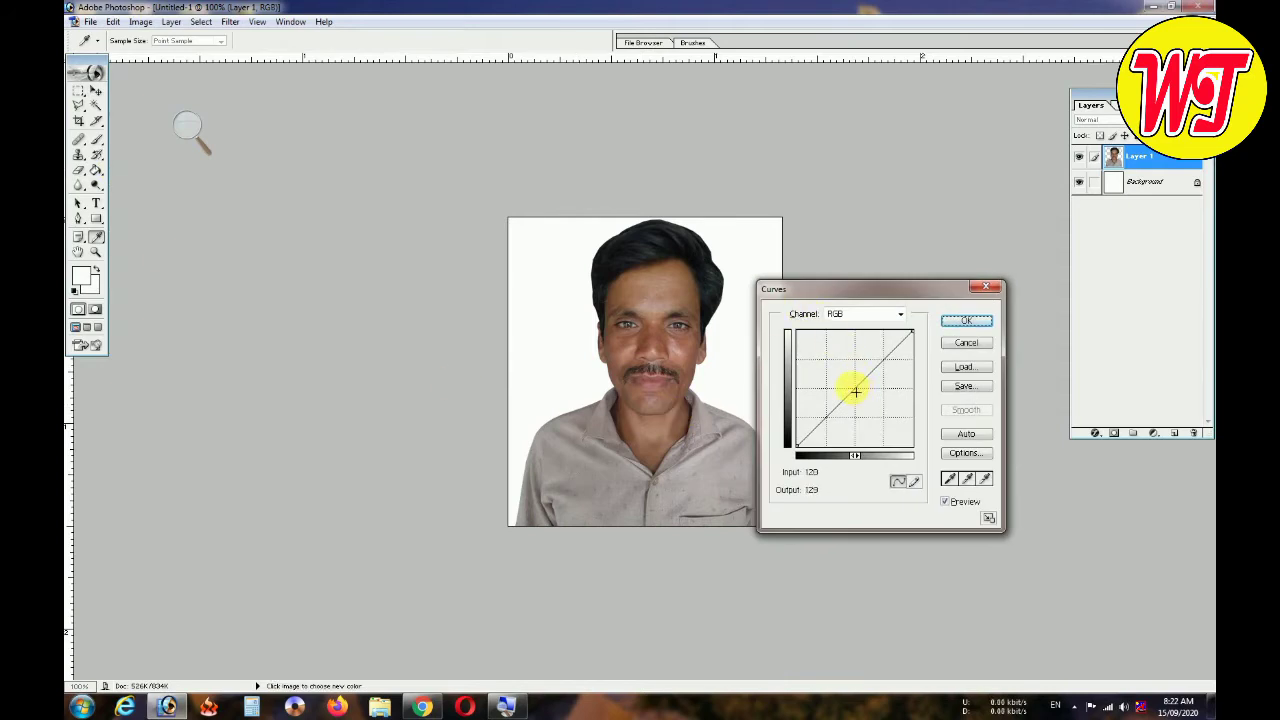
drag(856, 392, 847, 386)
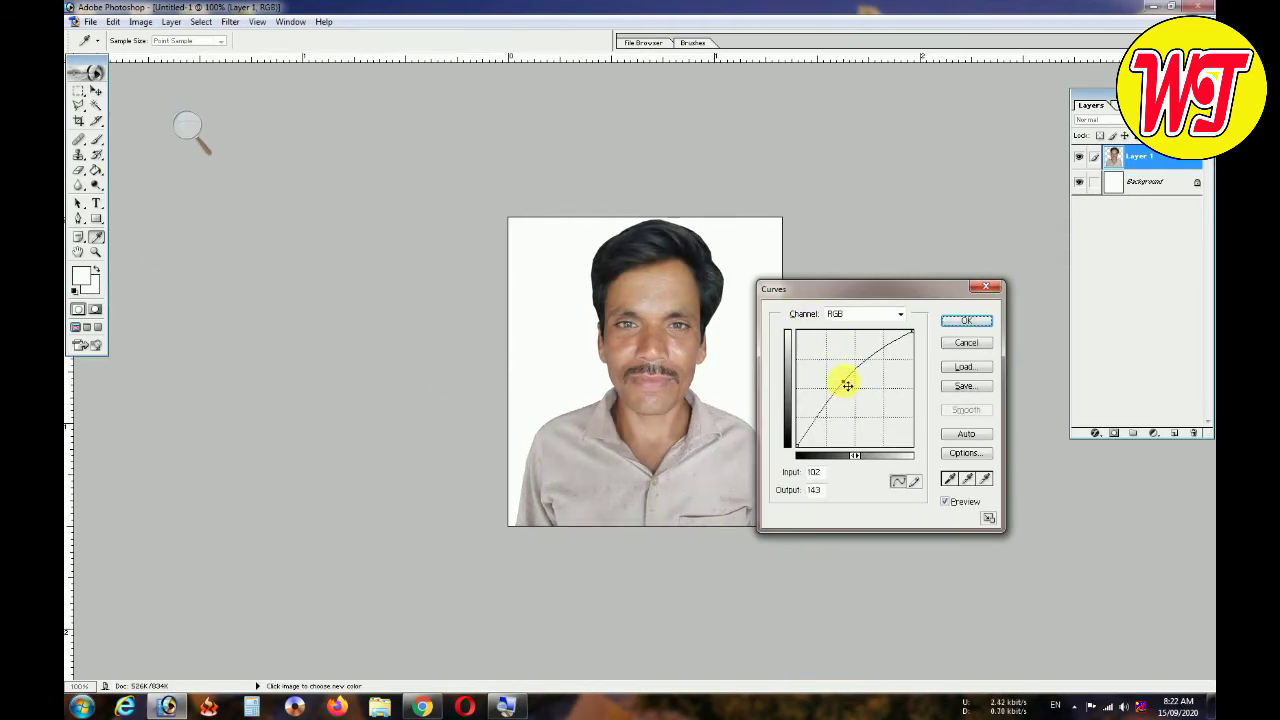
click(952, 324)
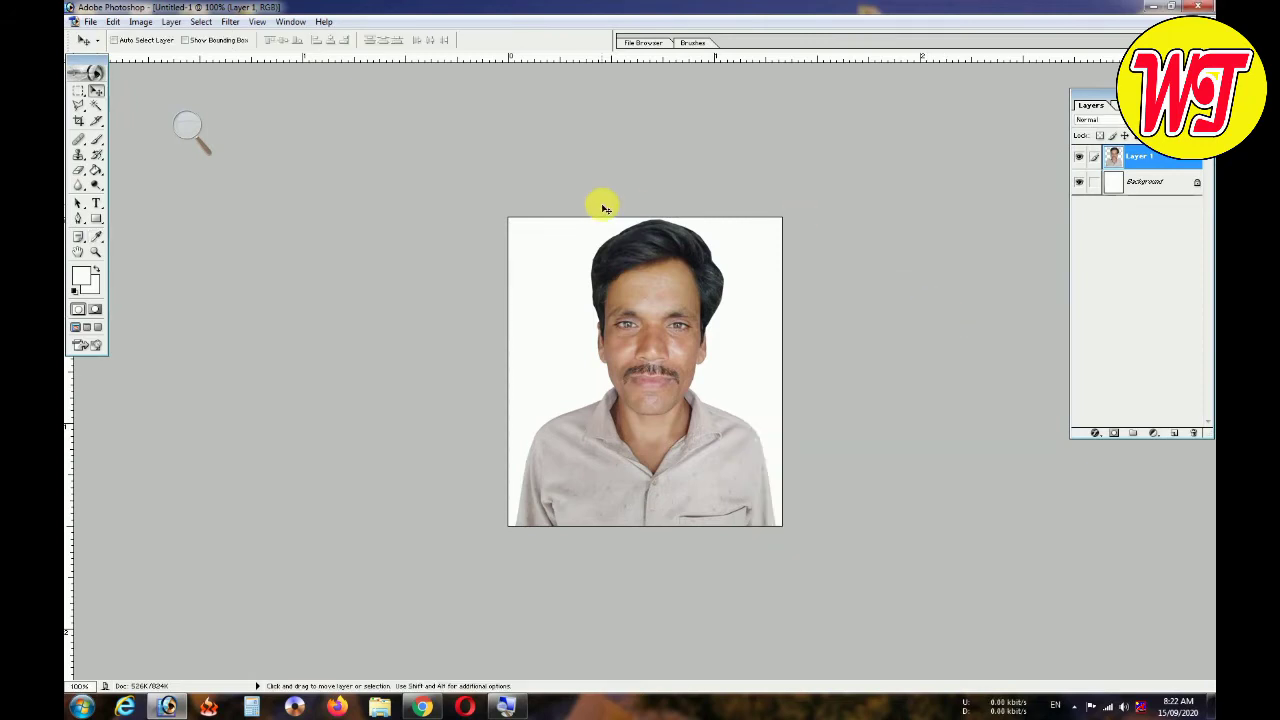
key(ctrl+plus)
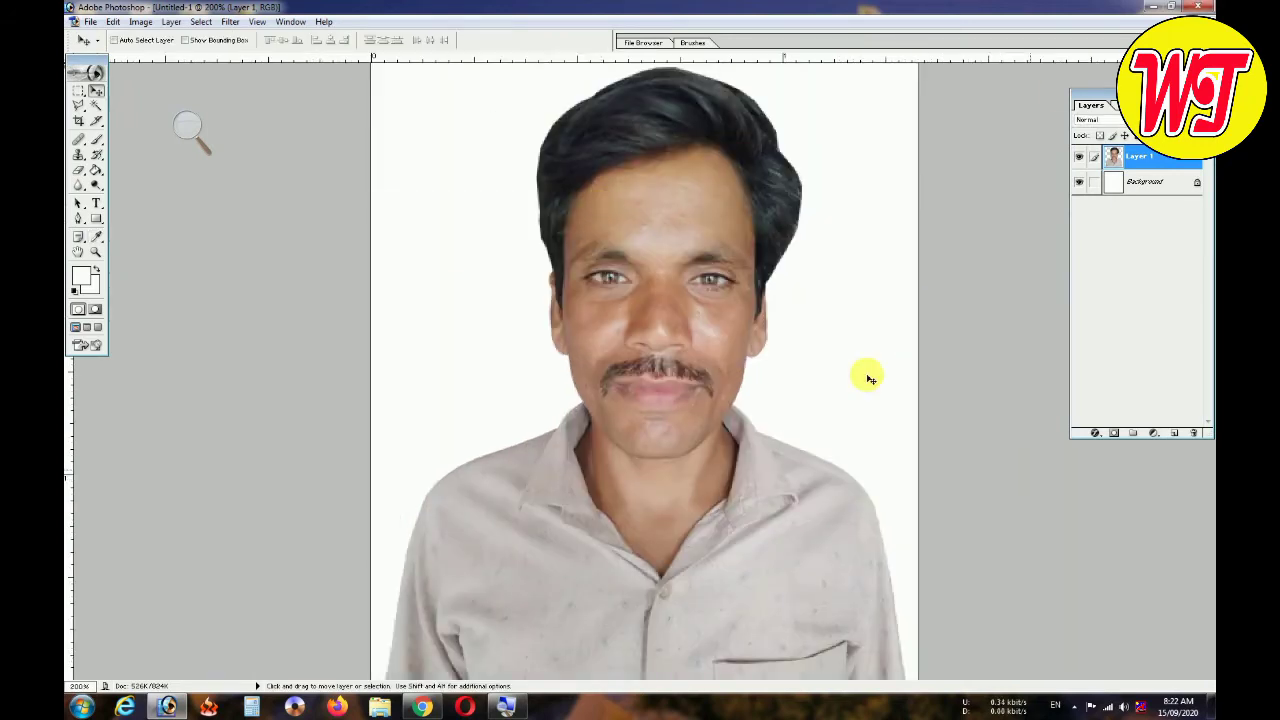
Select the Dodge tool with a brush size of about 25 px
drag(97, 184, 164, 212)
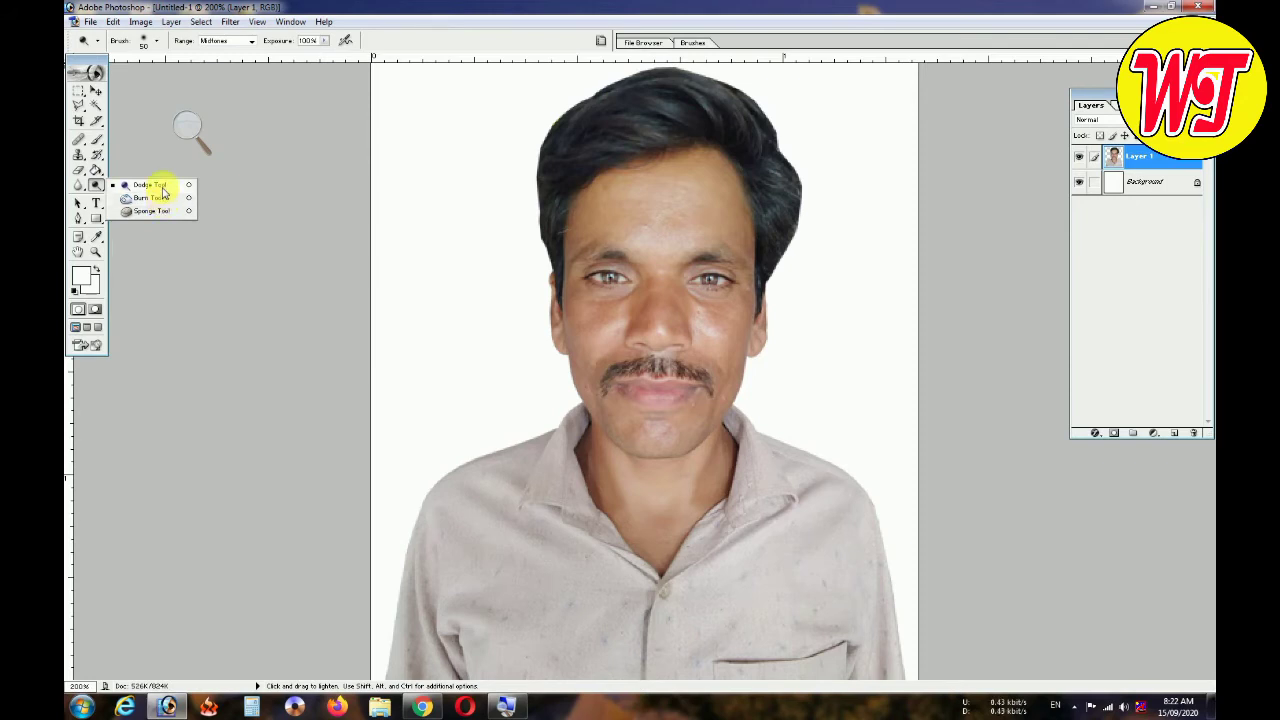
click(163, 188)
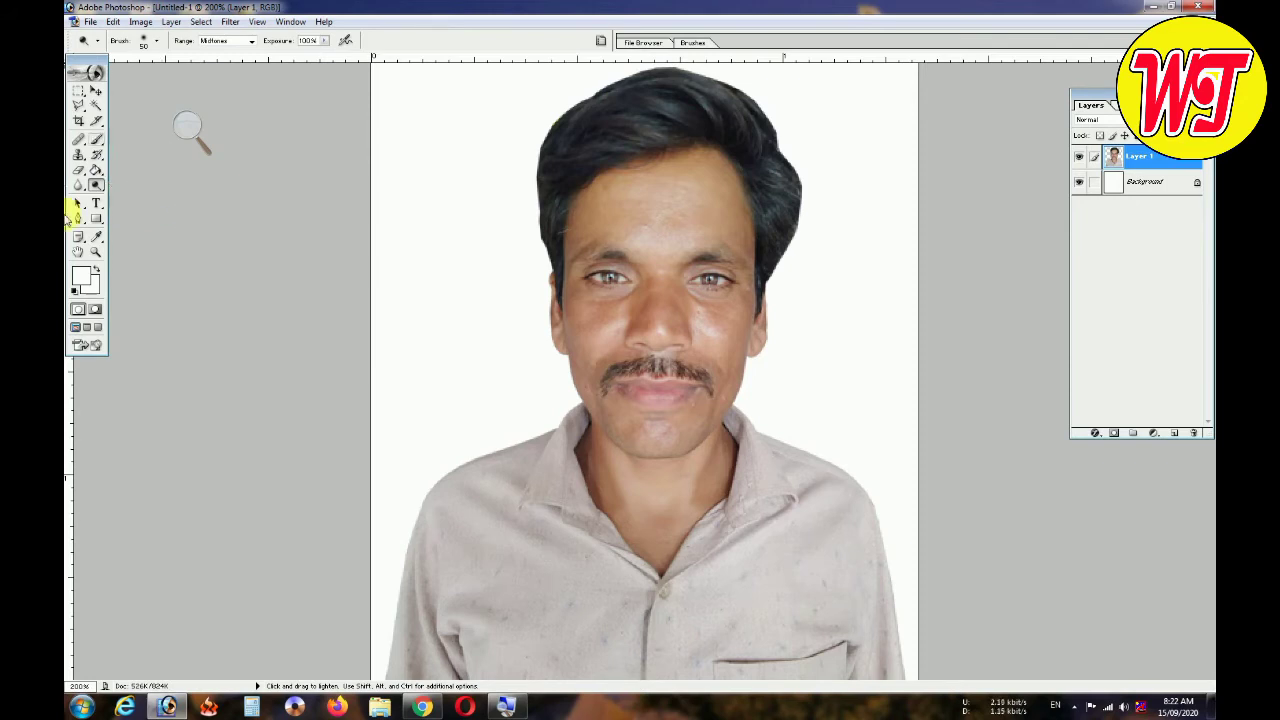
click(157, 42)
drag(112, 76, 96, 77)
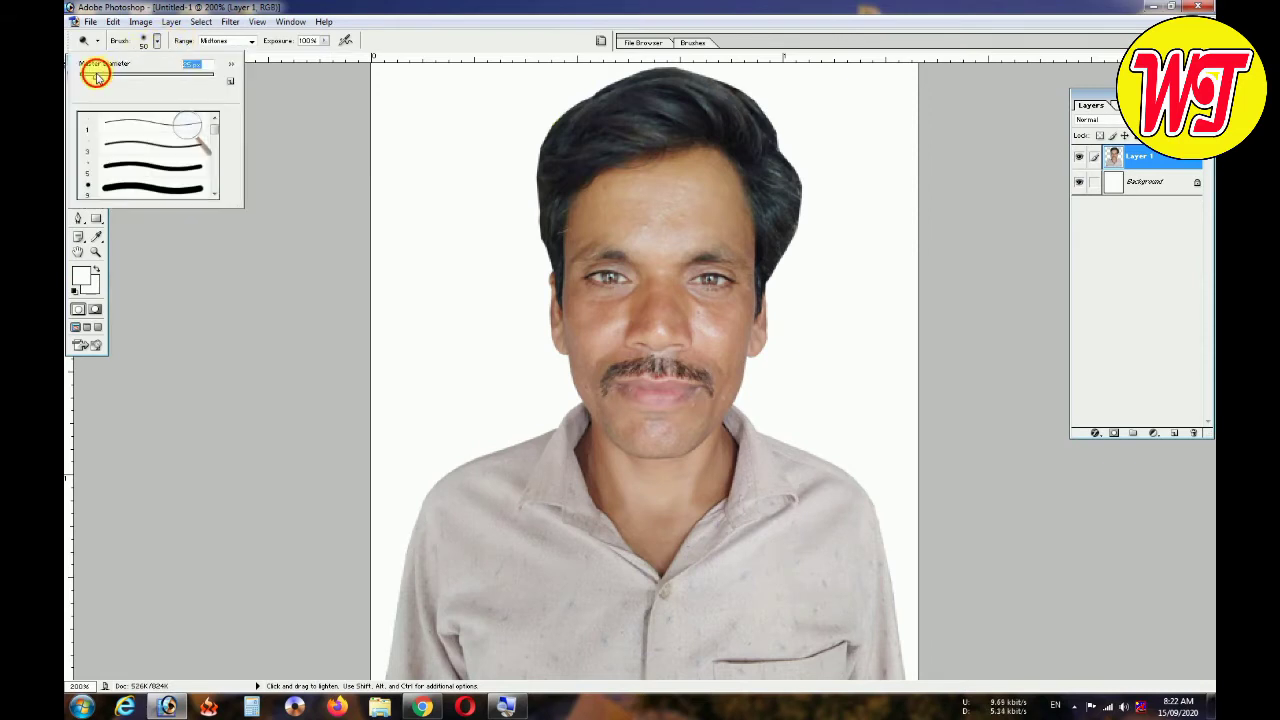
key(Return)
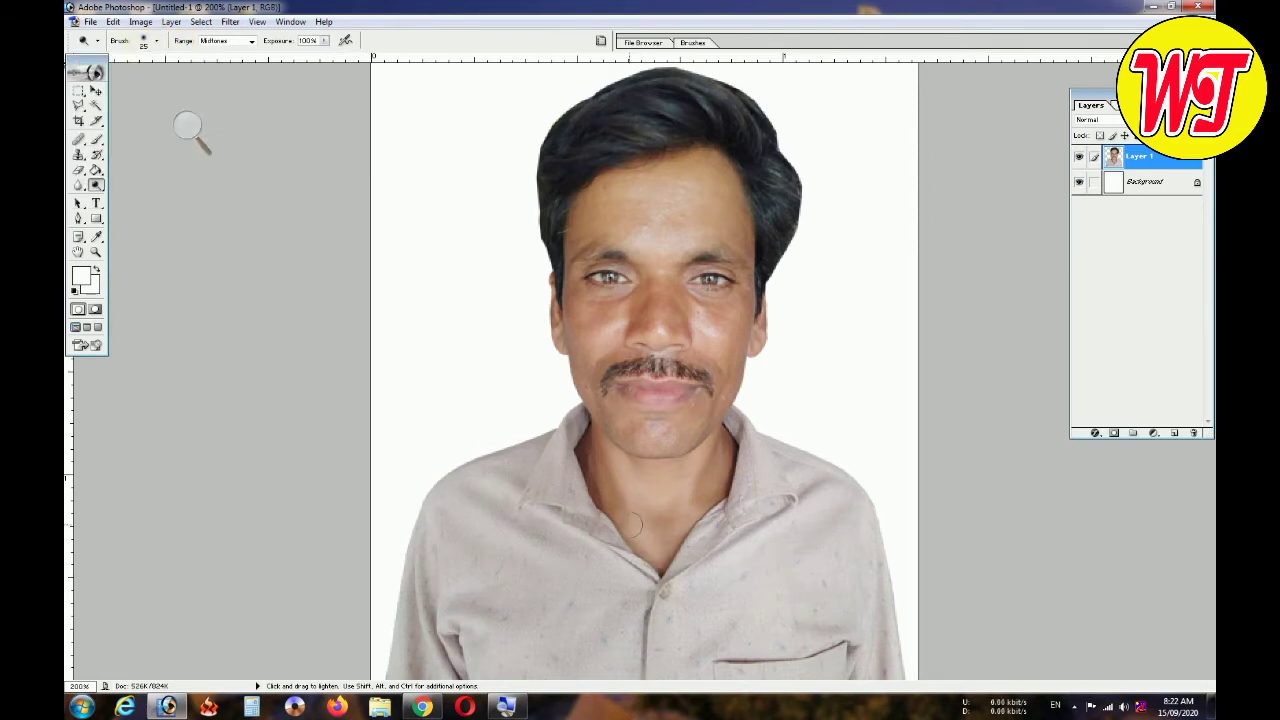
Lighten the neck and collar V with dodge strokes, undoing the last stroke
drag(580, 460, 603, 520)
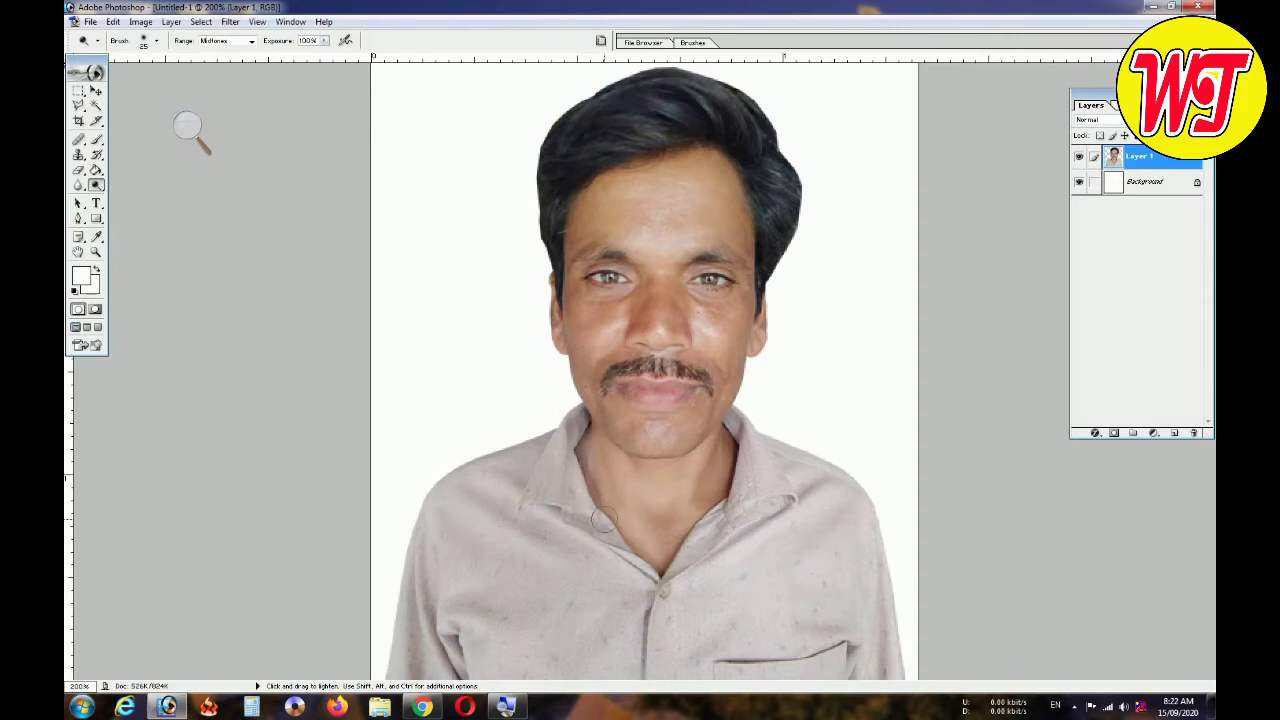
mouse_move(730, 446)
mouse_down()
mouse_move(725, 495)
mouse_move(693, 540)
mouse_move(623, 518)
mouse_up()
click(652, 557)
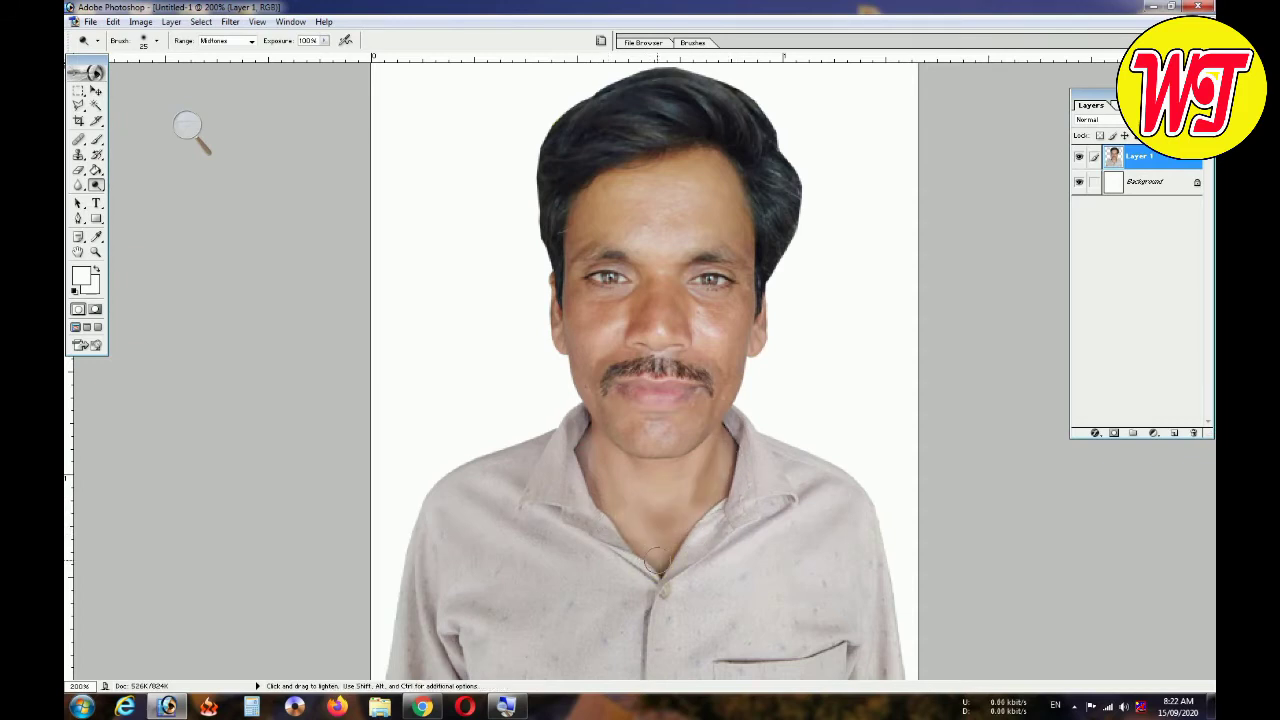
drag(730, 446, 652, 553)
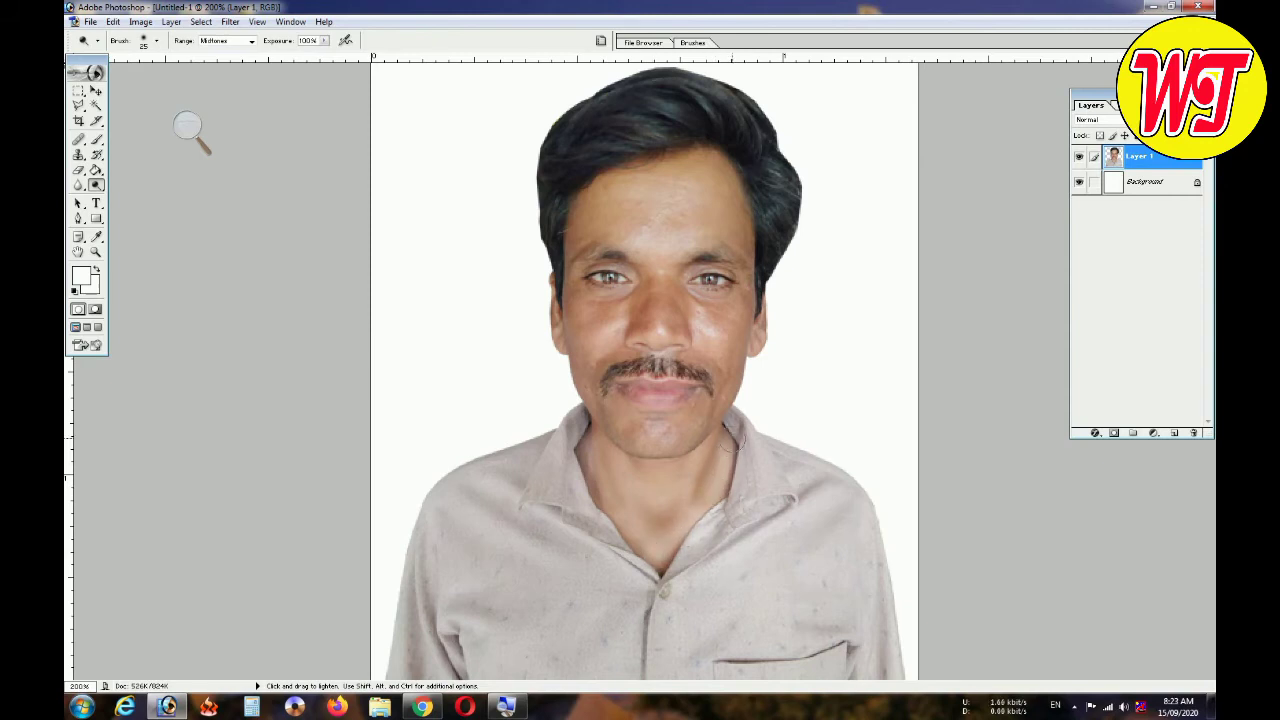
drag(731, 440, 657, 523)
drag(585, 440, 612, 510)
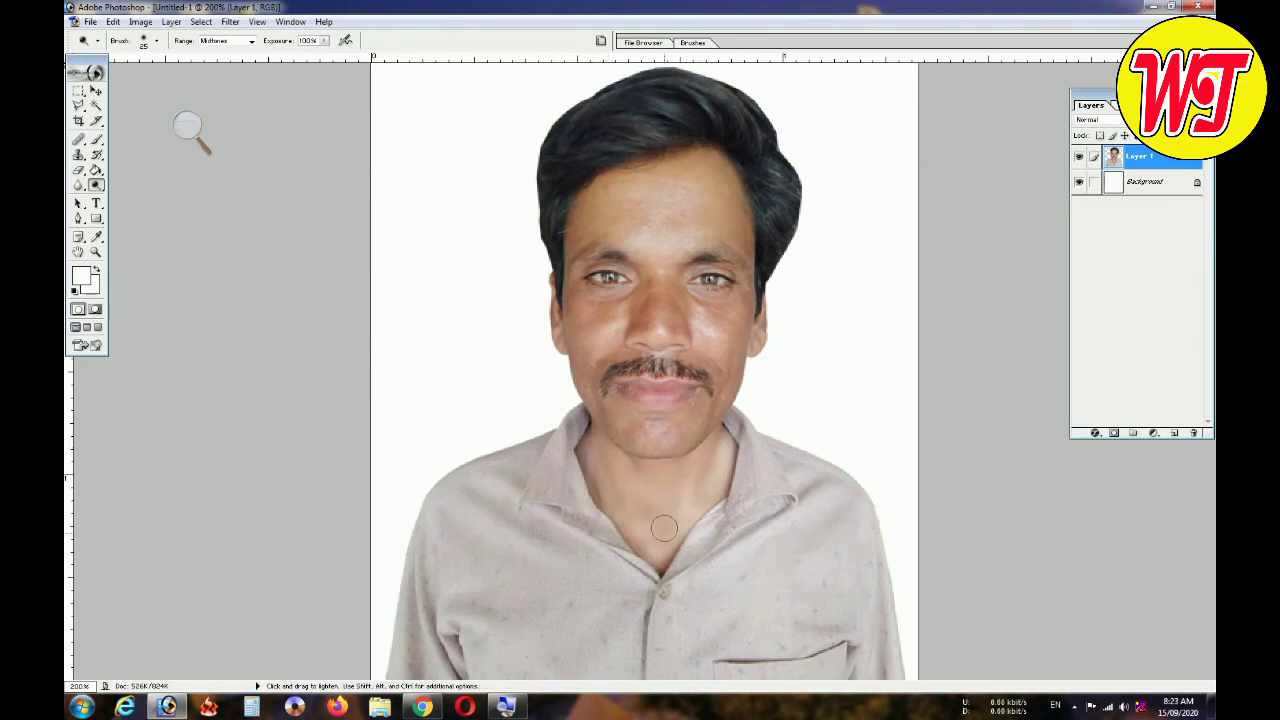
mouse_move(644, 552)
mouse_down()
mouse_move(602, 492)
mouse_move(588, 436)
mouse_up()
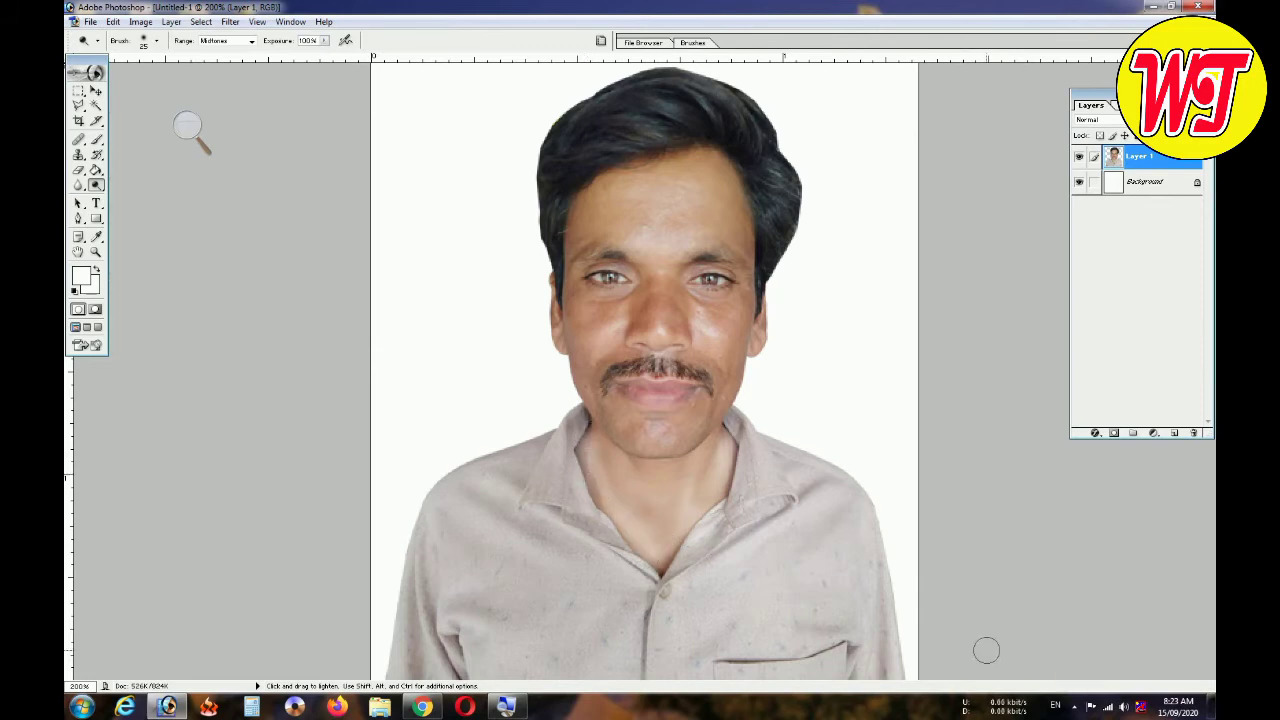
key(ctrl+z)
Lower Dodge exposure to 57% and lighten the neck, collar and ears
click(324, 41)
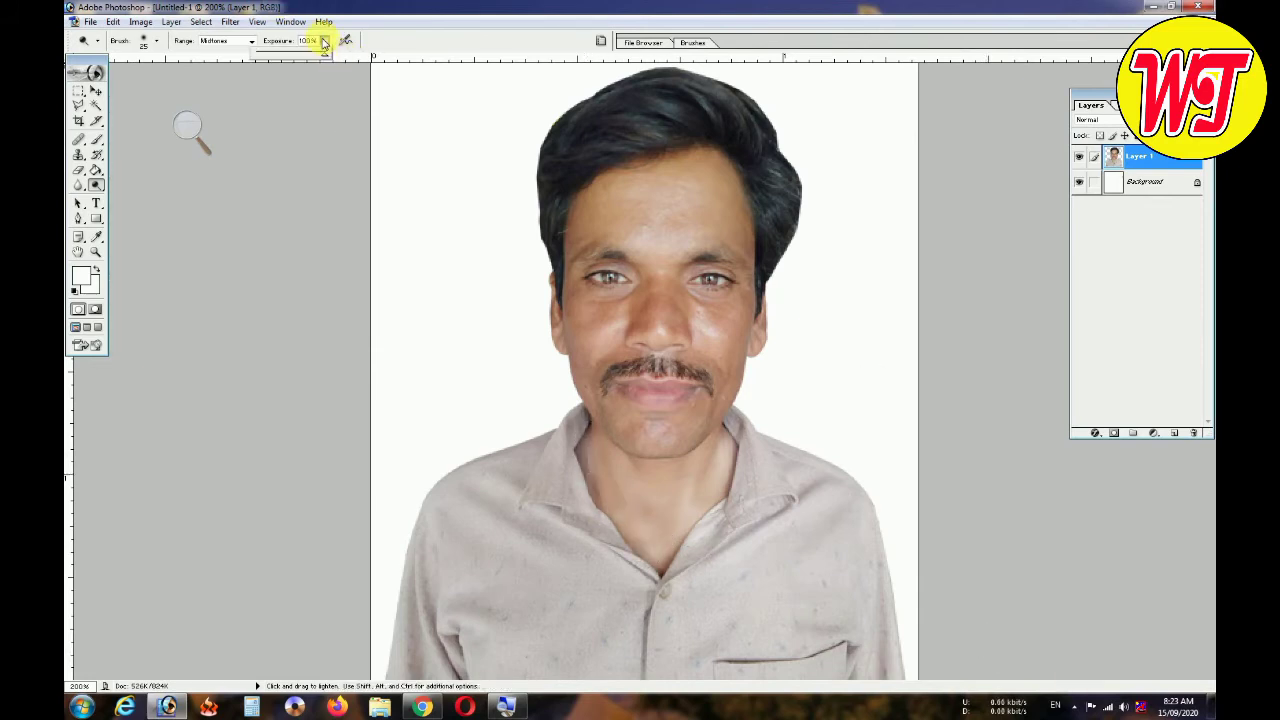
drag(295, 56, 295, 55)
click(684, 468)
drag(592, 445, 657, 589)
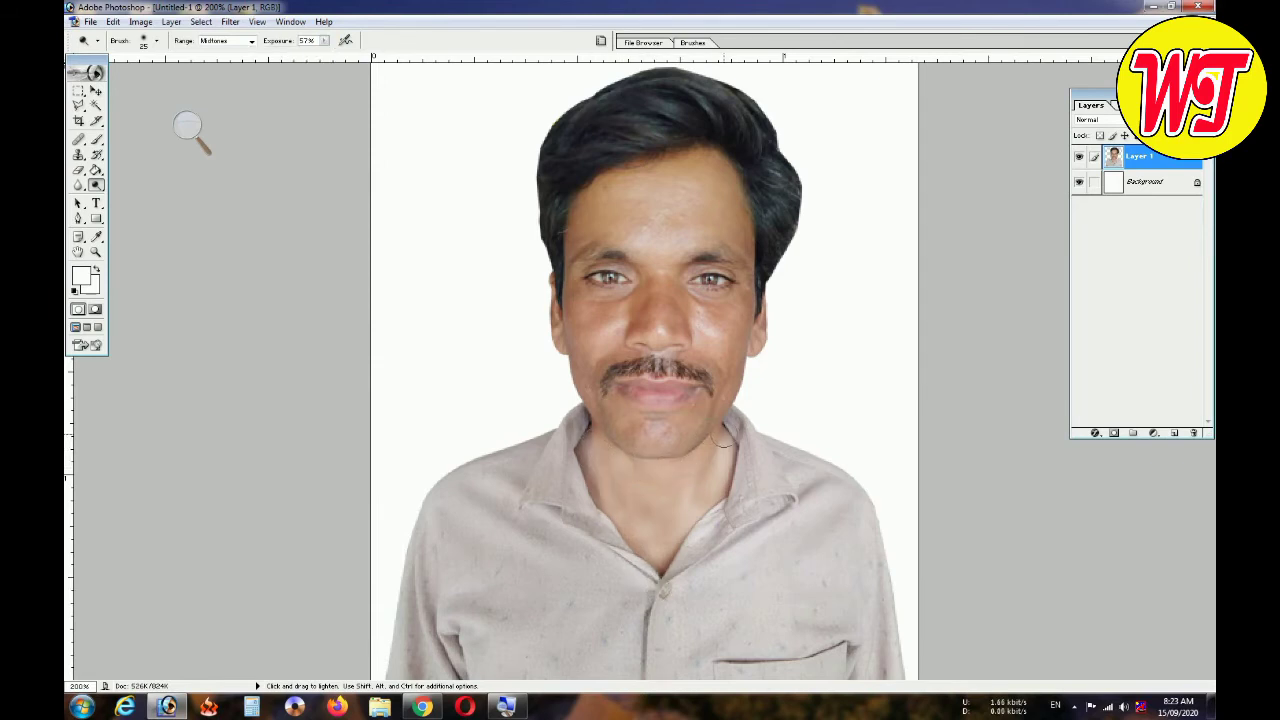
mouse_move(724, 436)
mouse_down()
mouse_move(660, 550)
mouse_move(620, 520)
mouse_move(596, 450)
mouse_up()
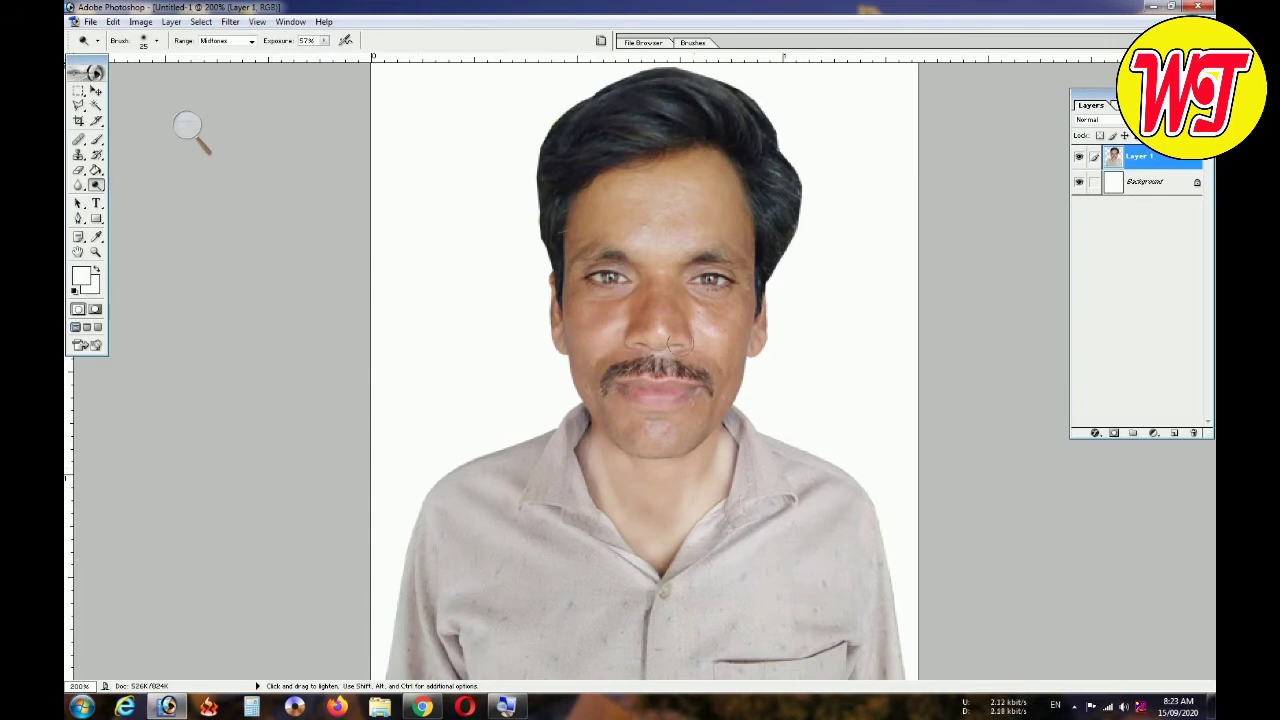
drag(759, 349, 766, 297)
drag(547, 343, 550, 280)
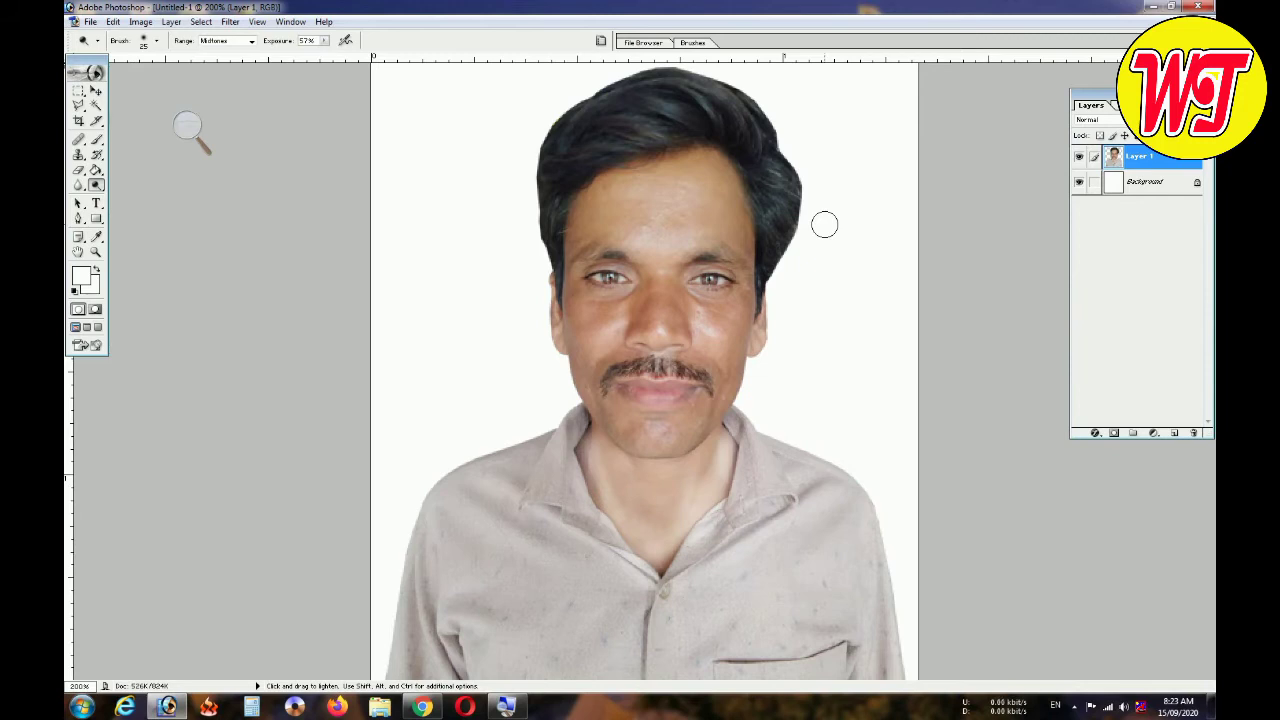
drag(95, 185, 136, 205)
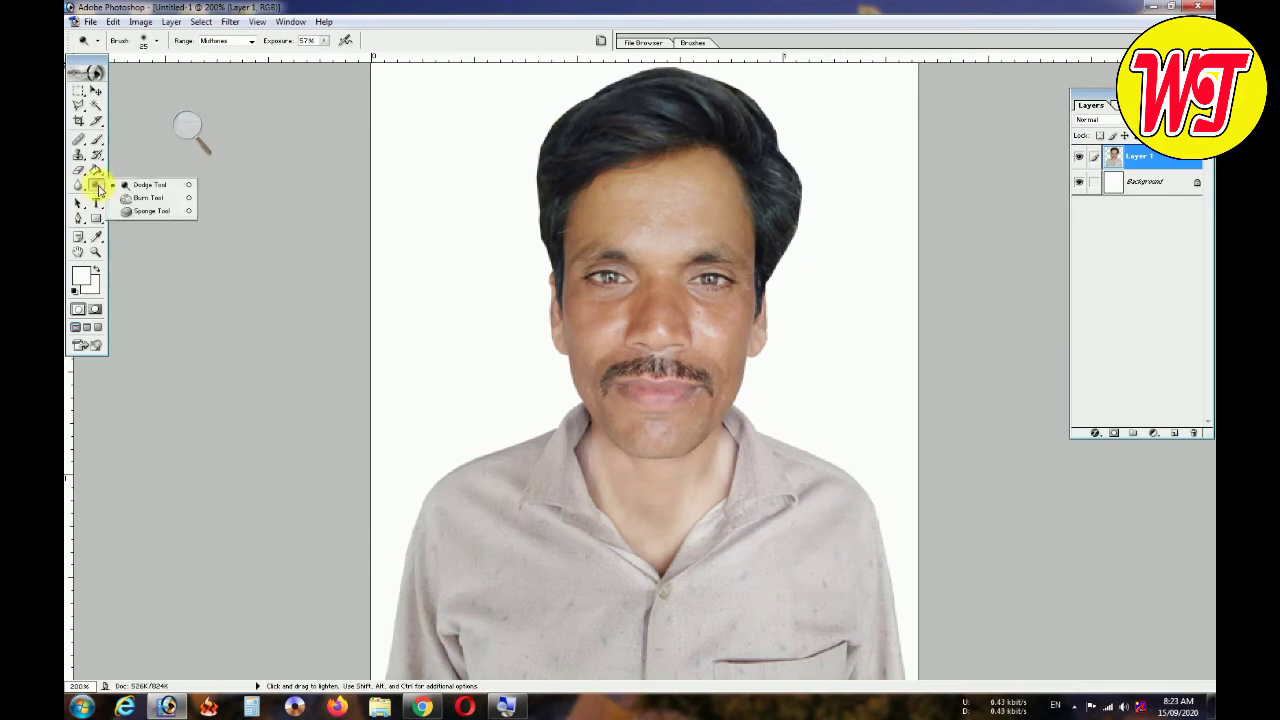
Darken the top of the man's hair with an 88 px Burn brush
click(136, 200)
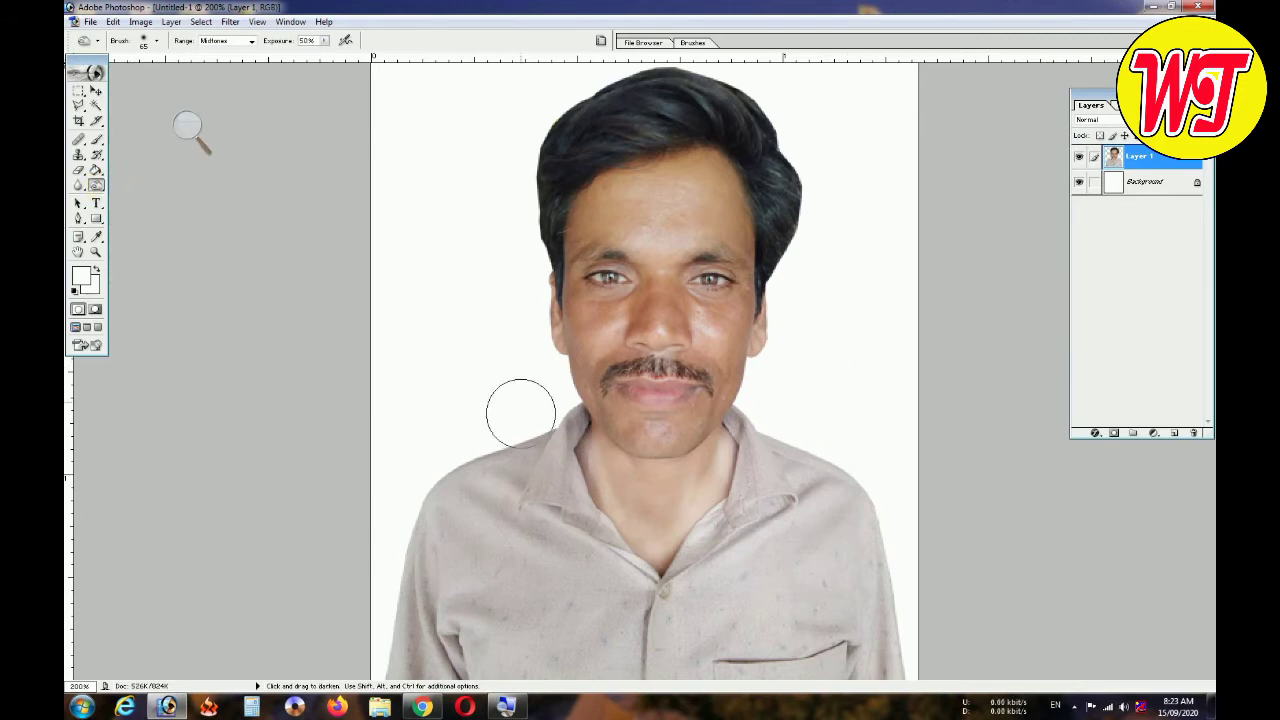
click(157, 44)
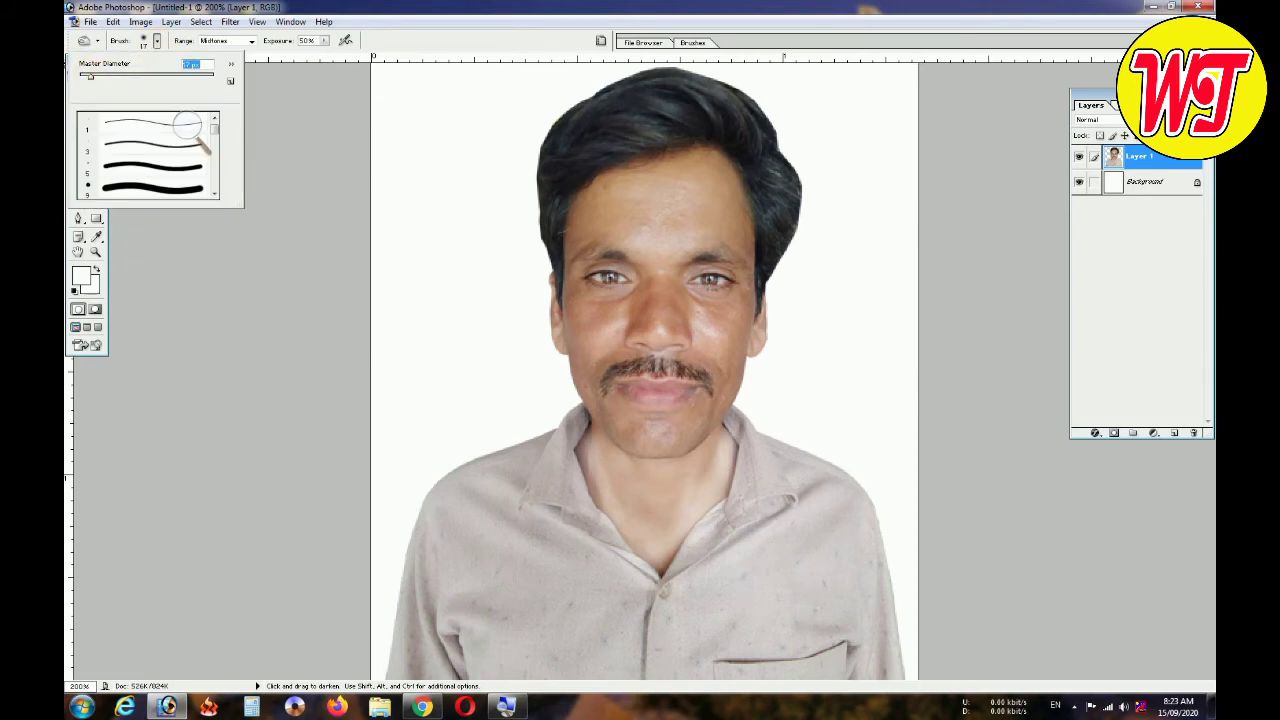
key(Return)
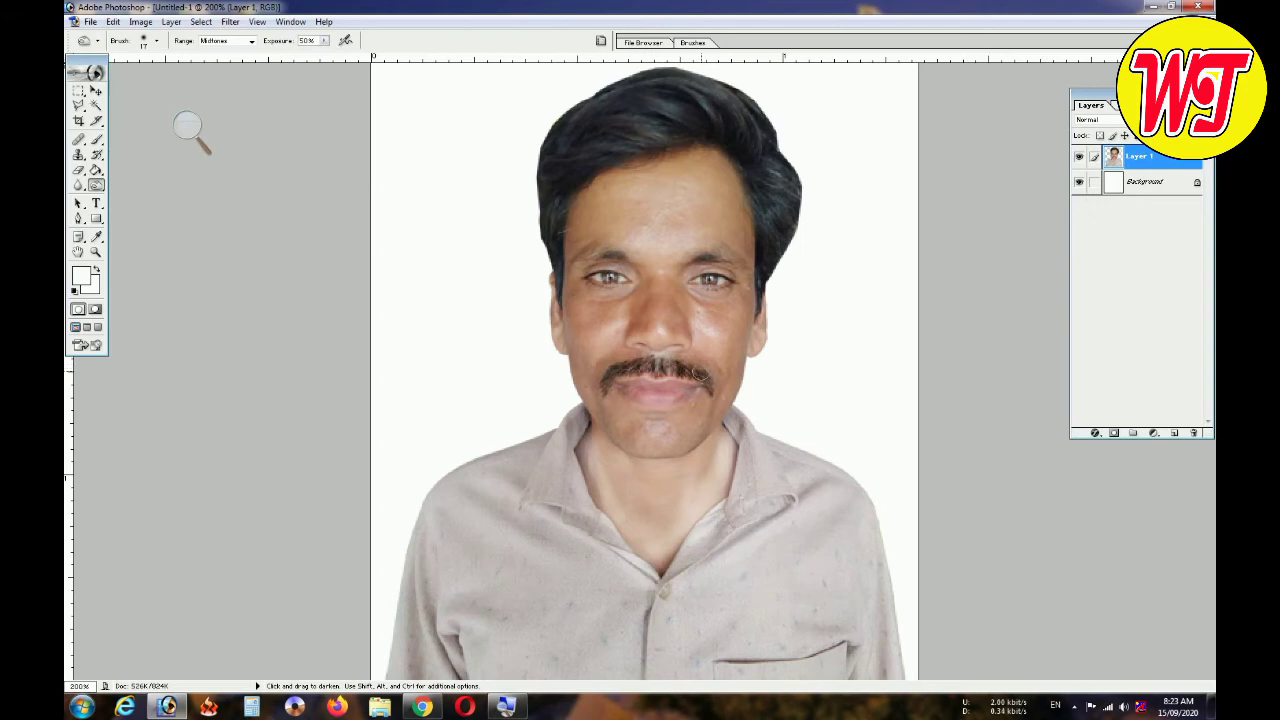
drag(96, 186, 136, 220)
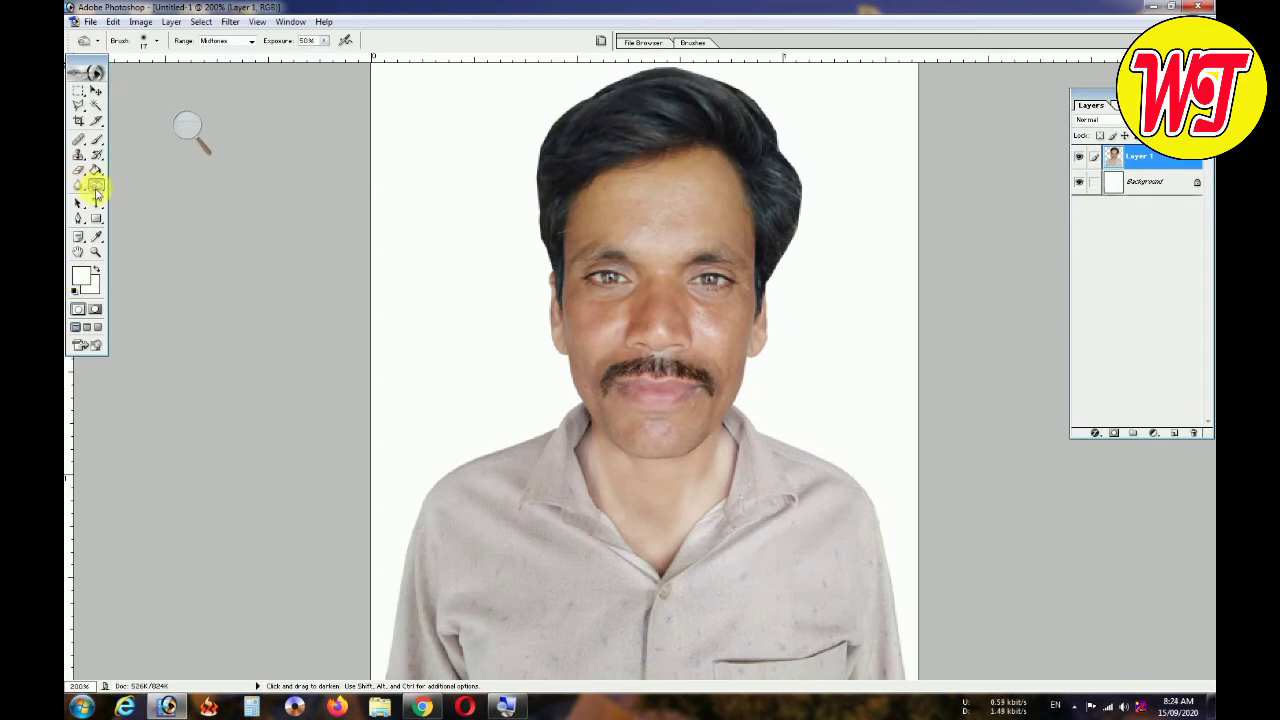
click(156, 42)
drag(139, 83, 160, 76)
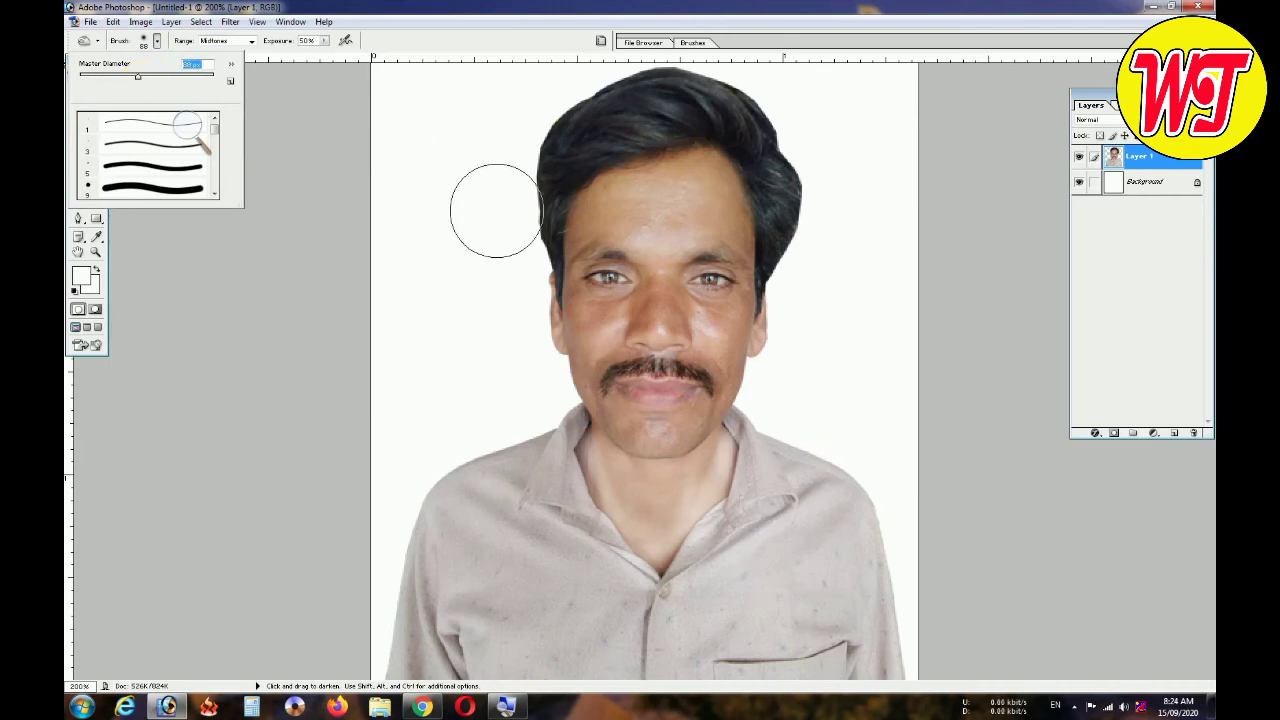
key(Return)
mouse_move(515, 217)
mouse_down()
mouse_move(792, 191)
mouse_move(806, 277)
mouse_up()
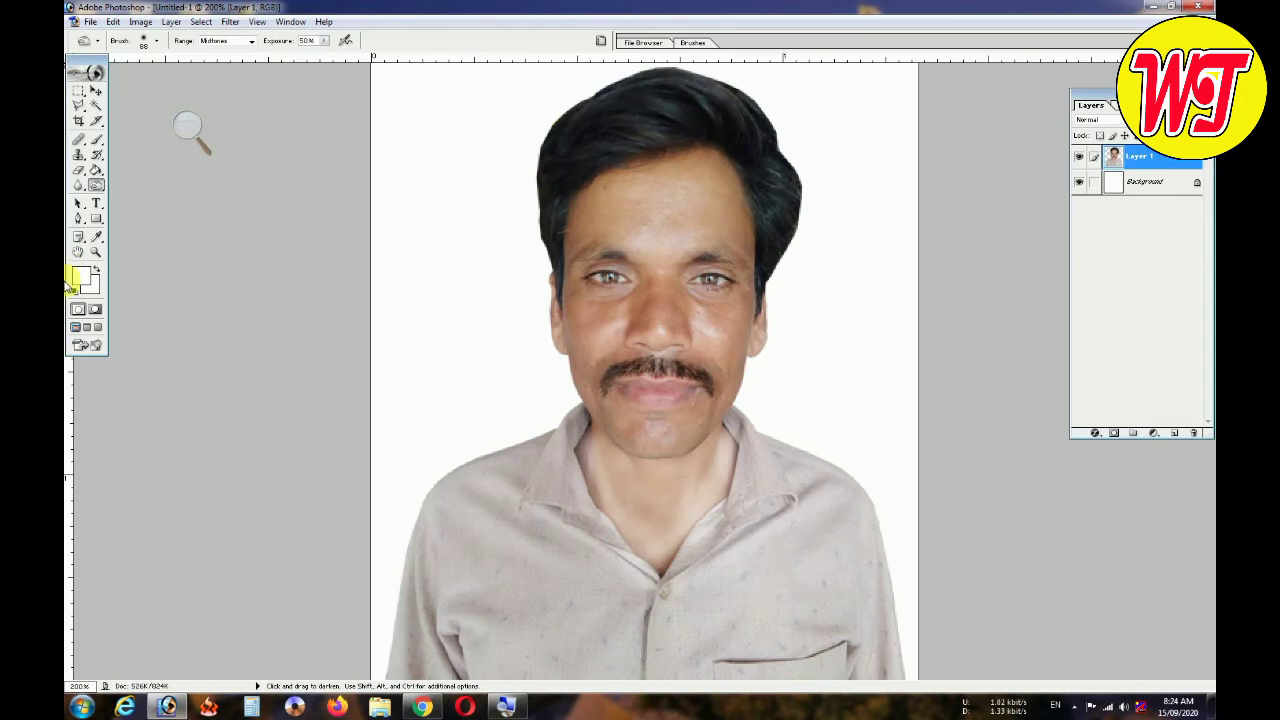
Darken the eyebrow area with a 13 px Burn brush
key(ctrl+plus)
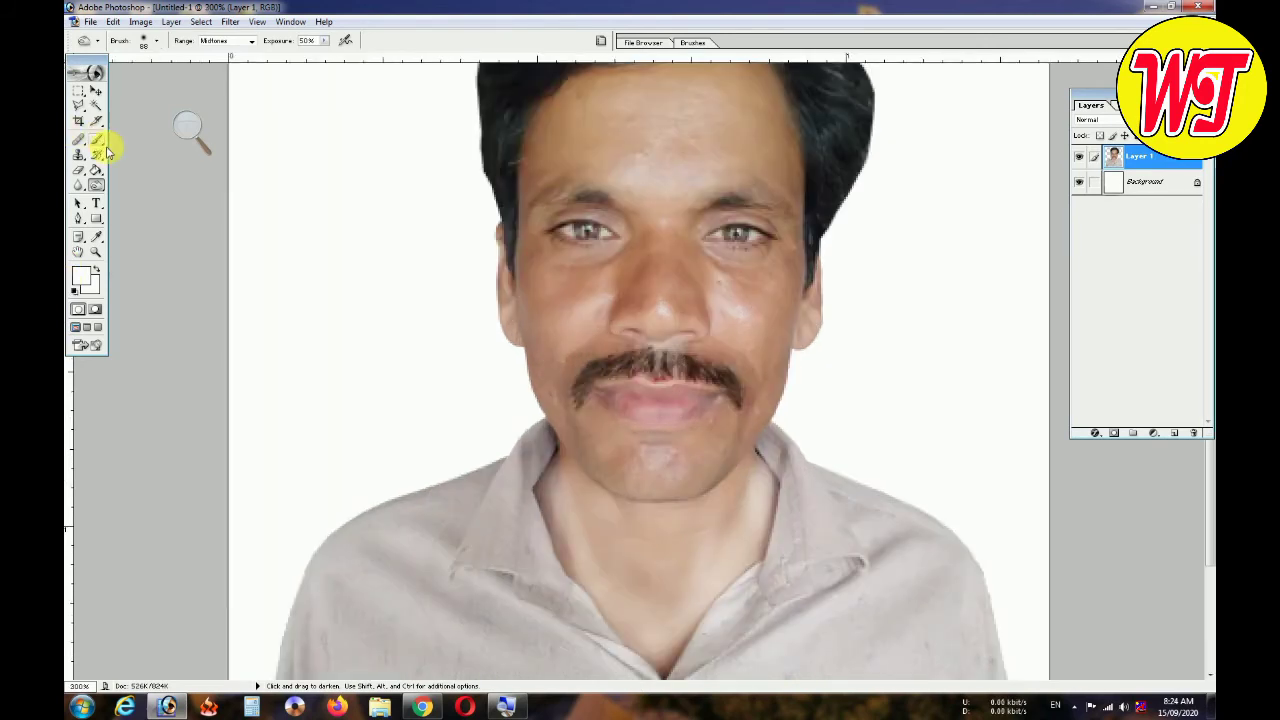
click(157, 42)
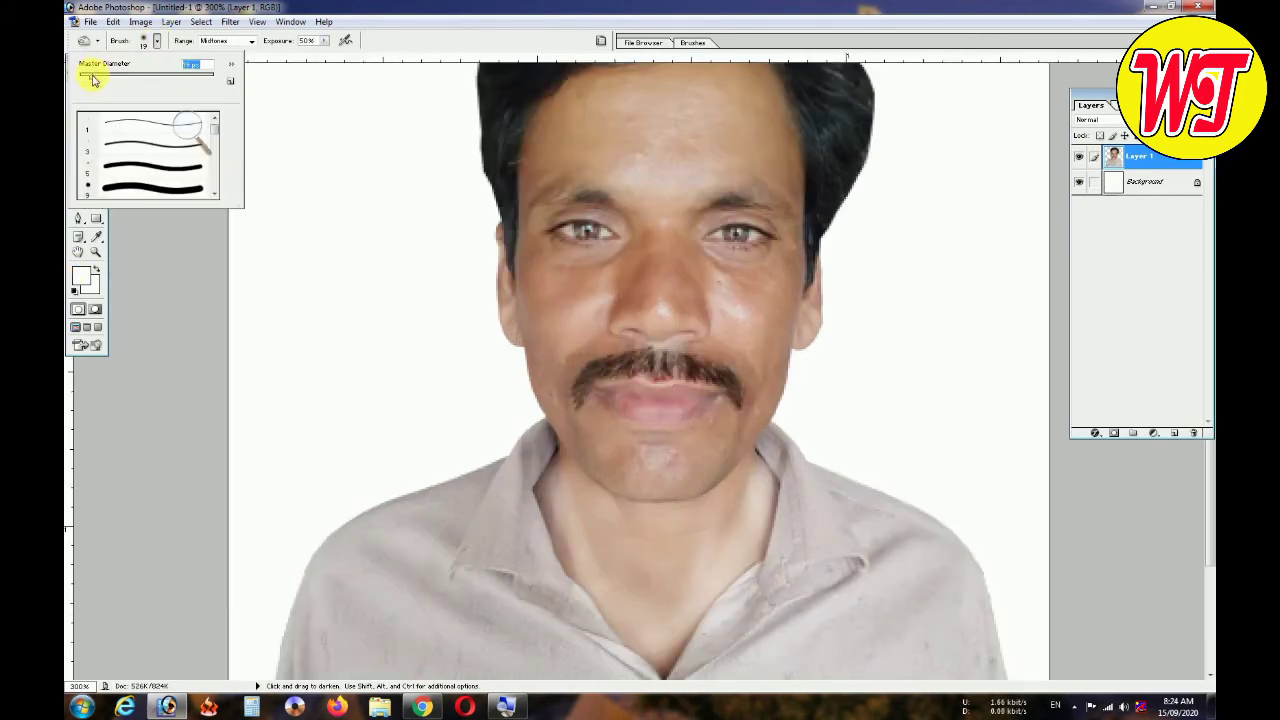
click(98, 81)
drag(90, 80, 87, 79)
key(Return)
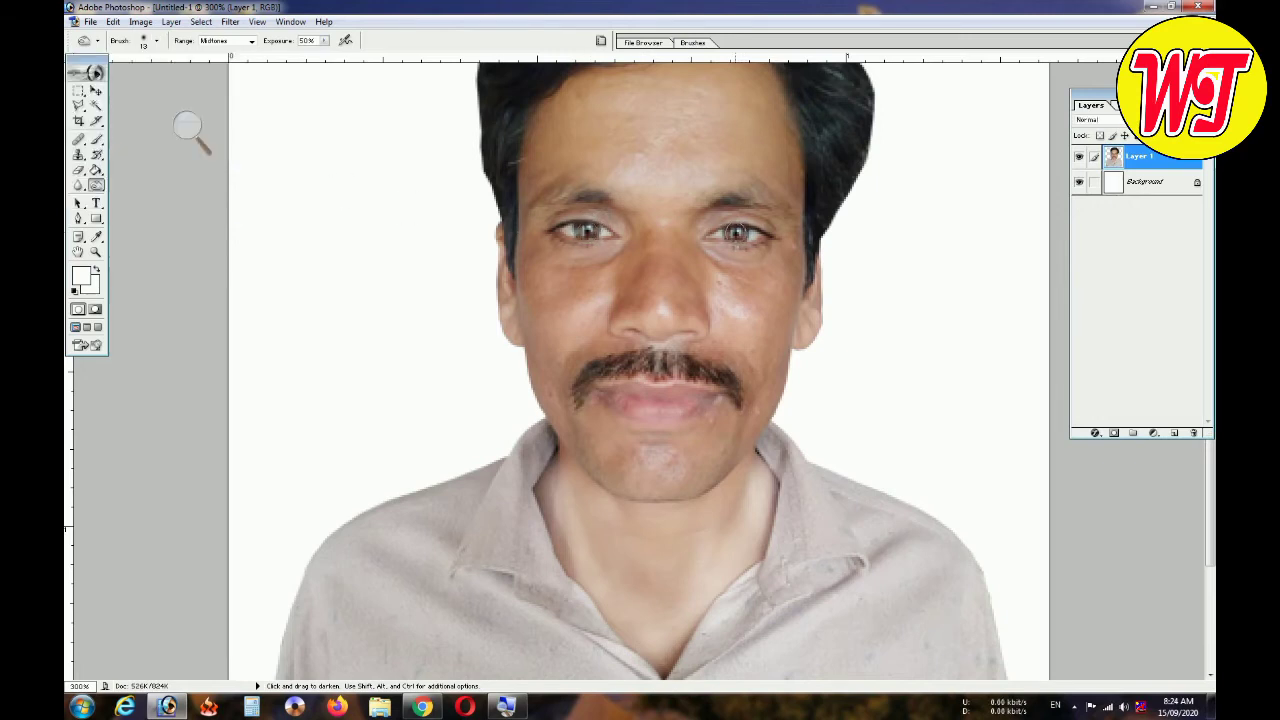
drag(597, 196, 545, 195)
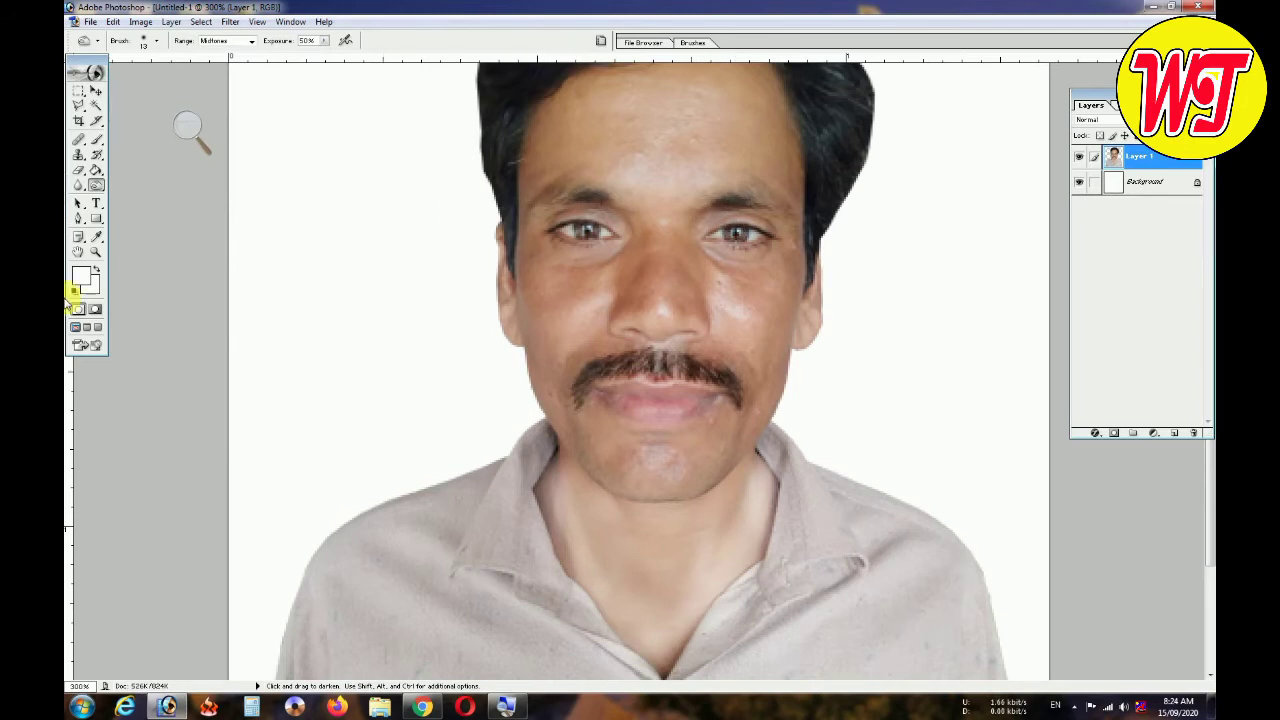
key(ctrl+alt+0)
Apply Levels with input values 0, 1.02 and 236 to brighten the highlights
key(v)
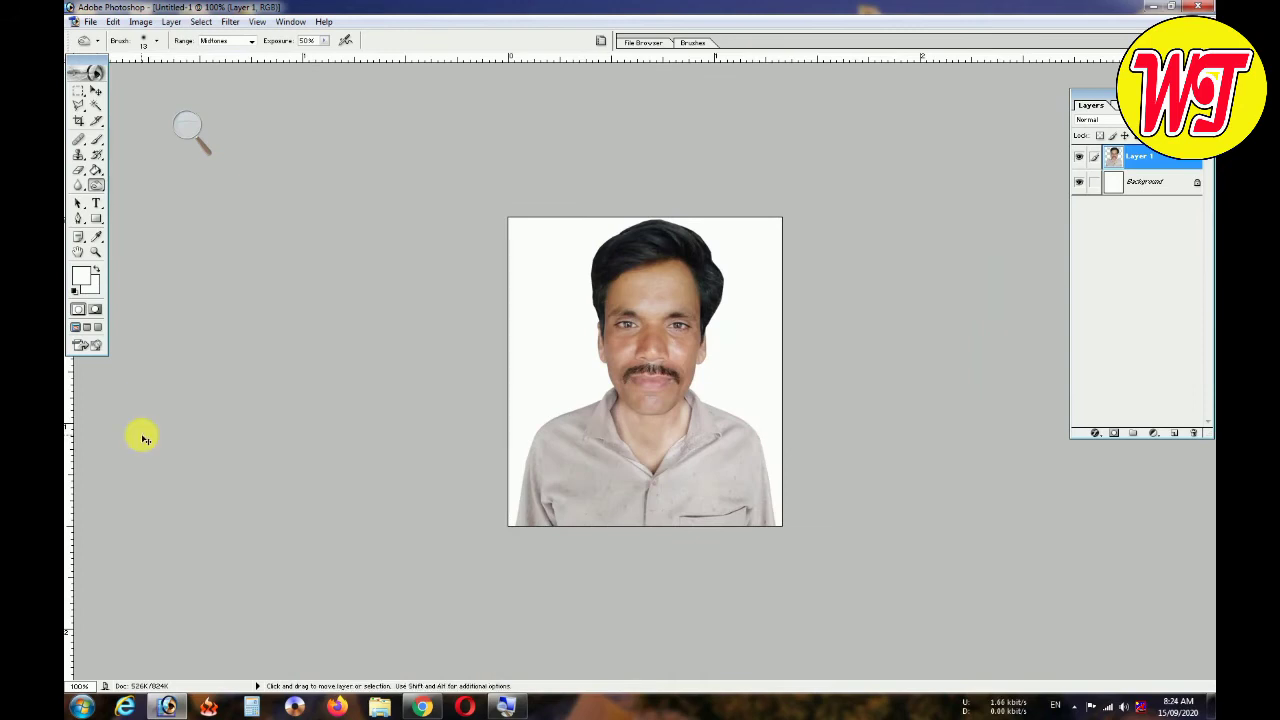
key(ctrl+l)
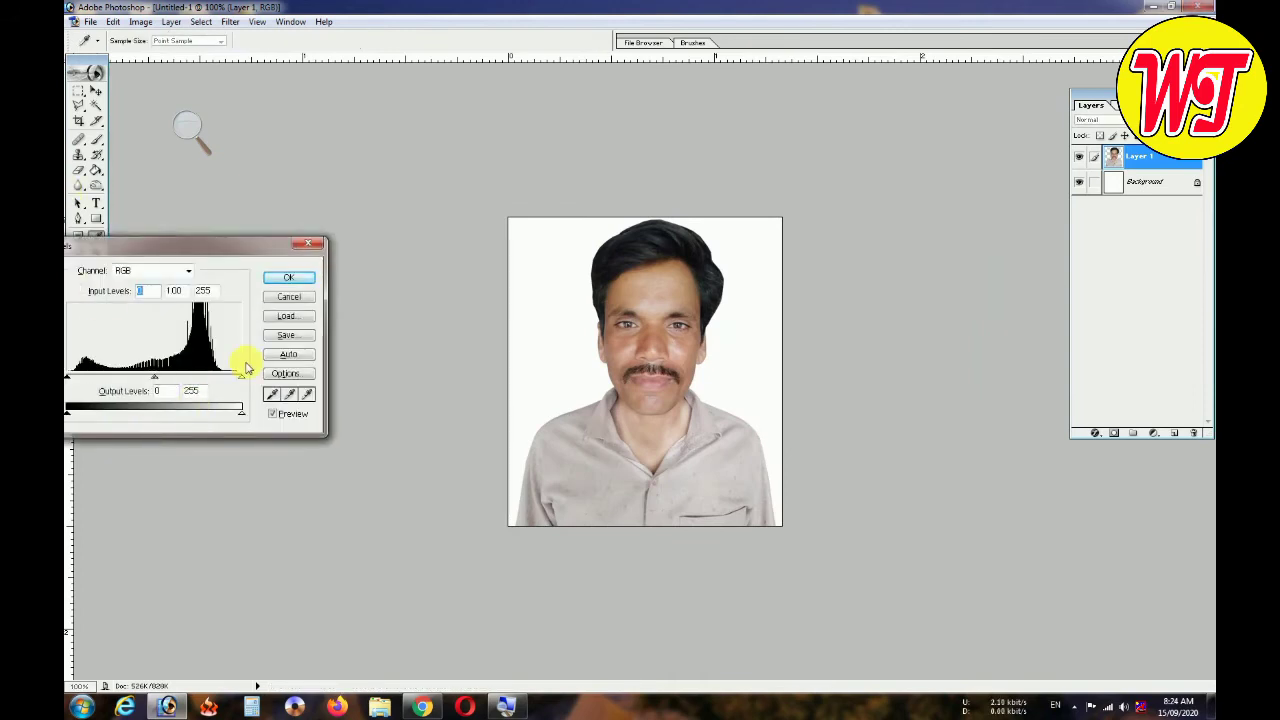
drag(208, 255, 274, 249)
drag(317, 373, 311, 373)
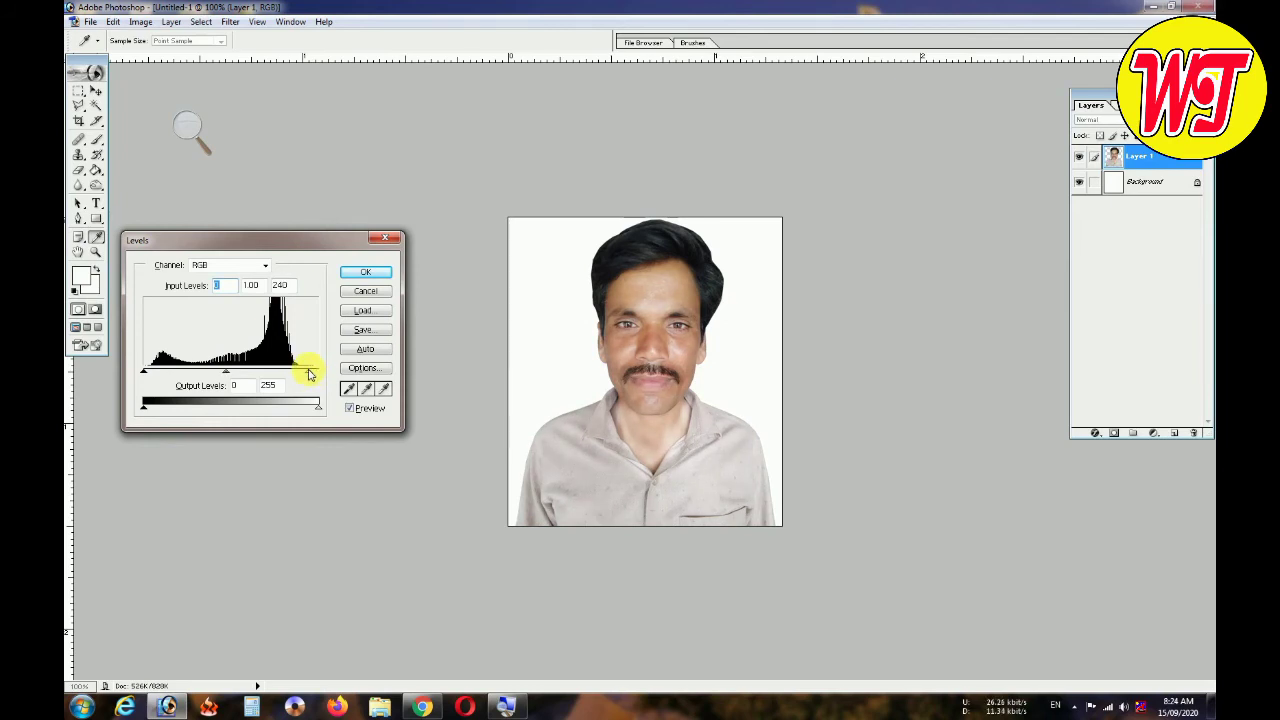
drag(224, 372, 223, 372)
click(377, 279)
Reduce the colour saturation slightly with Hue/Saturation
key(ctrl+u)
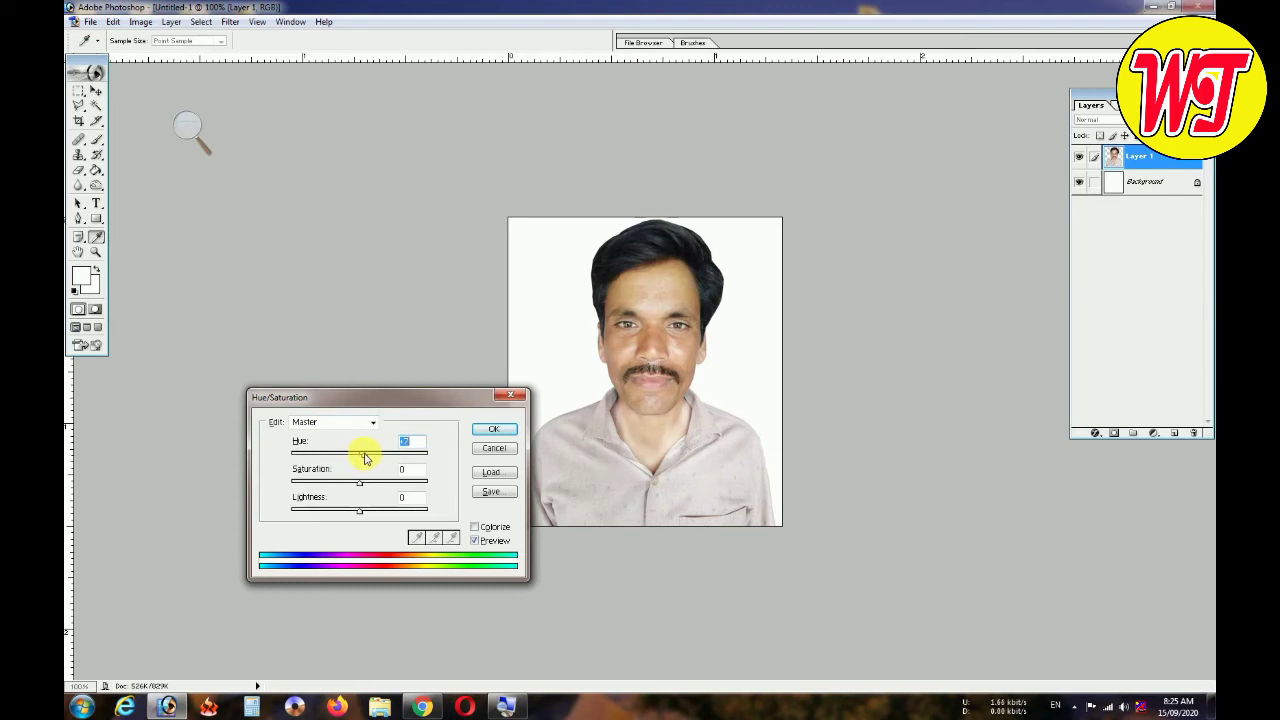
drag(358, 484, 360, 453)
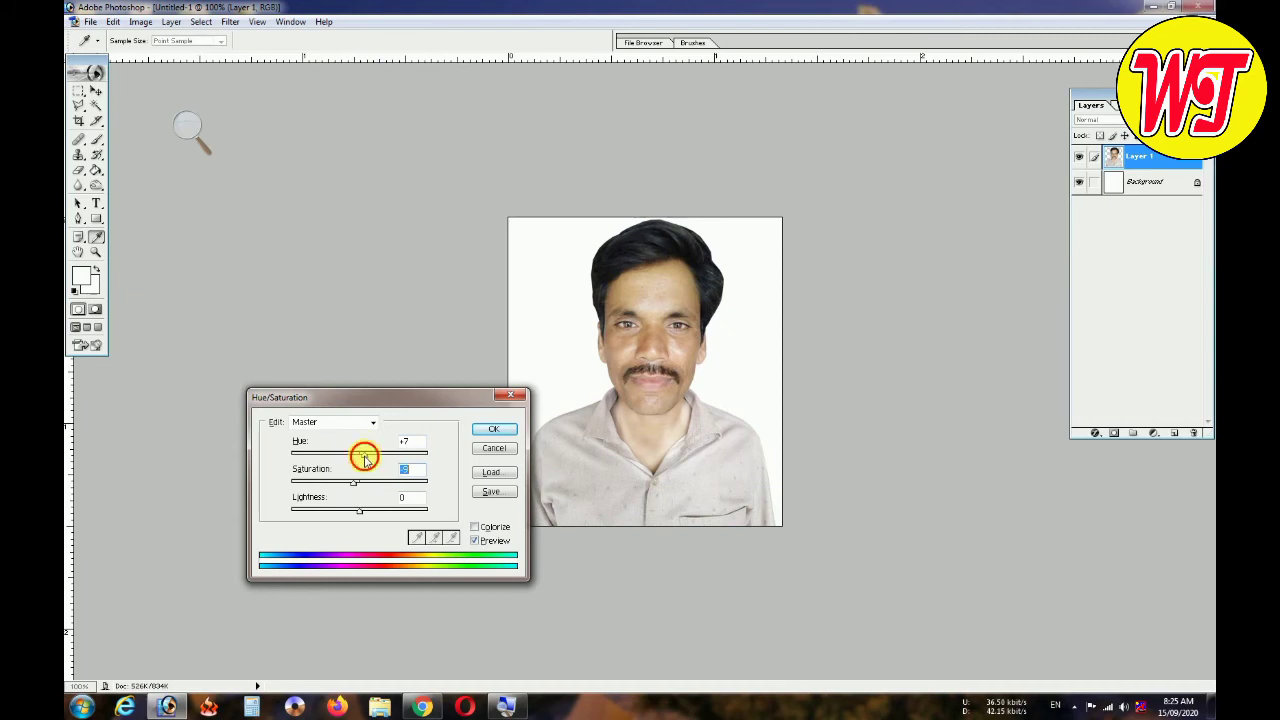
click(494, 433)
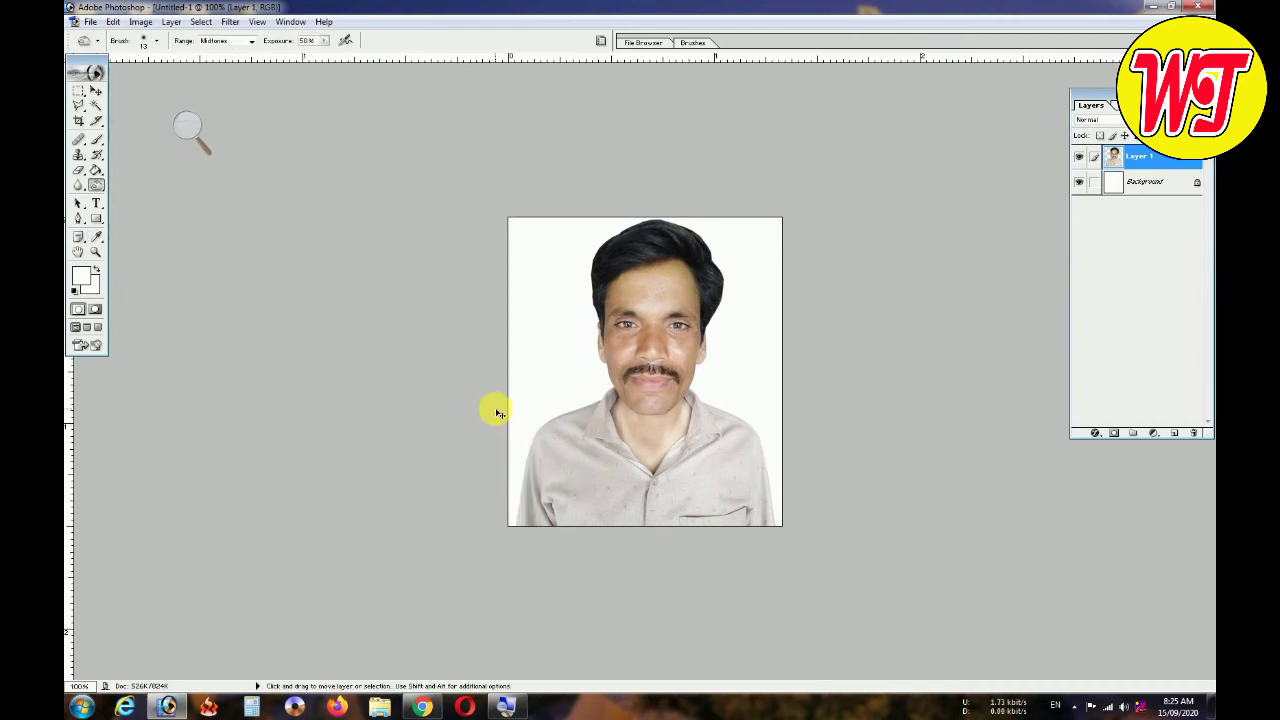
Dismiss Color Balance without changes and bring up Curves for the portrait
key(ctrl+b)
drag(898, 172, 939, 126)
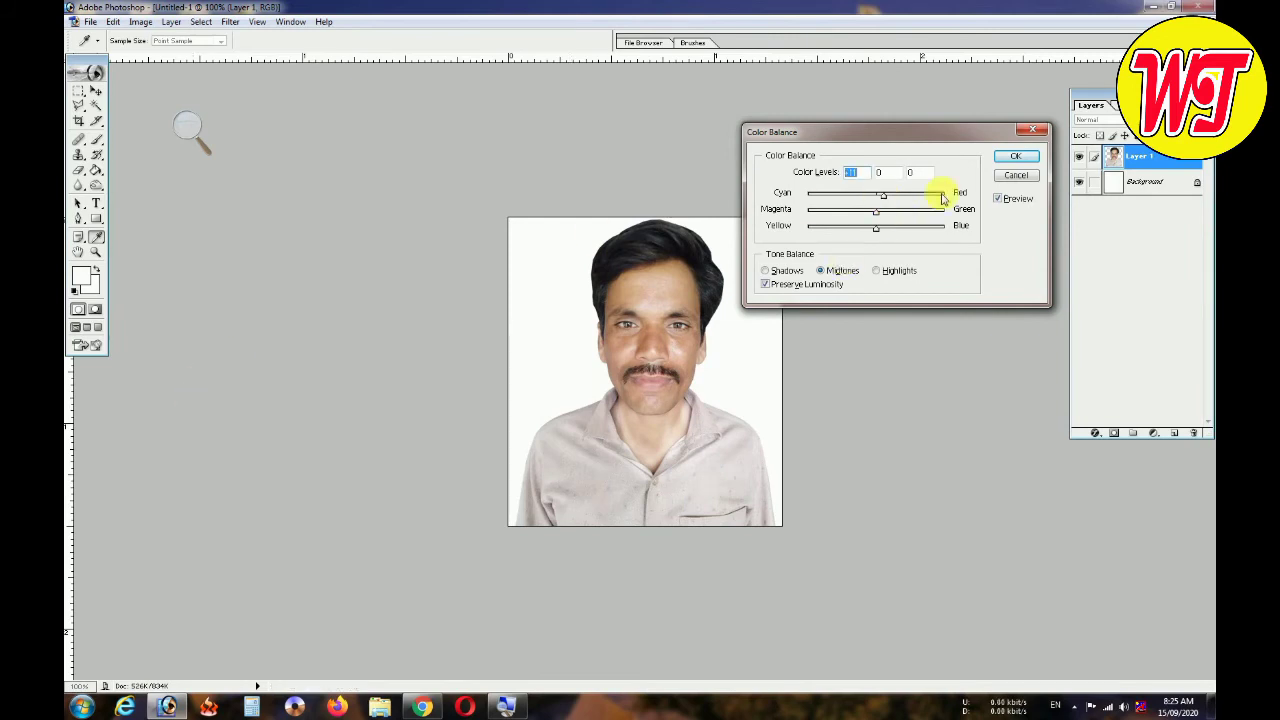
click(1012, 156)
key(o)
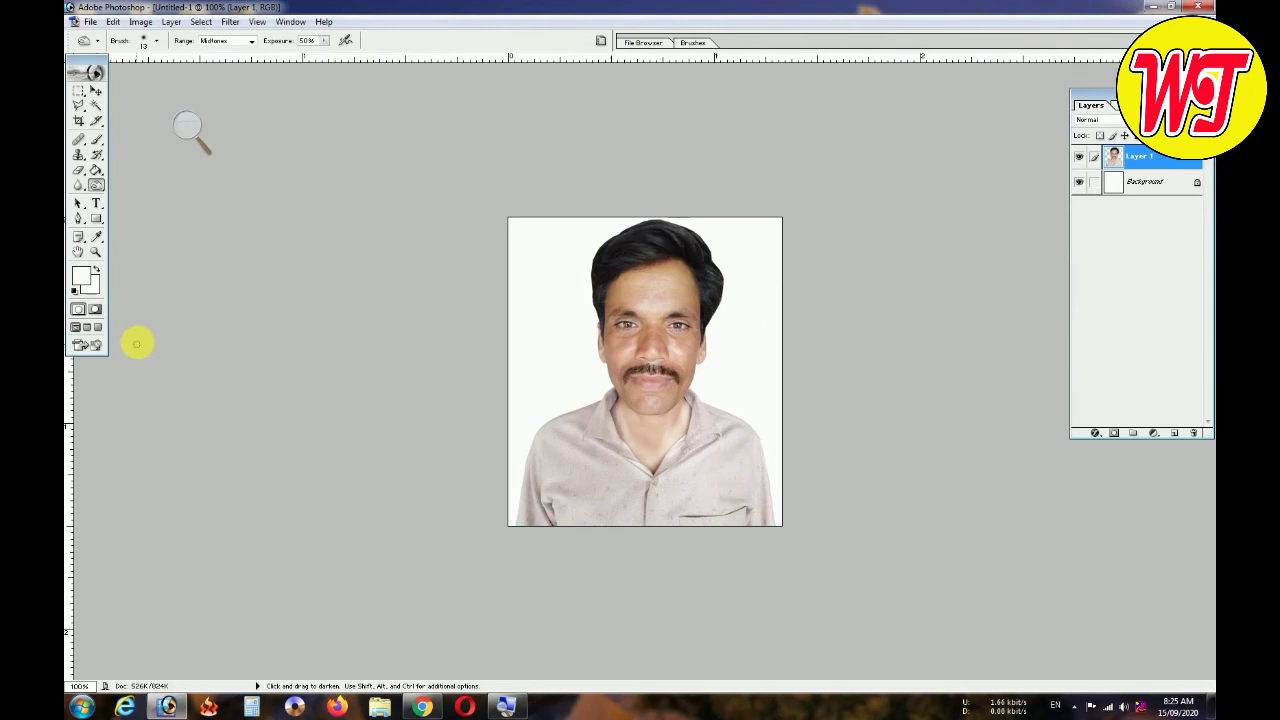
key(ctrl+m)
Brighten the portrait with a slightly raised Curves adjustment
drag(856, 392, 848, 387)
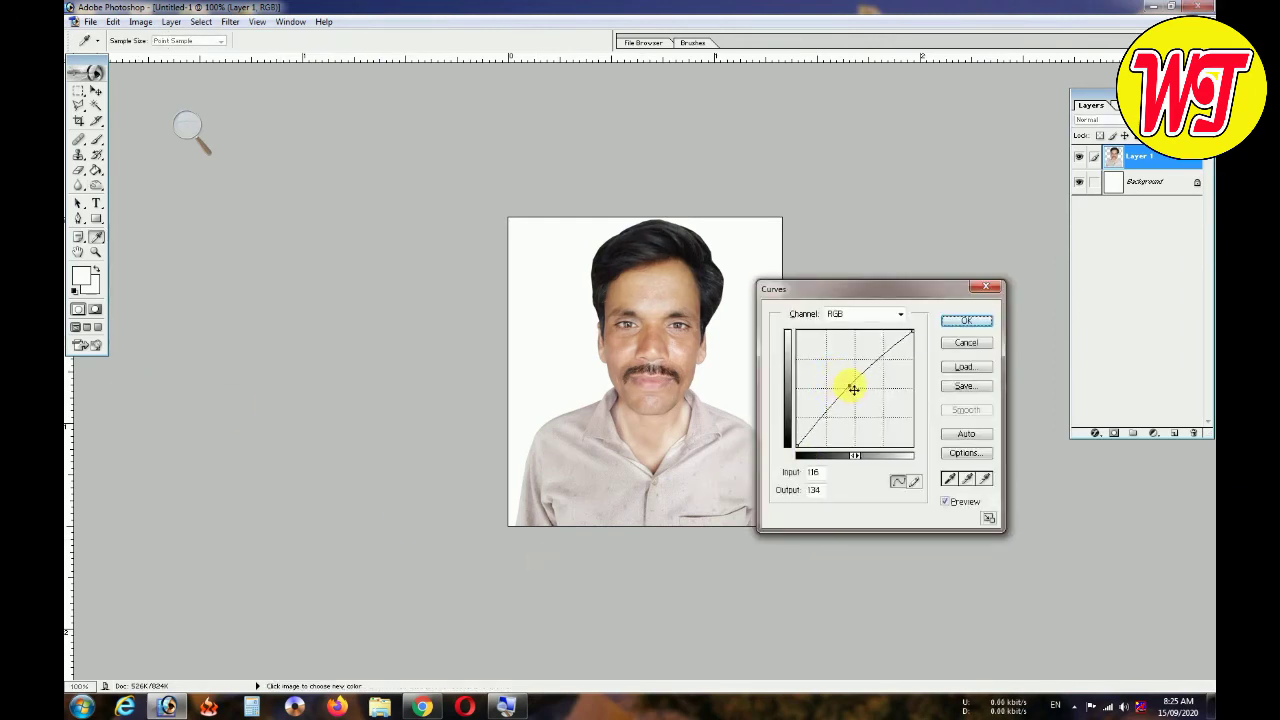
click(950, 321)
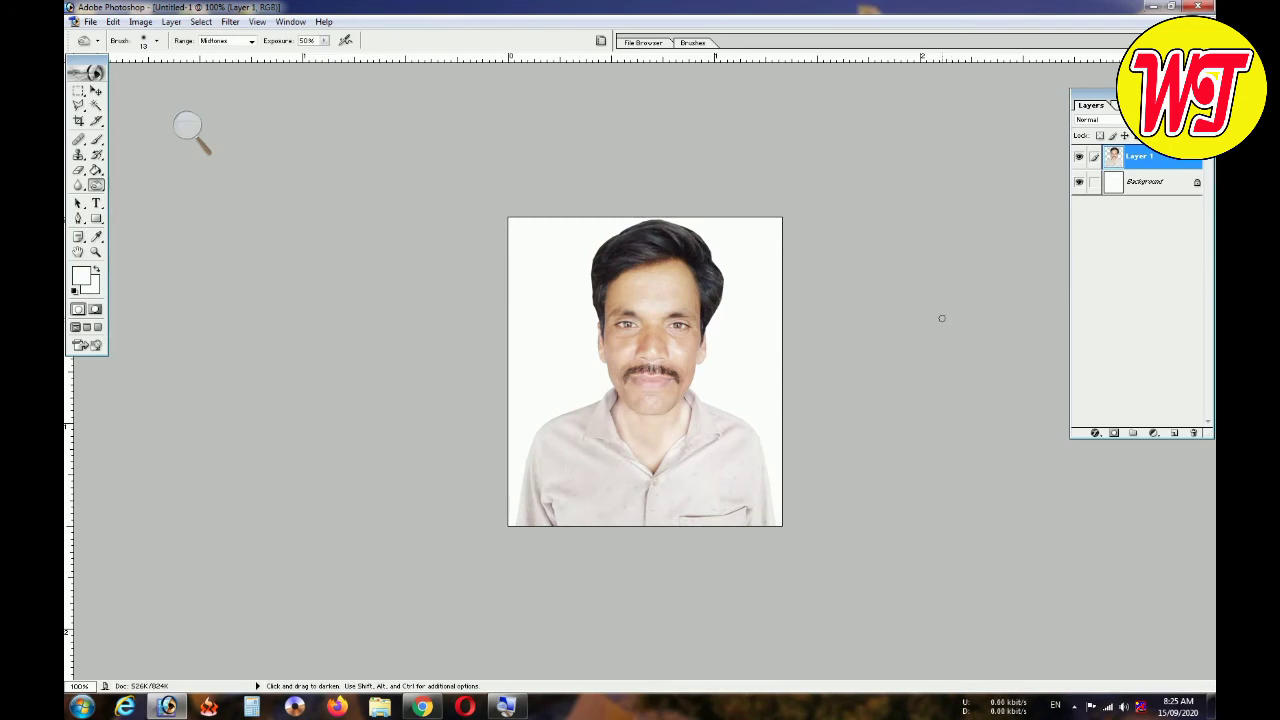
key(ctrl)
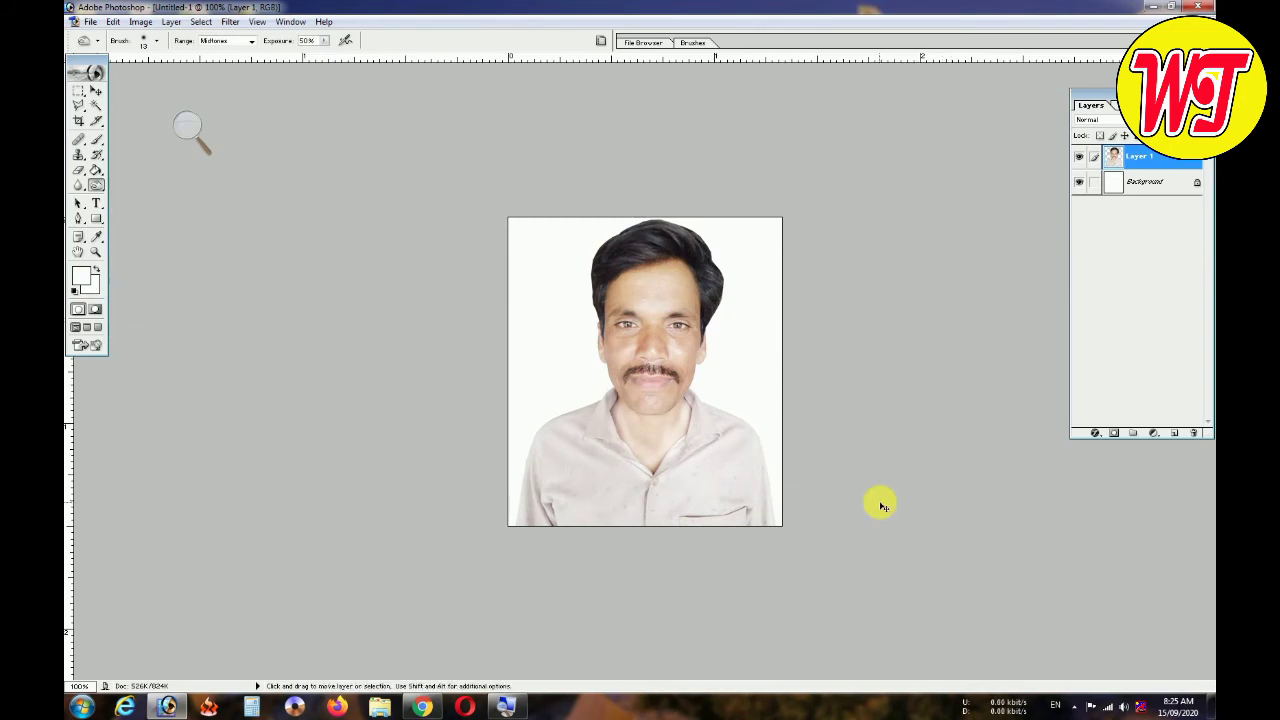
key(ctrl+m)
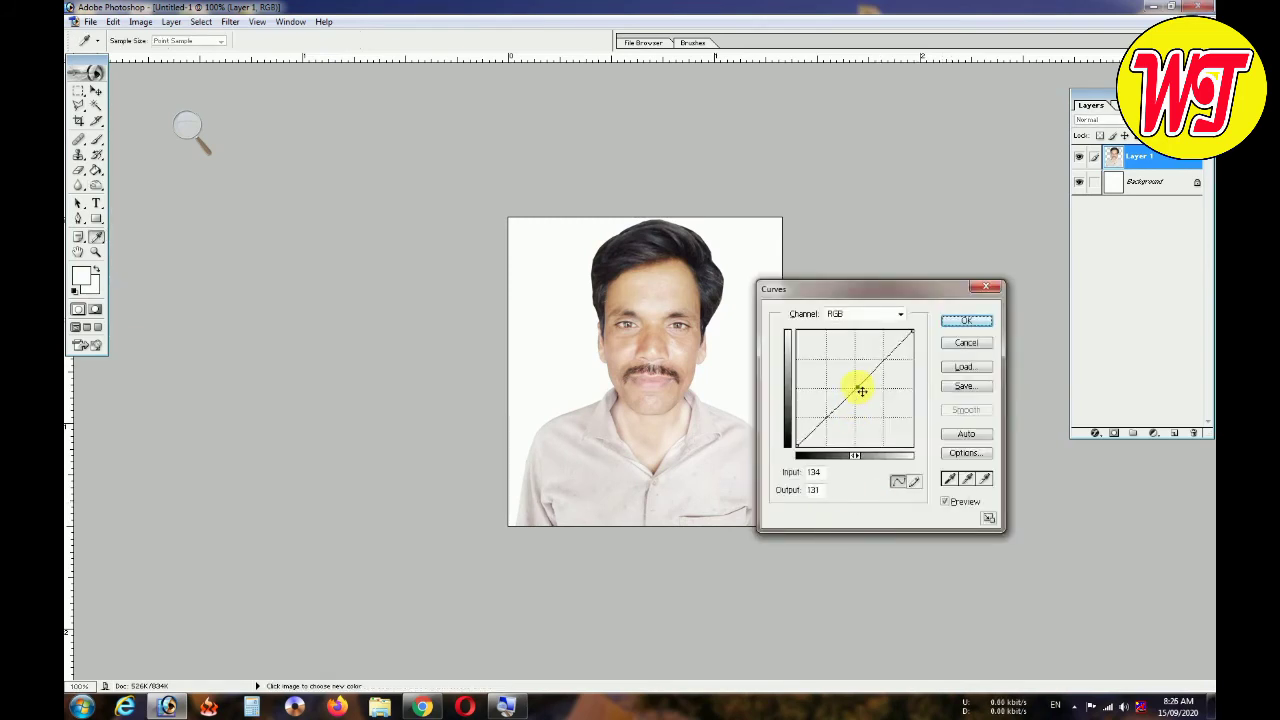
click(966, 321)
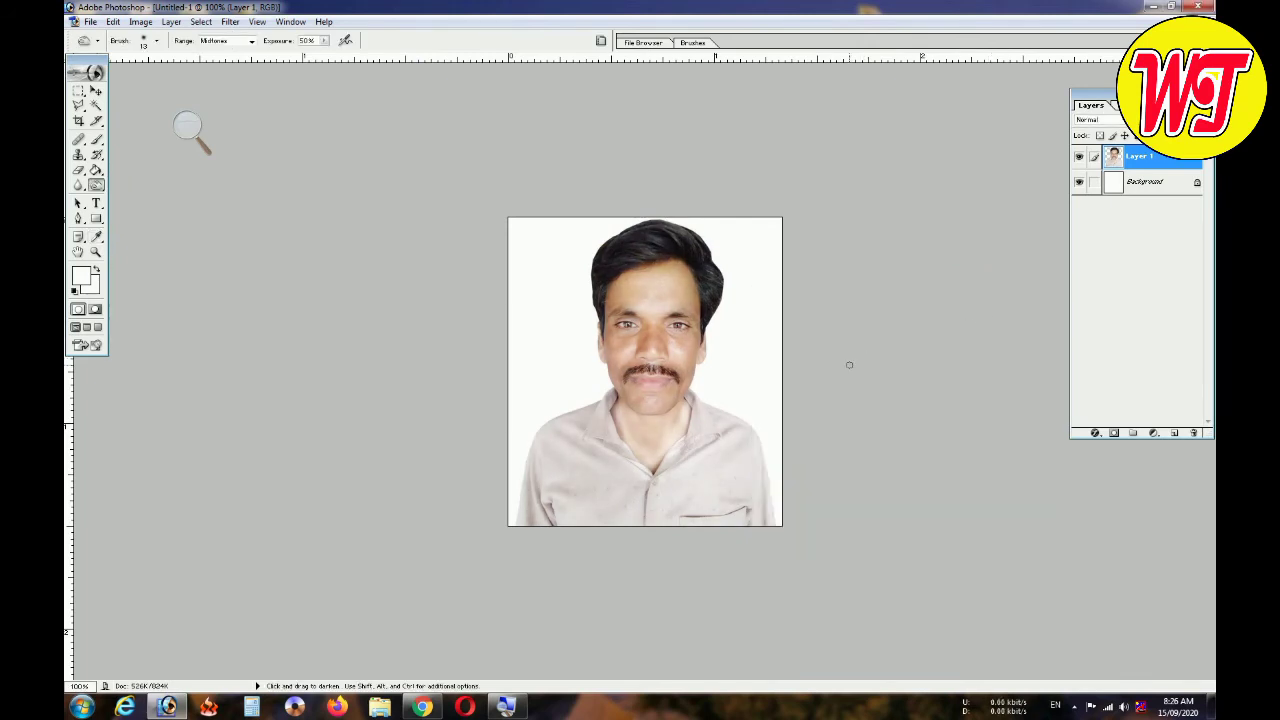
Select the whole image and run the Magic Pro filter (Graininess 30) on it
key(ctrl+a)
click(229, 21)
mouse_move(252, 325)
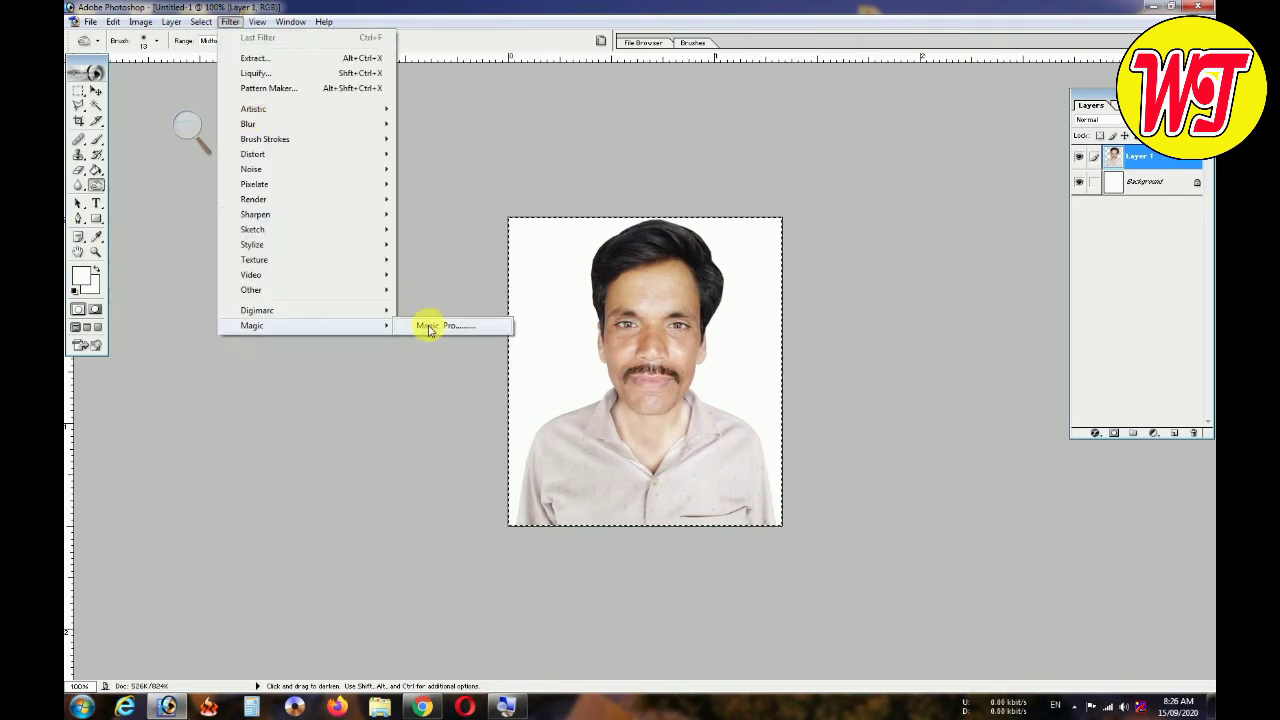
click(430, 326)
drag(440, 283, 226, 376)
click(437, 406)
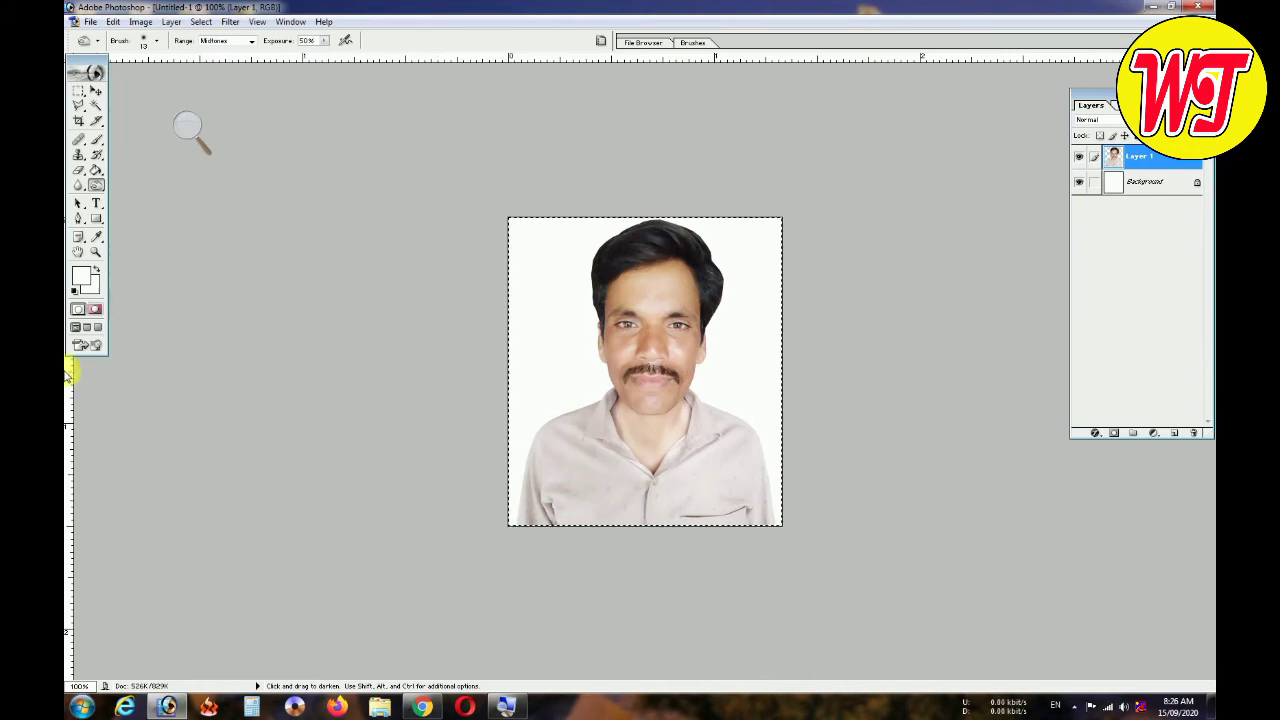
Stroke the selection with a 5-wide black border
click(113, 21)
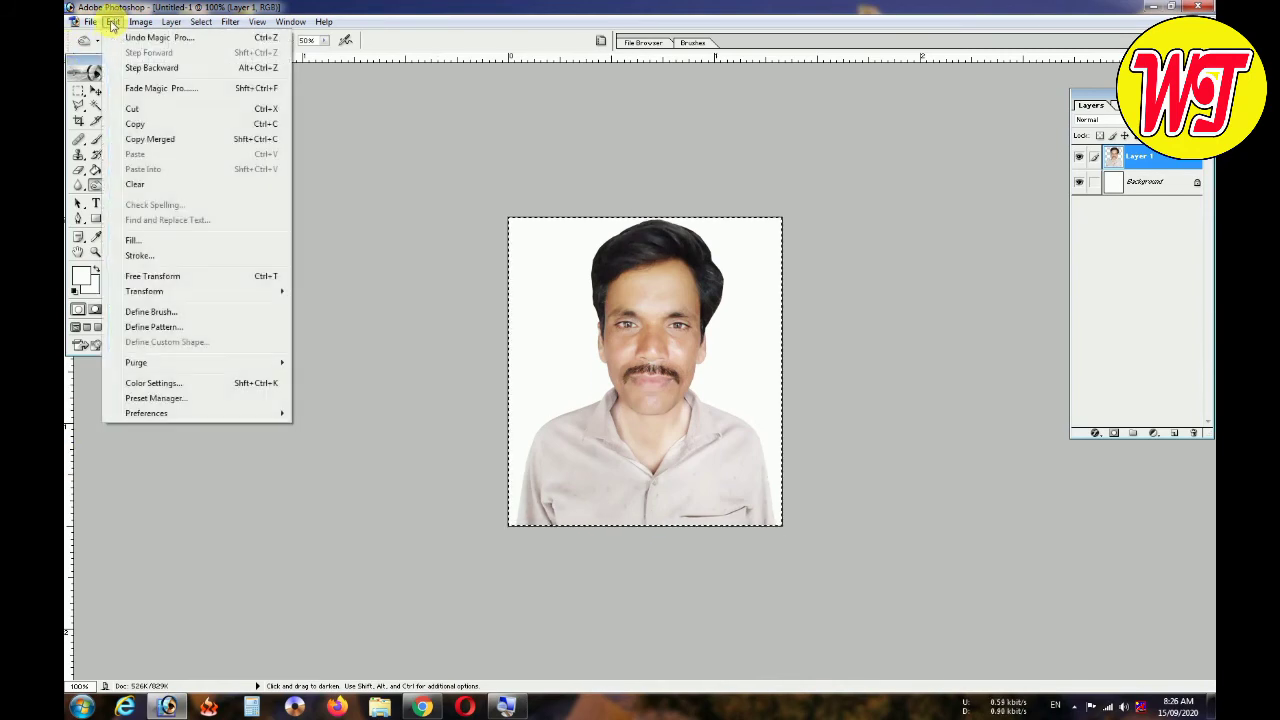
click(133, 257)
text(5)
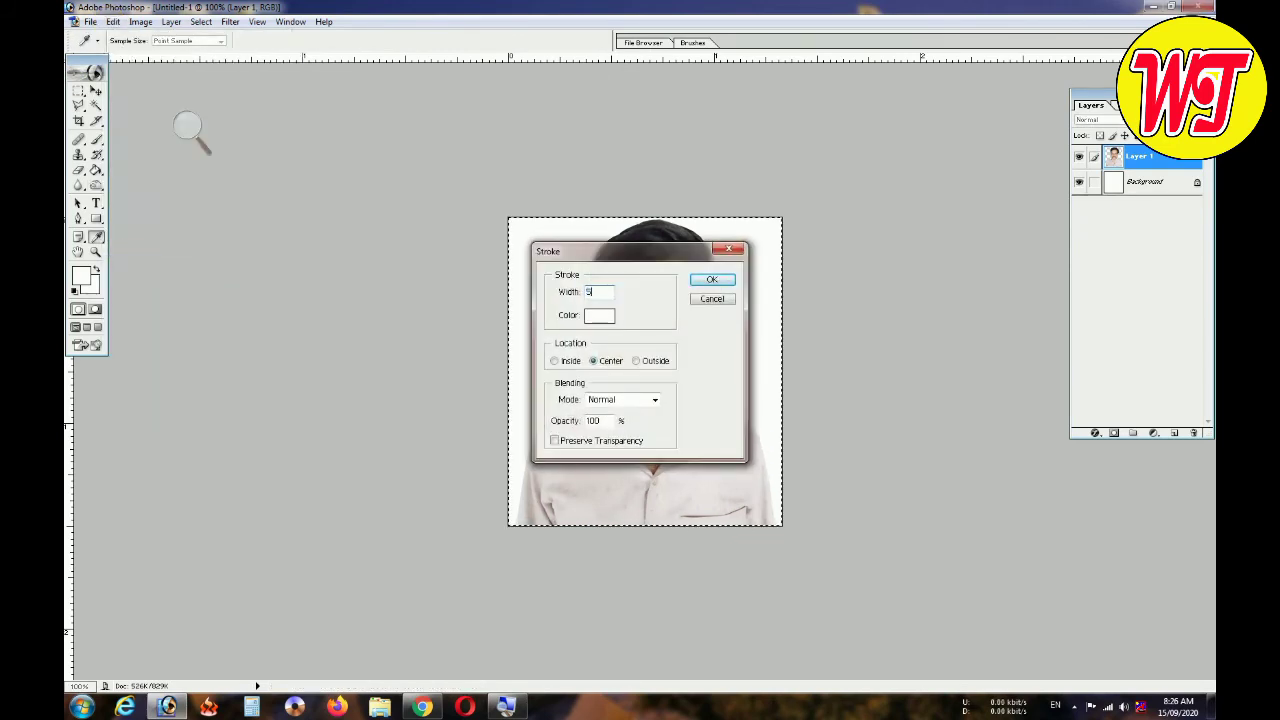
click(604, 315)
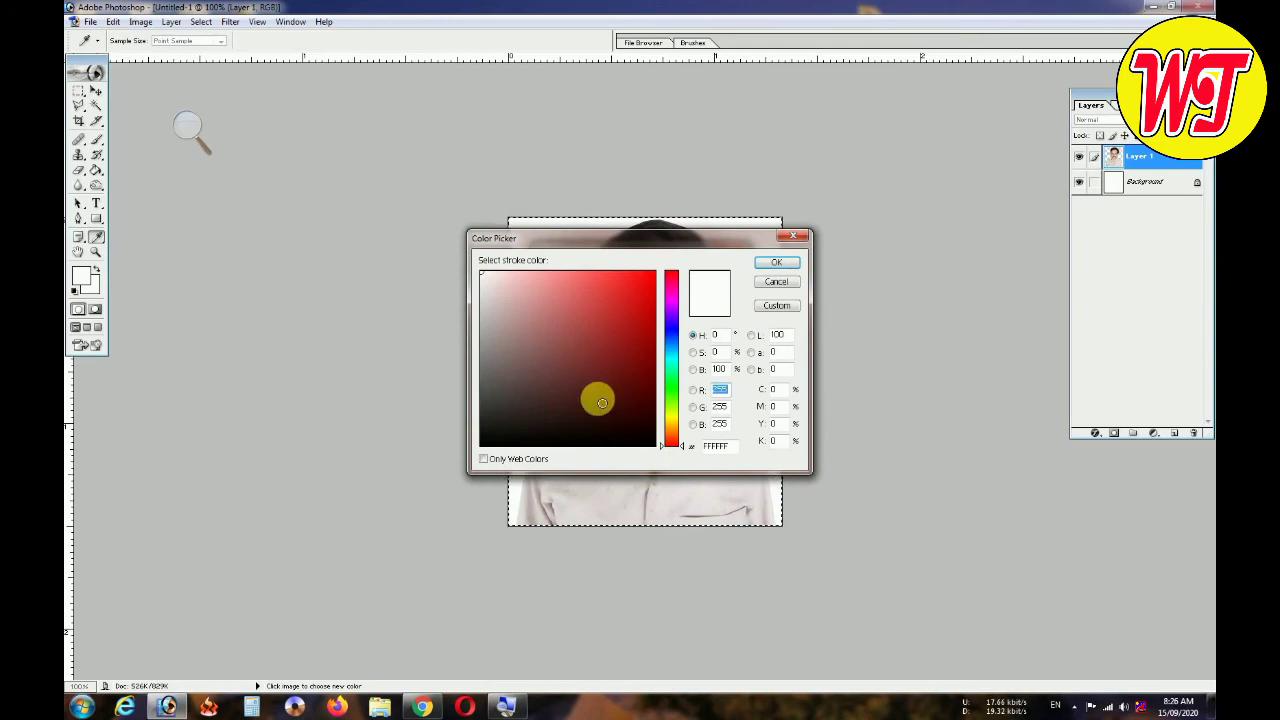
click(576, 441)
click(776, 262)
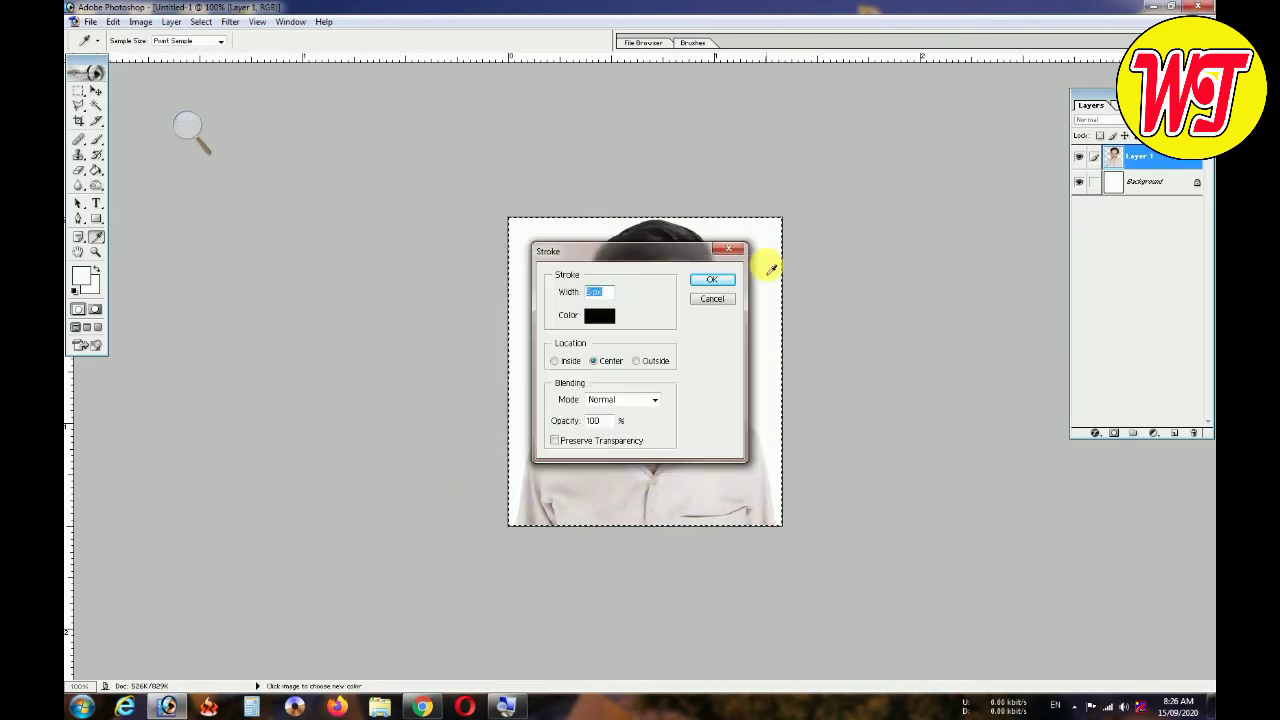
click(713, 280)
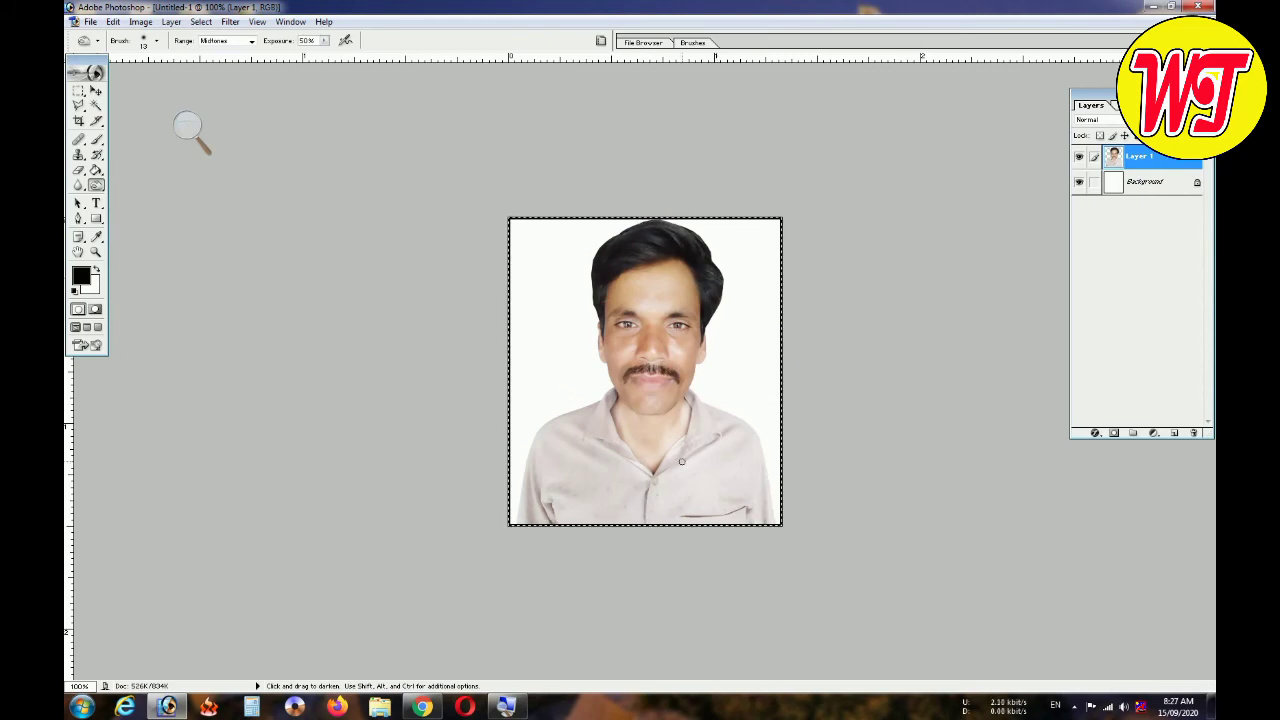
Scale Layer 1 down to about 95% and deselect, leaving a white margin
key(ctrl+t)
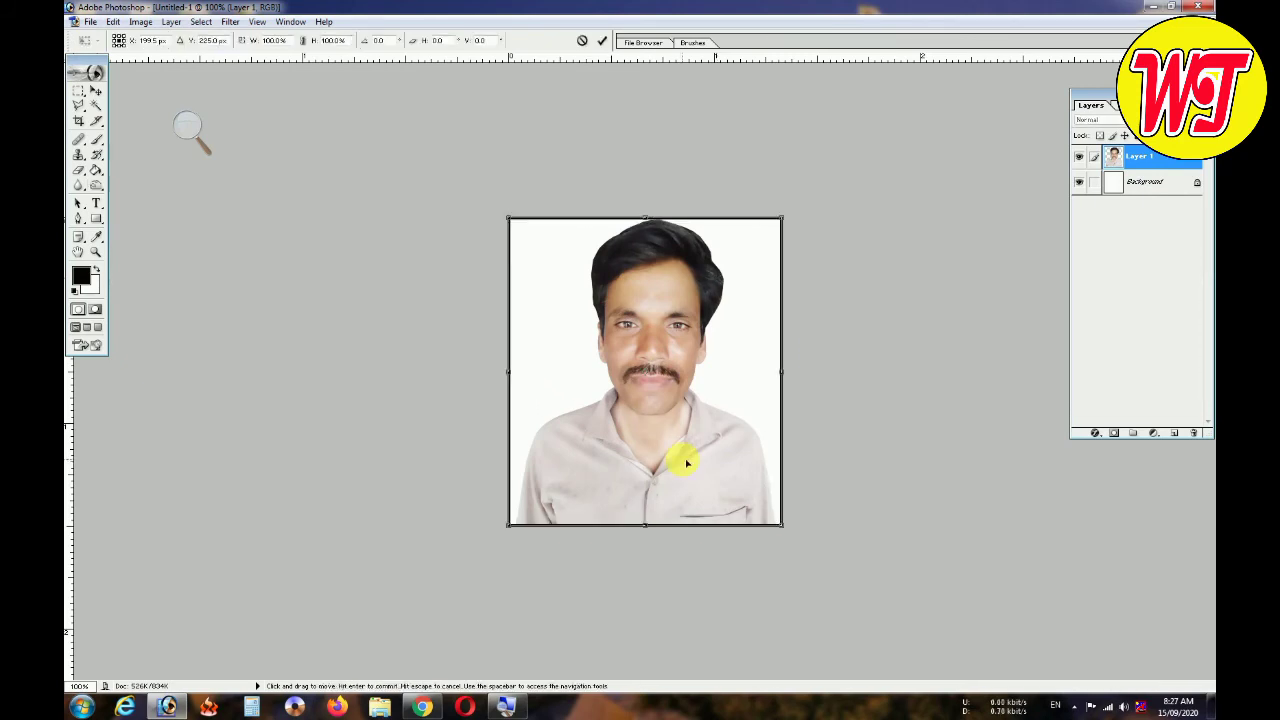
drag(782, 217, 782, 226)
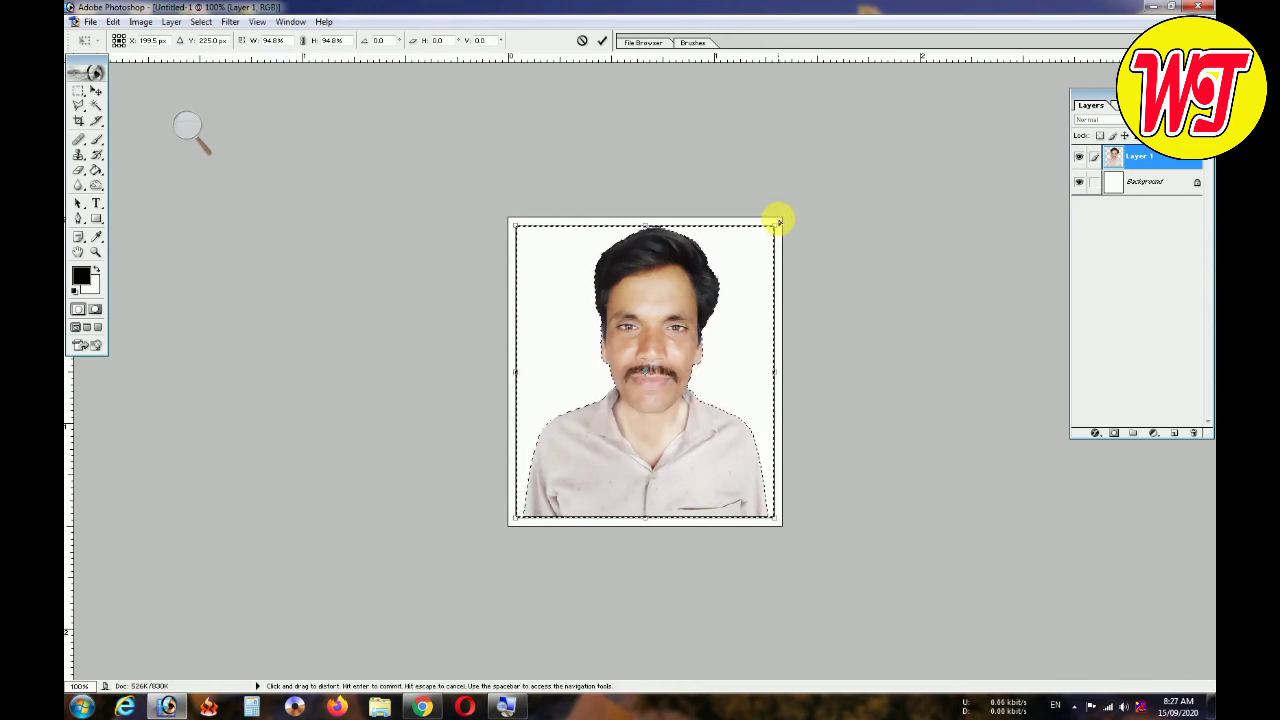
key(Return)
key(ctrl+d)
key(o)
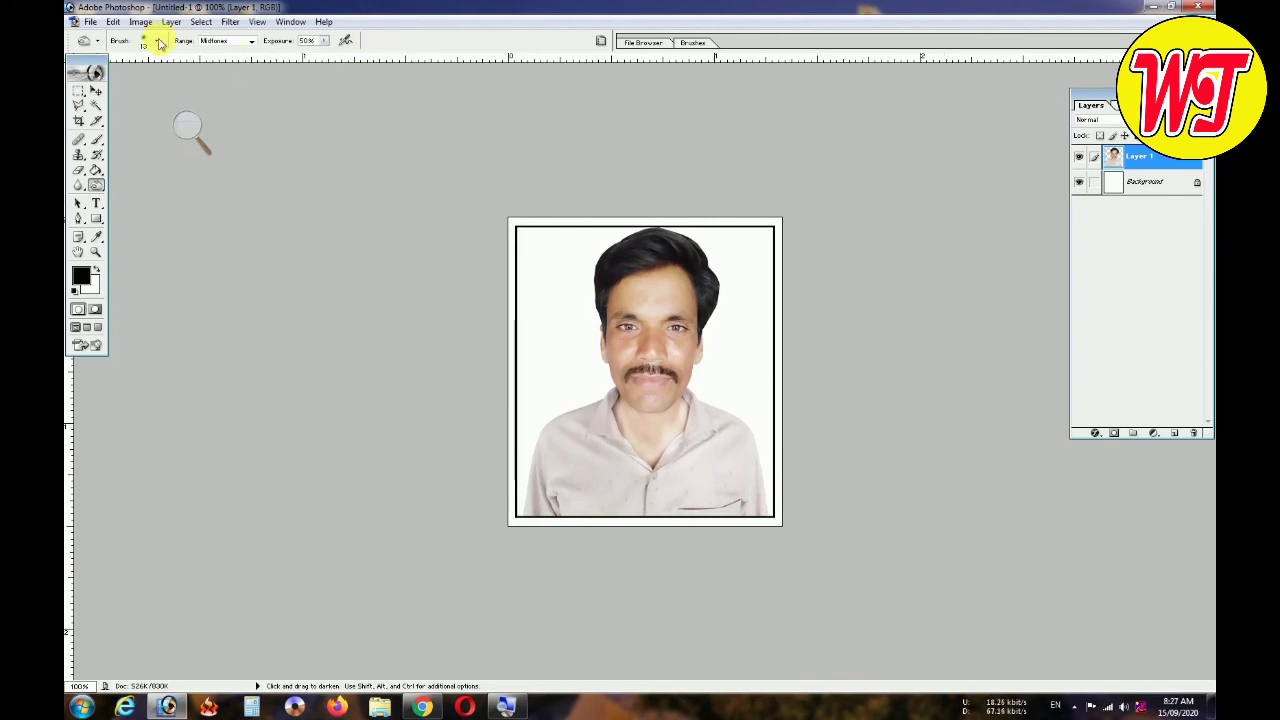
Define the bordered passport photo as a pattern
click(113, 21)
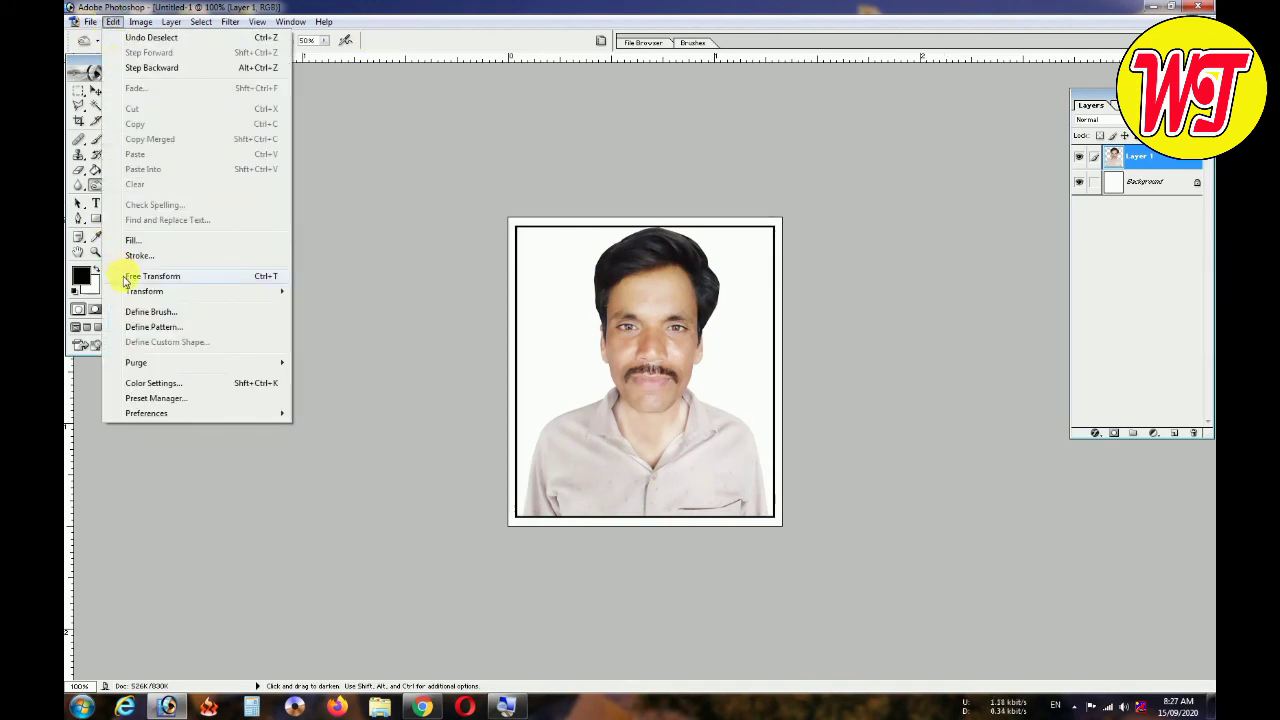
click(153, 327)
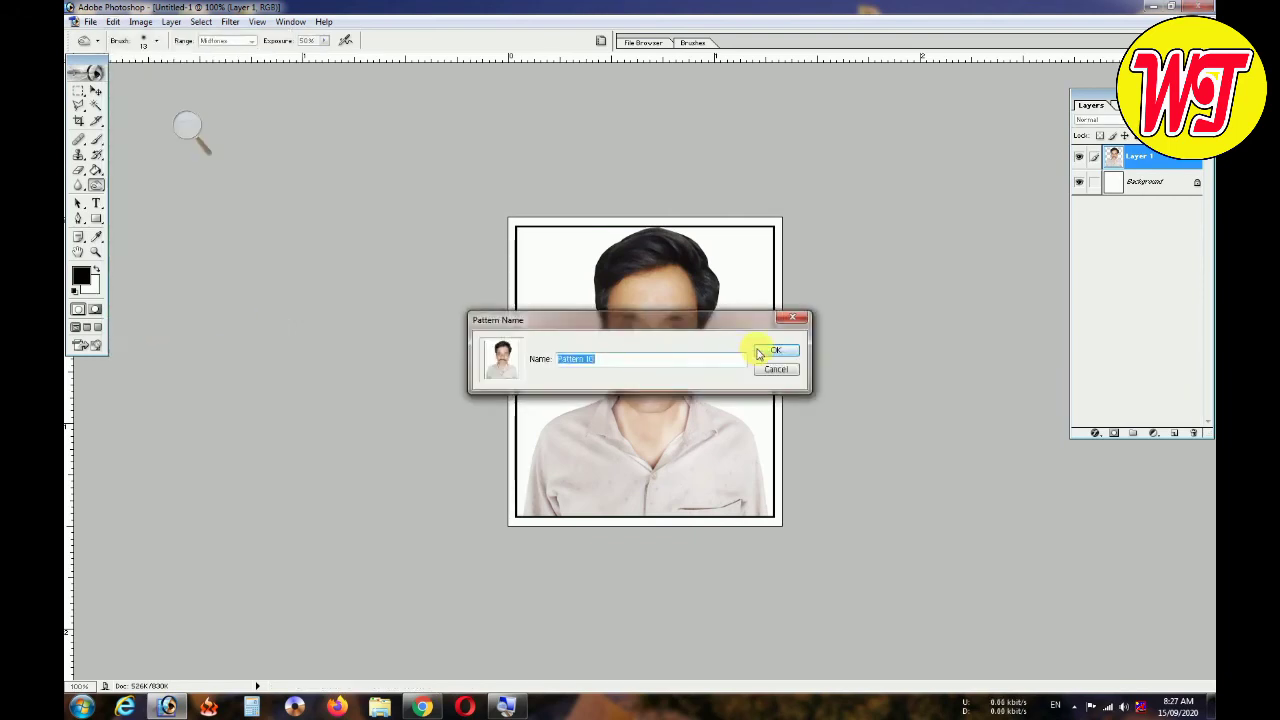
click(776, 351)
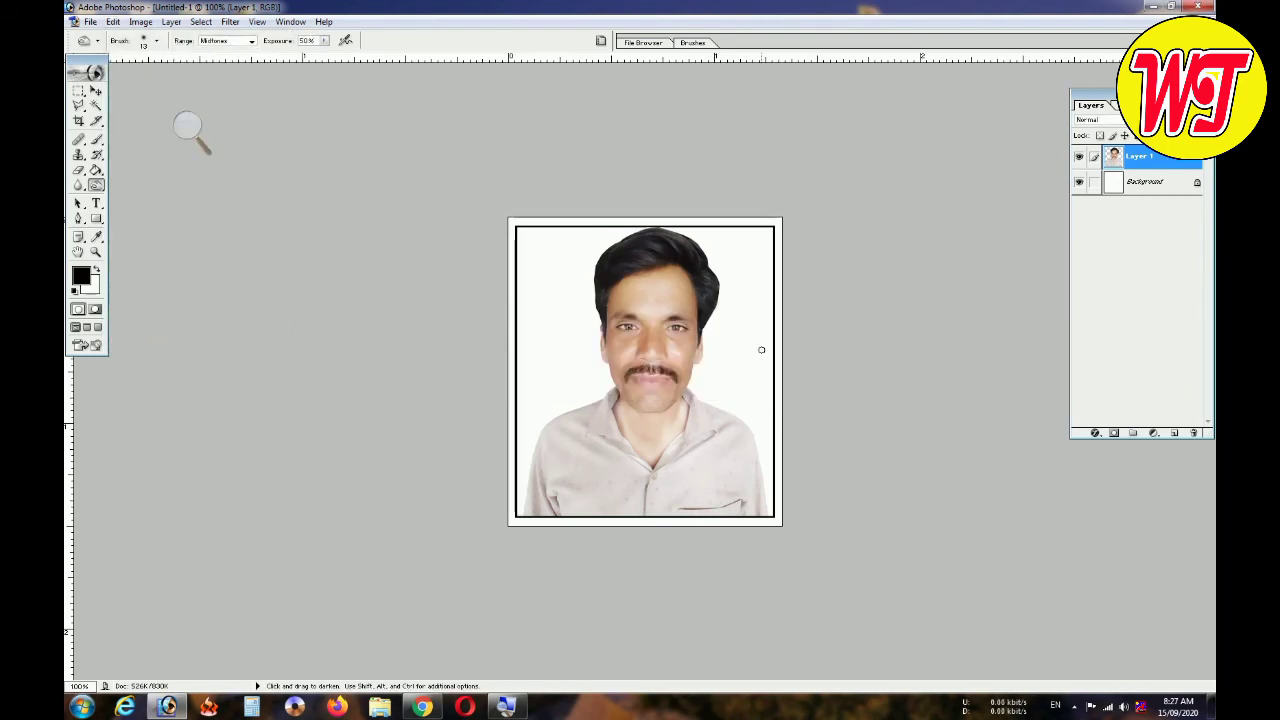
Create a blank white 4 x 6 inch, 300 ppi document and arrange it beside the photo
key(ctrl+n)
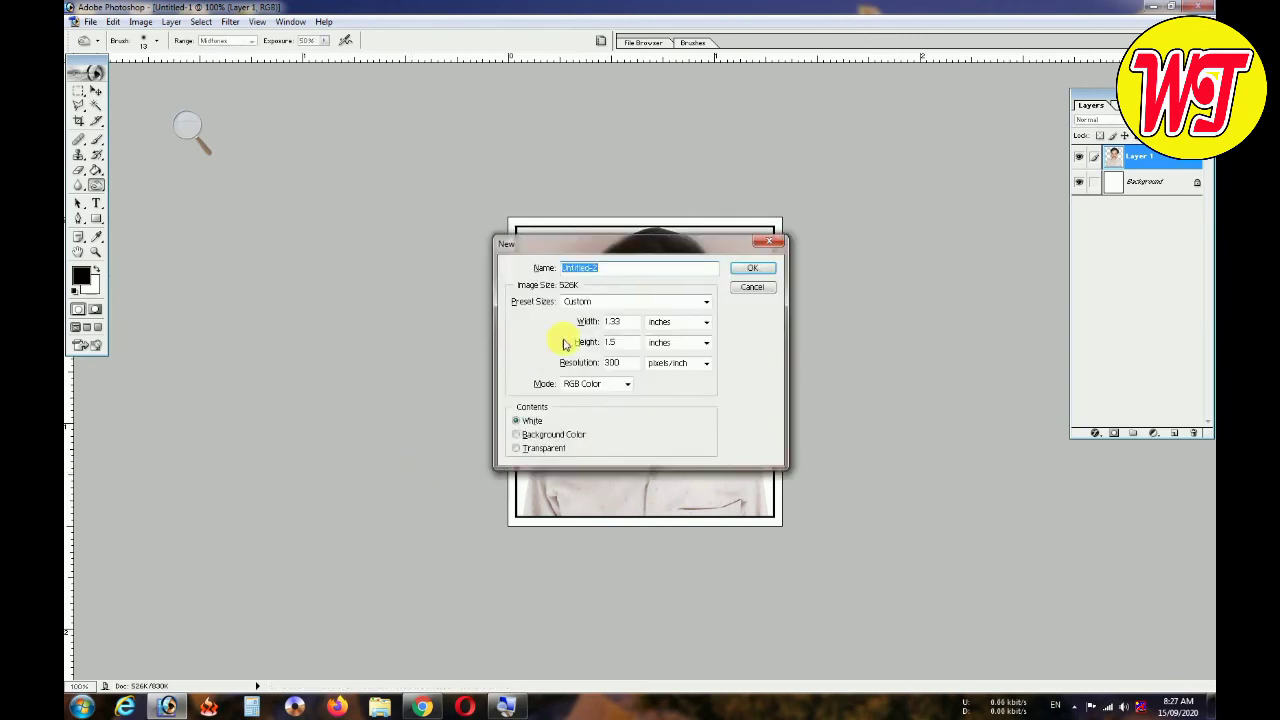
click(635, 301)
click(610, 415)
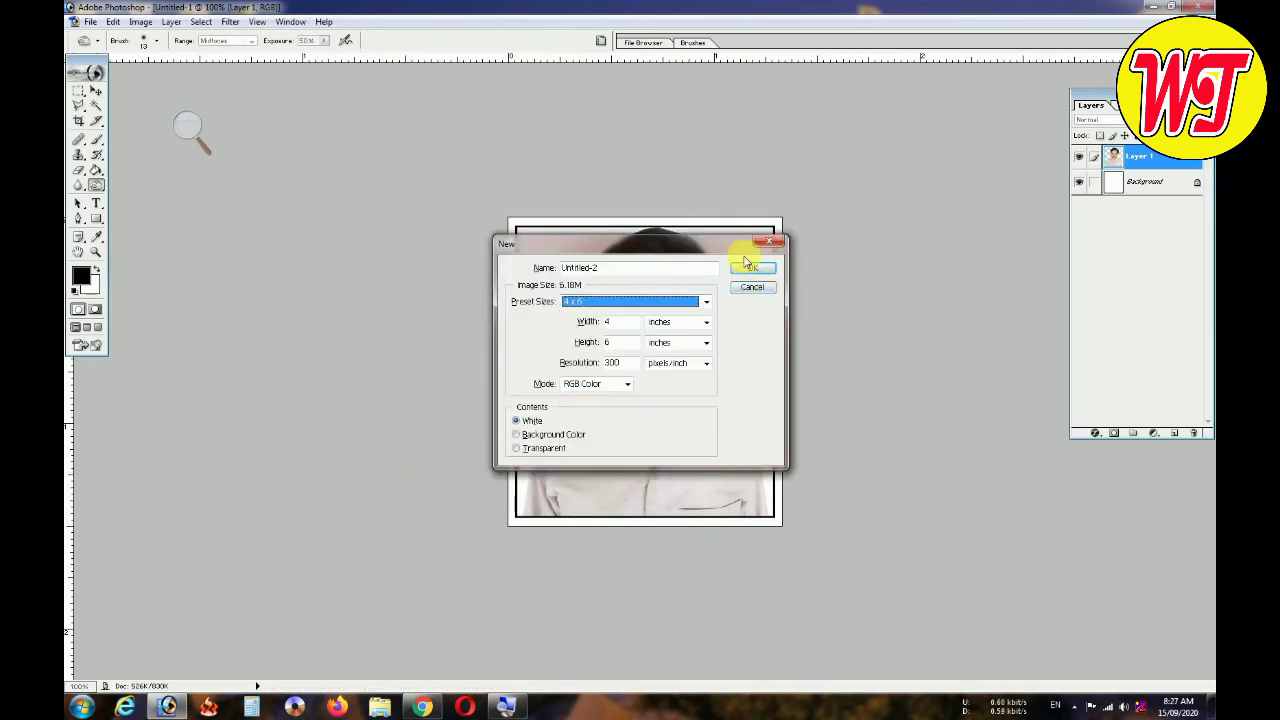
click(752, 268)
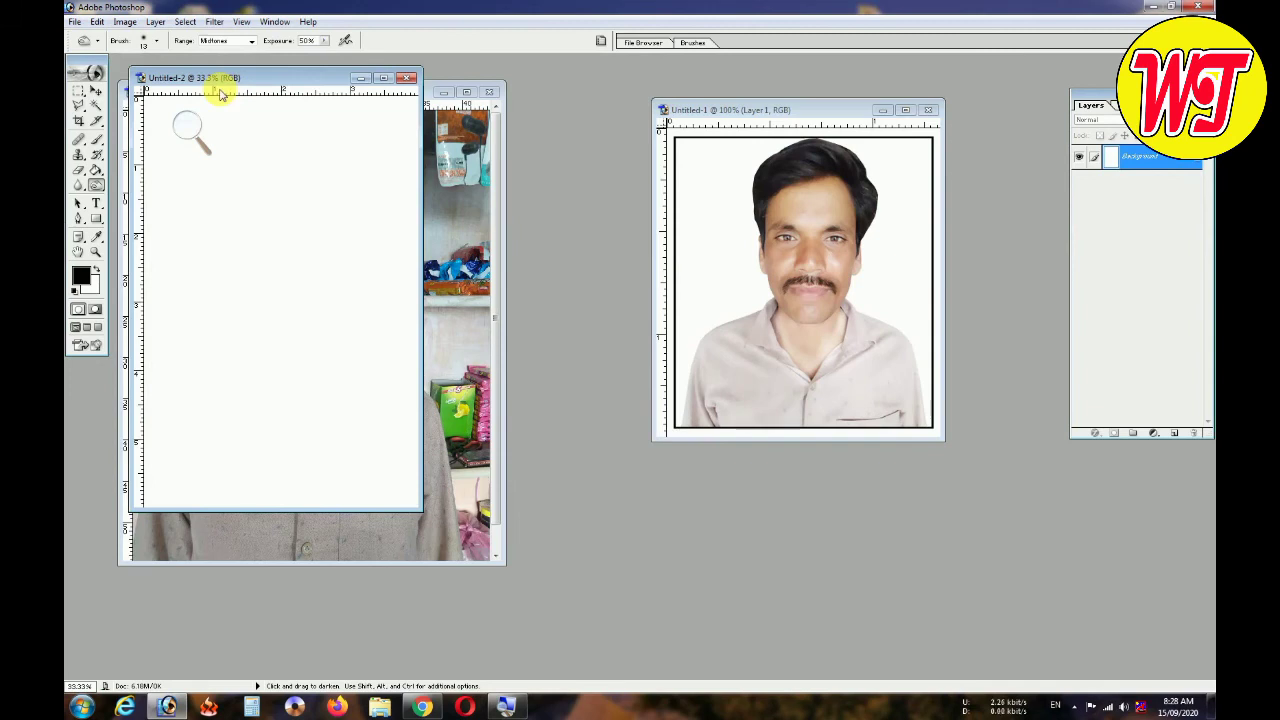
drag(220, 77, 400, 106)
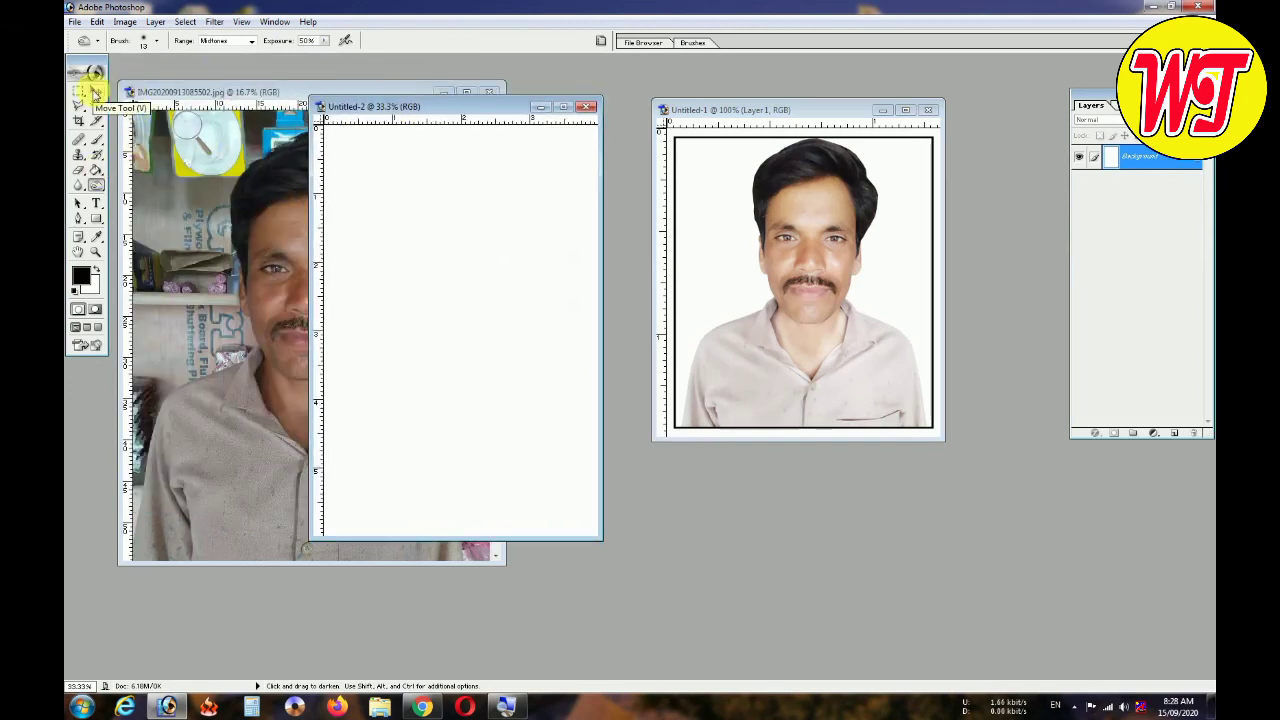
click(96, 91)
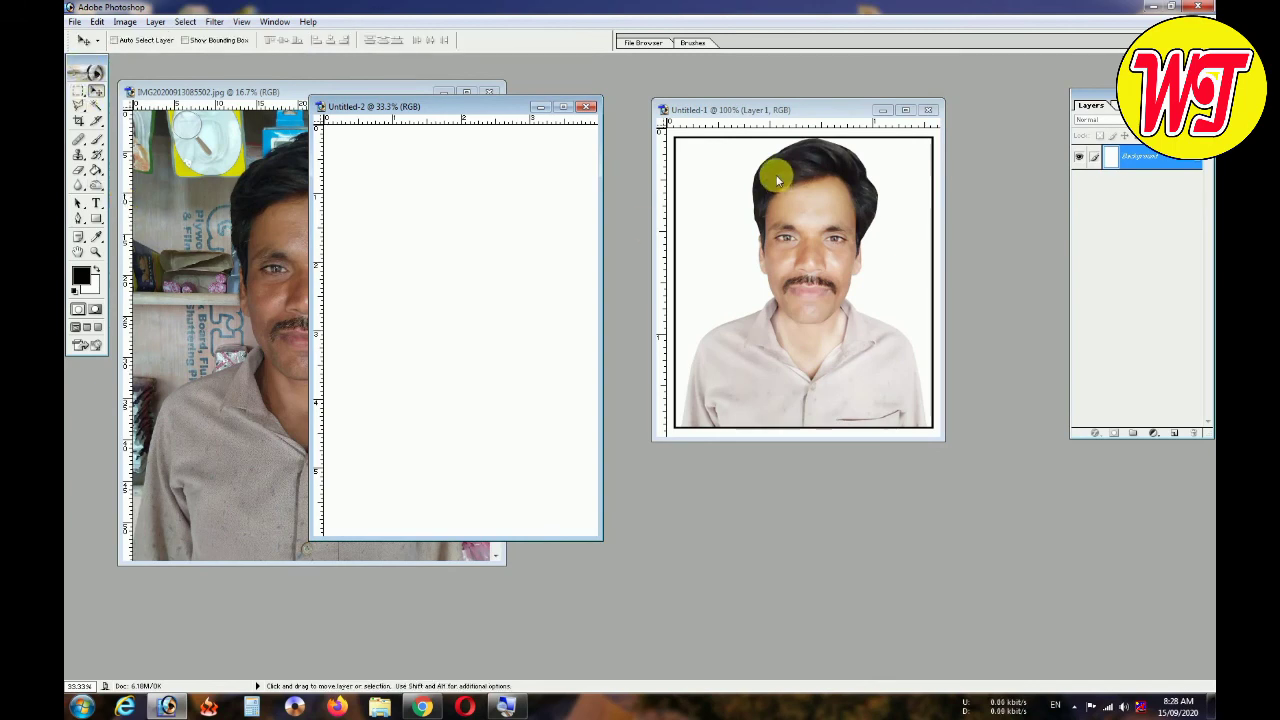
click(808, 238)
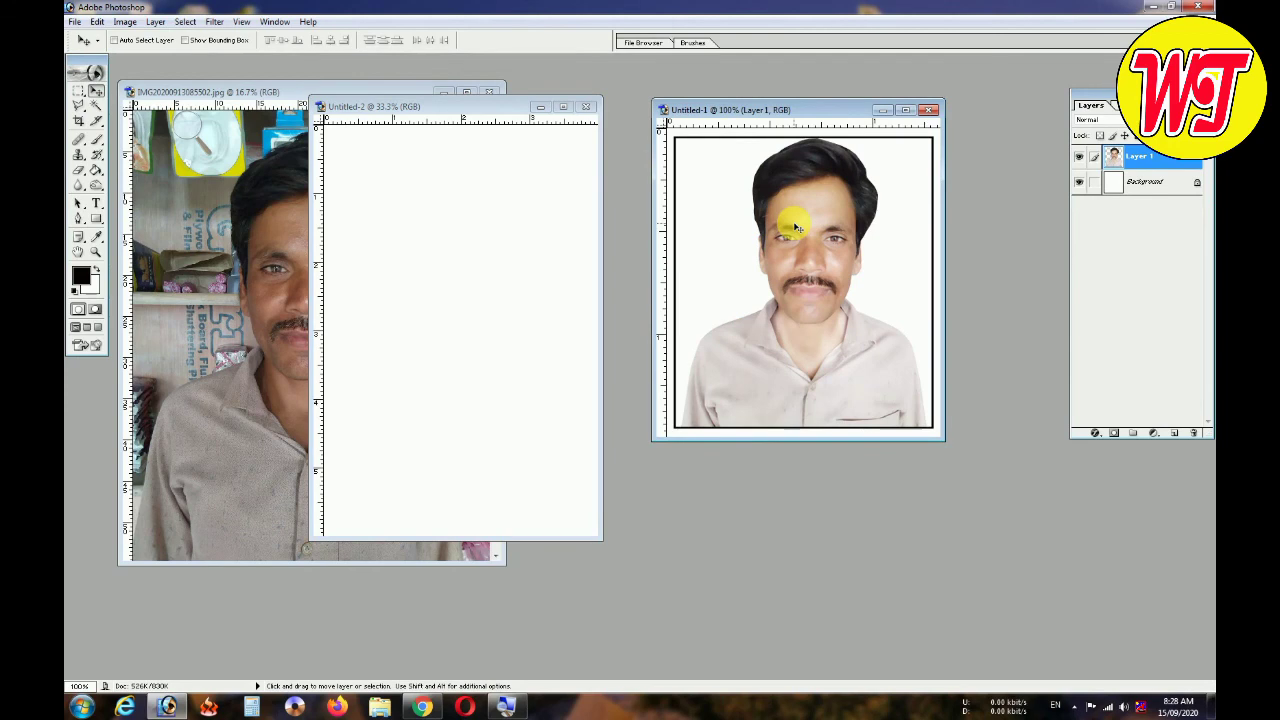
Fill Untitled-2 with the saved portrait pattern, tiling twelve passport photos in a 3 × 4 grid
click(430, 108)
click(97, 21)
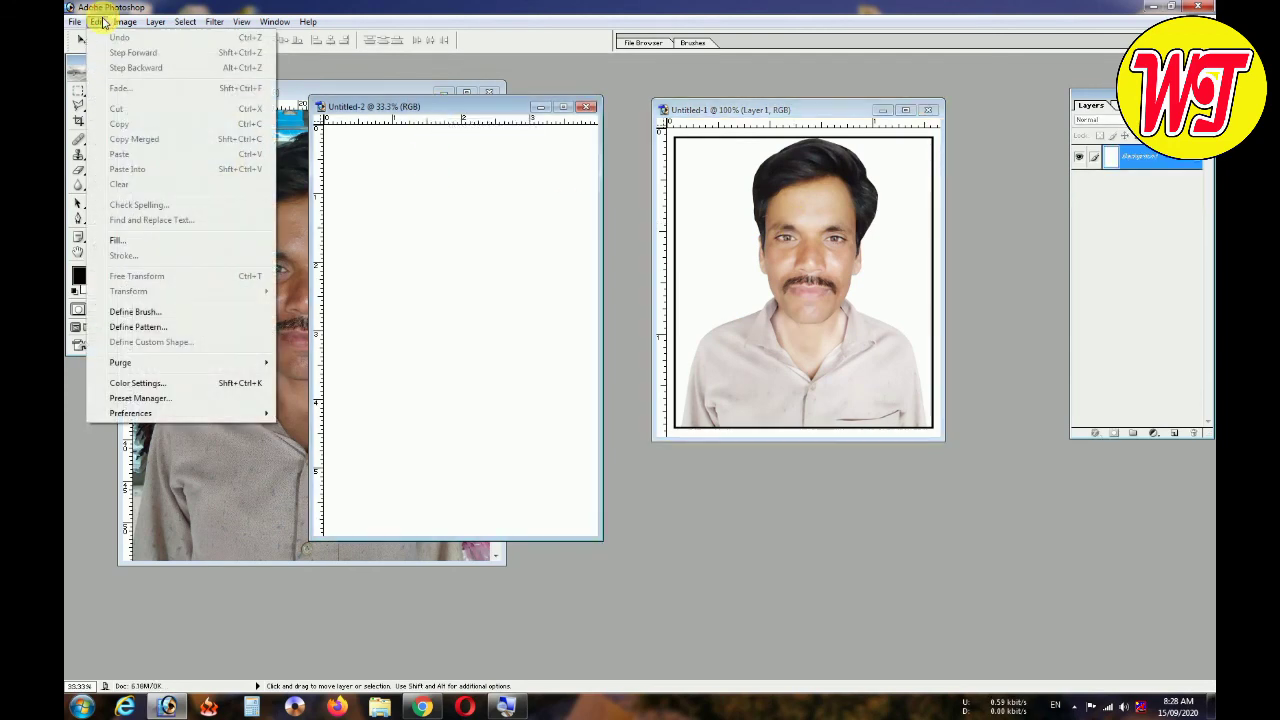
click(127, 242)
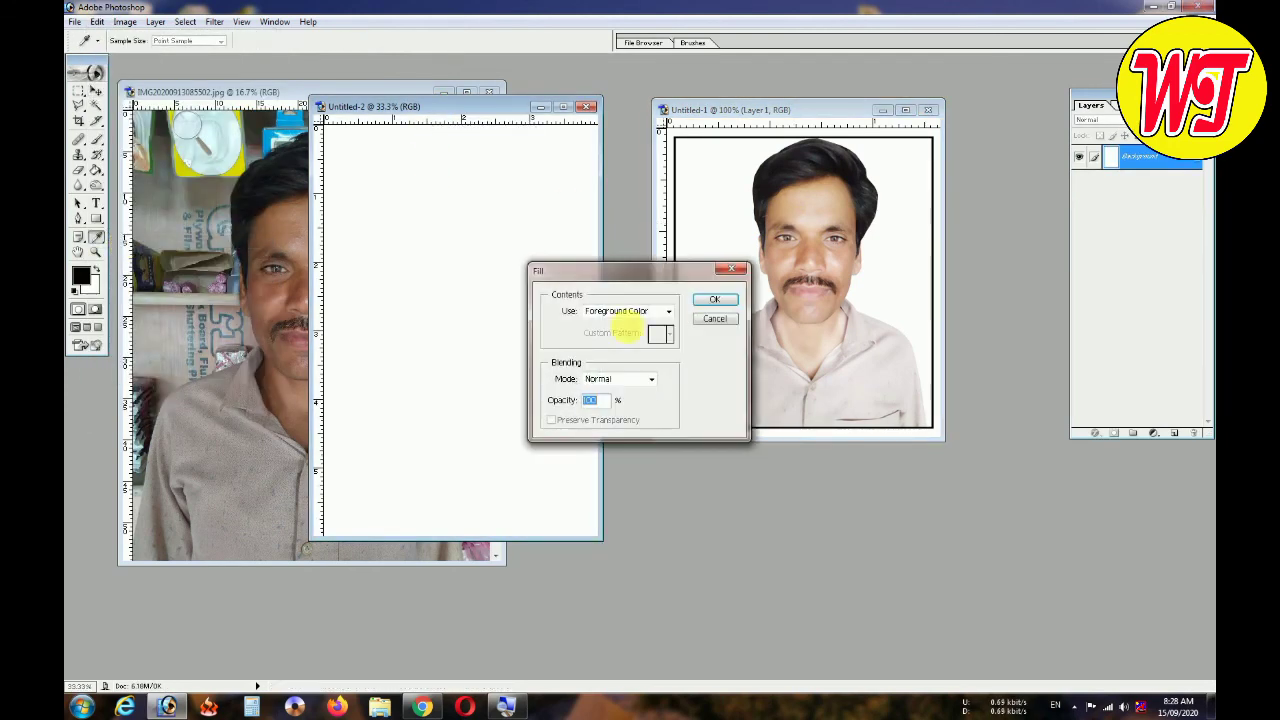
click(668, 313)
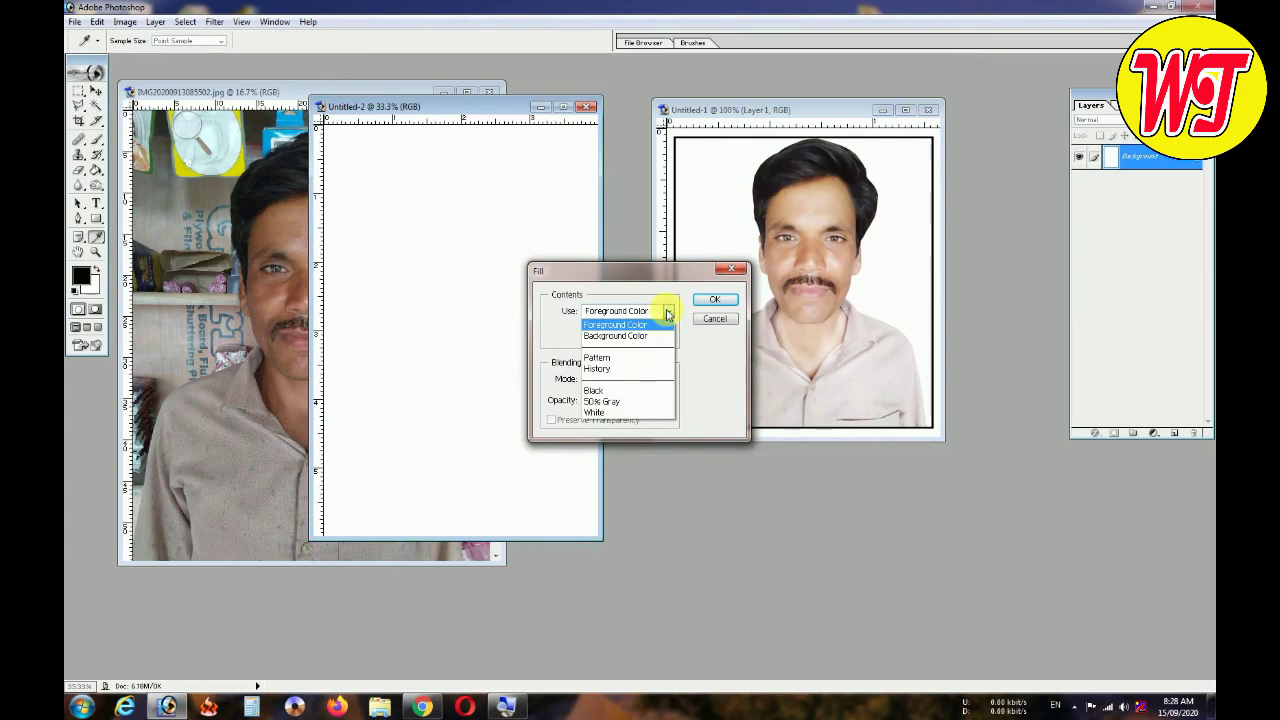
click(623, 360)
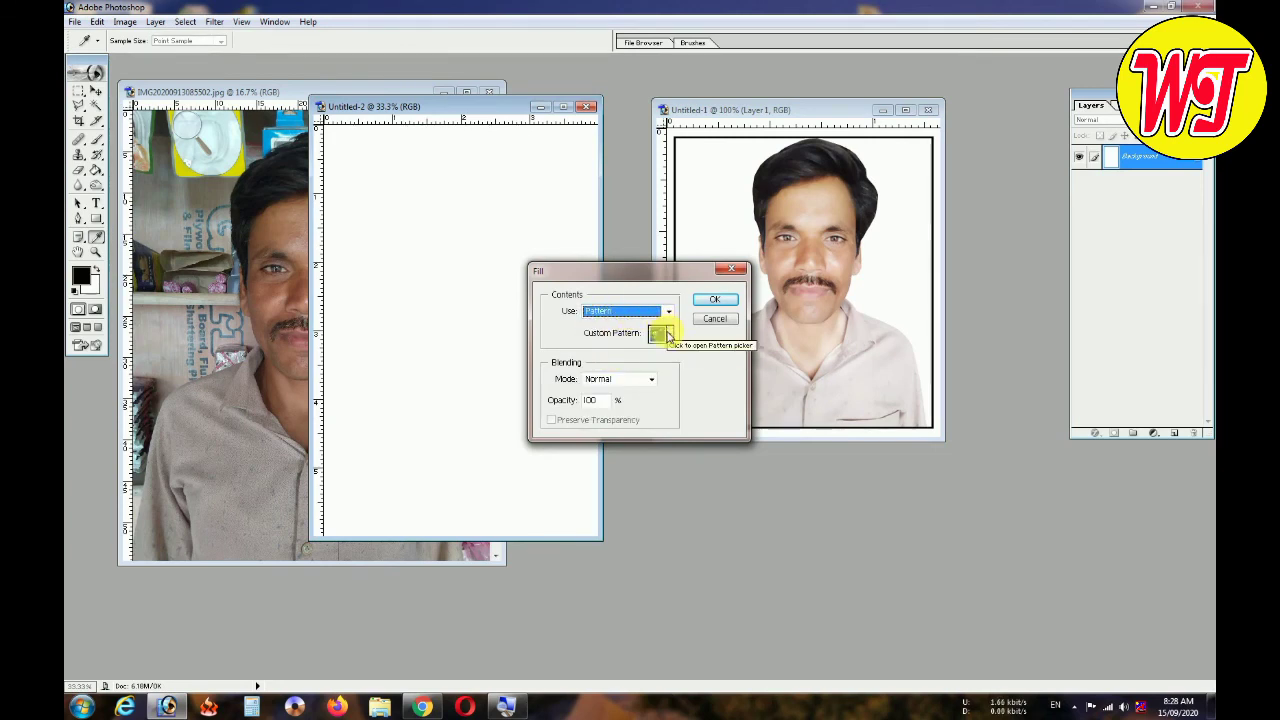
click(668, 334)
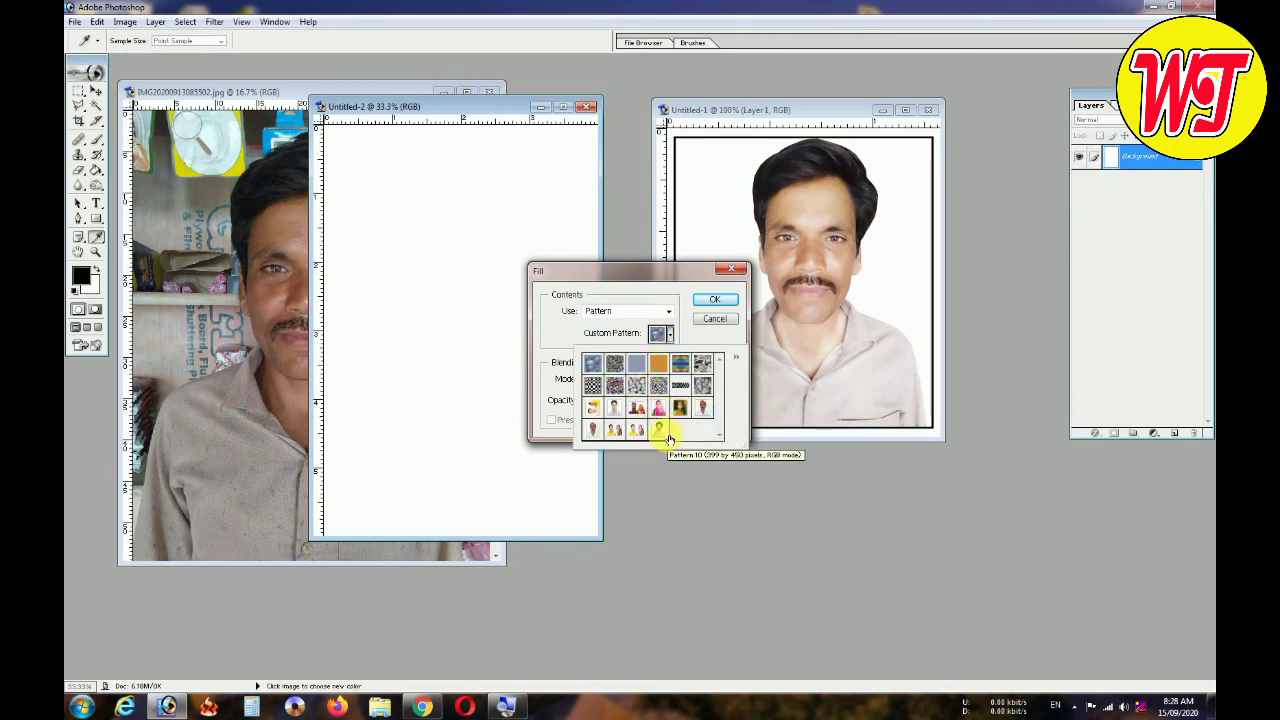
click(660, 430)
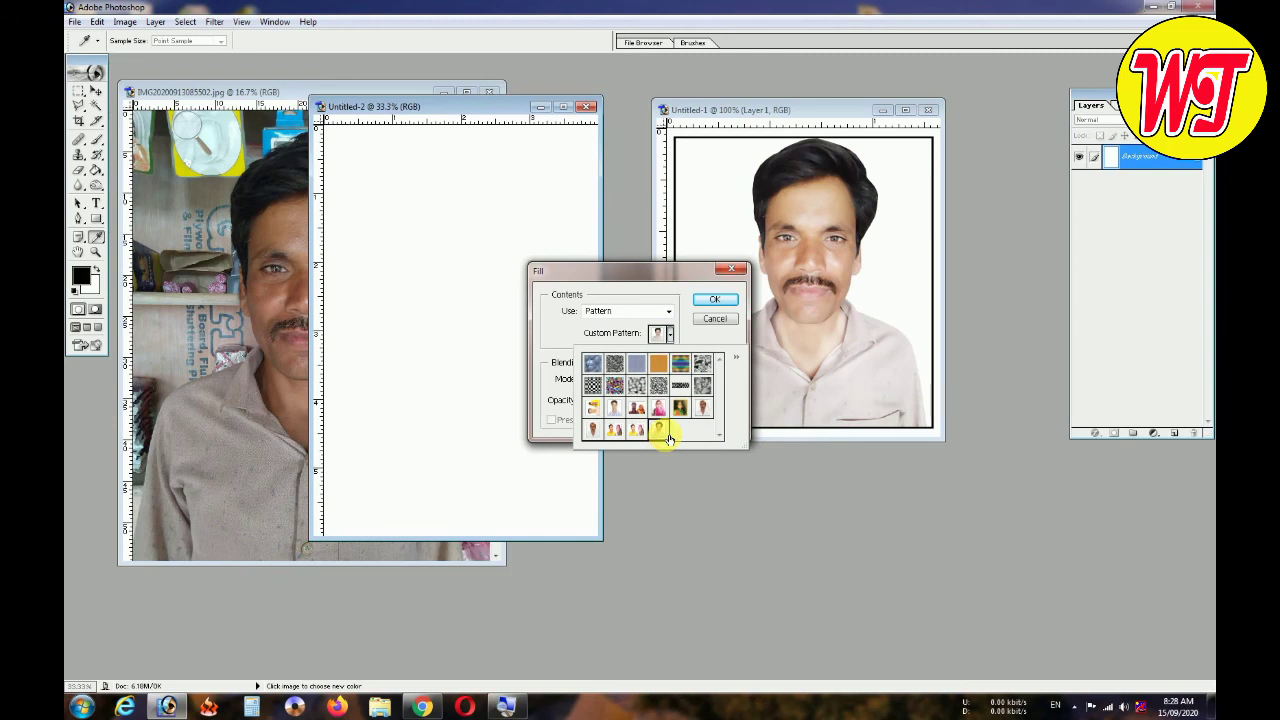
click(728, 298)
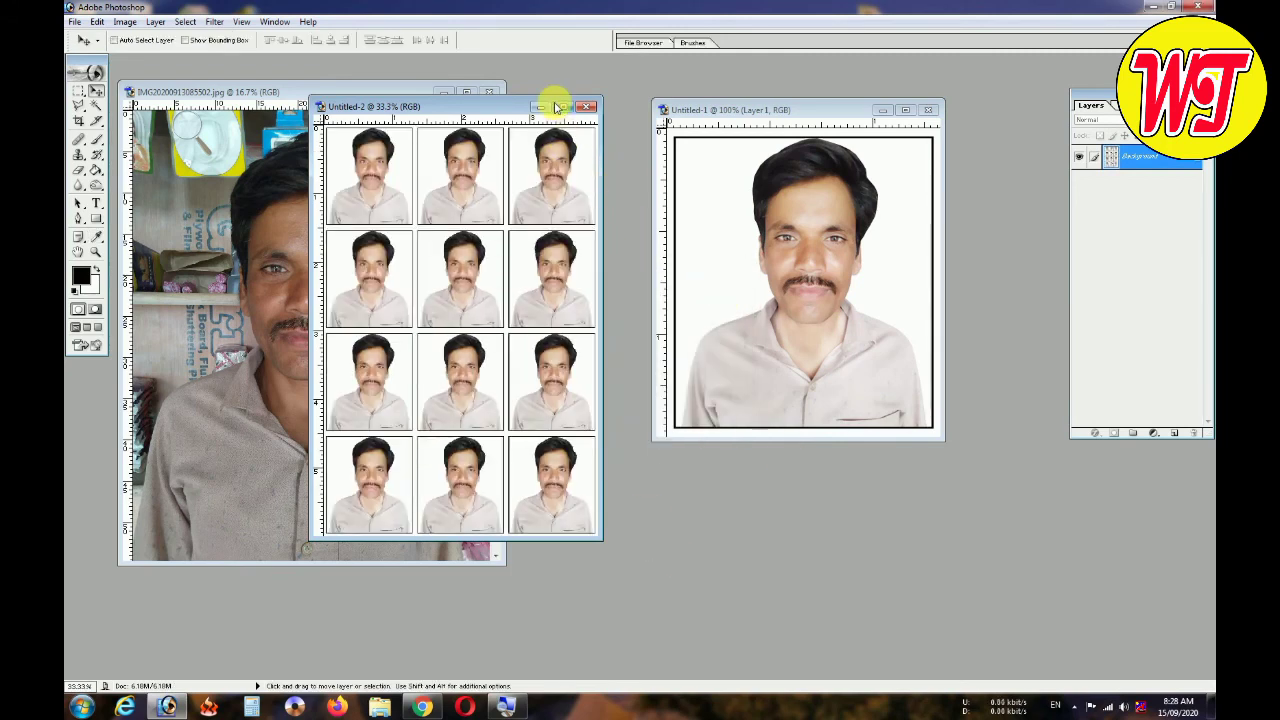
click(560, 107)
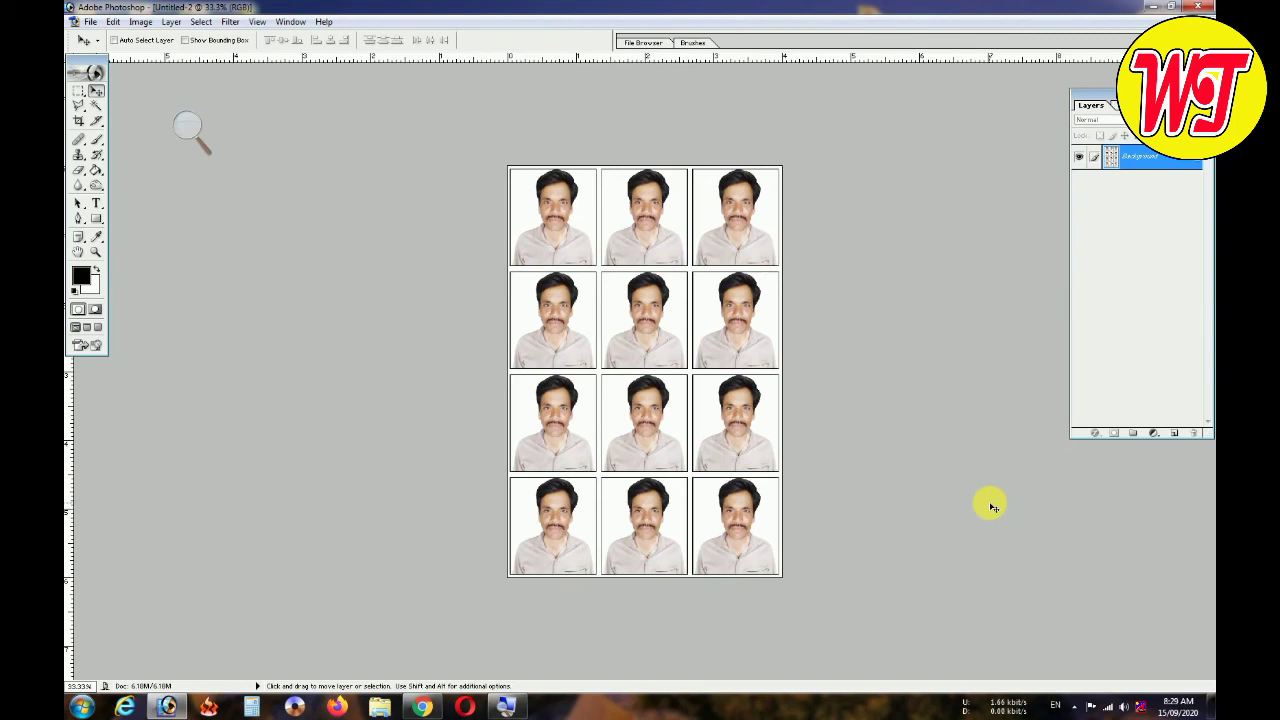
key(ctrl+a)
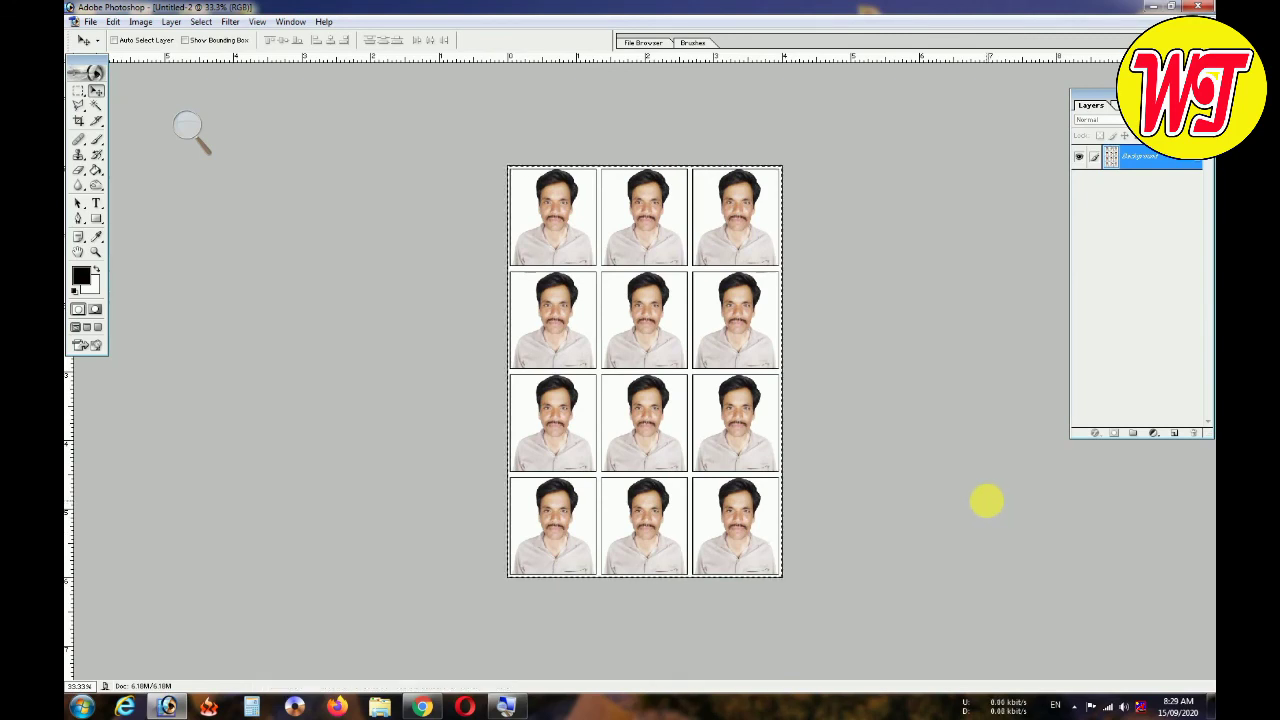
key(ctrl+t)
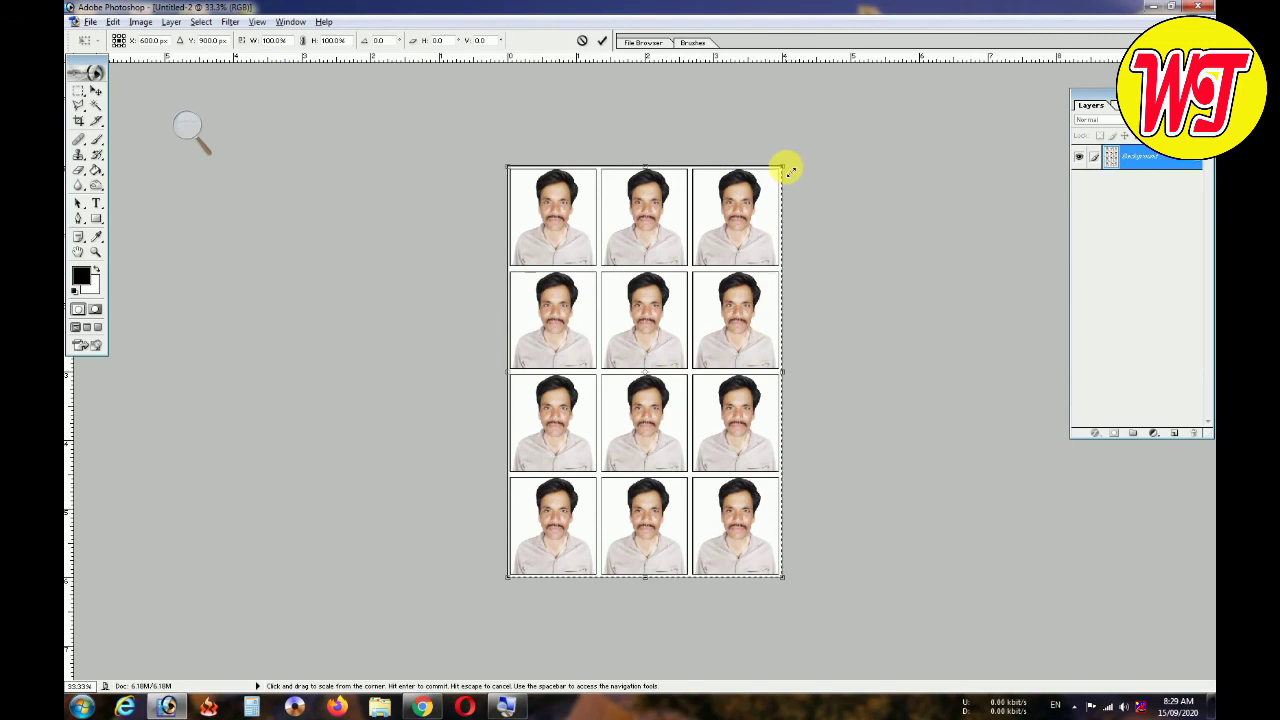